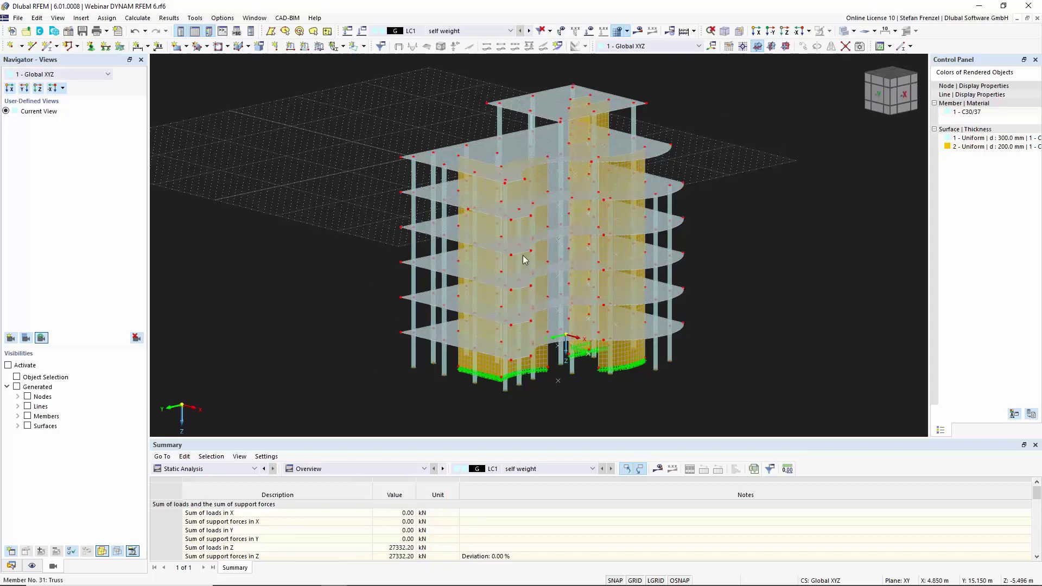
Step: Activate the Modal Analysis add-on in the model's base data and set the EN 1998 dynamic design national annex to DIN | 2021-07
left_click(11, 565)
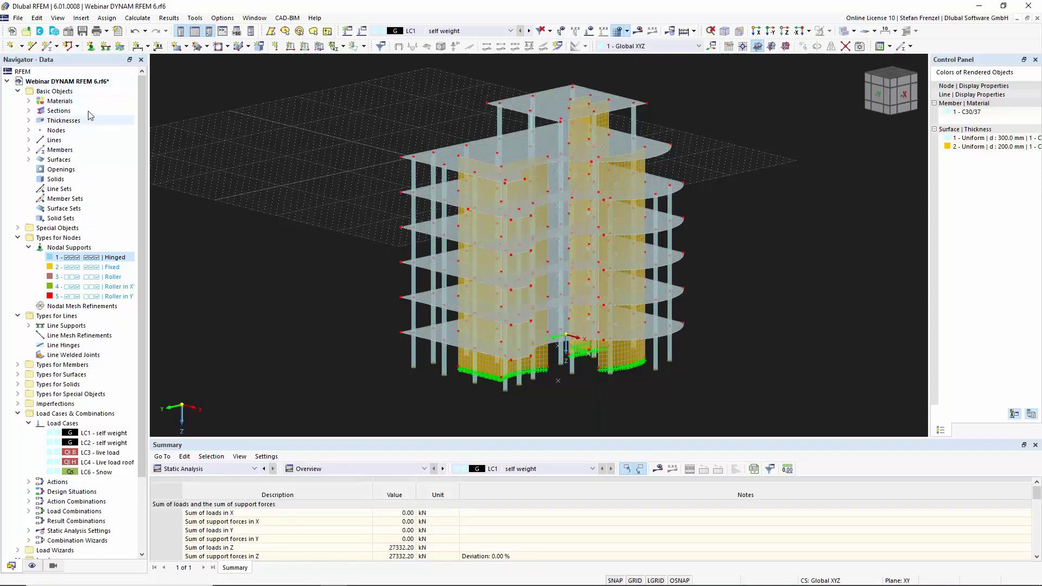
right_click(85, 82)
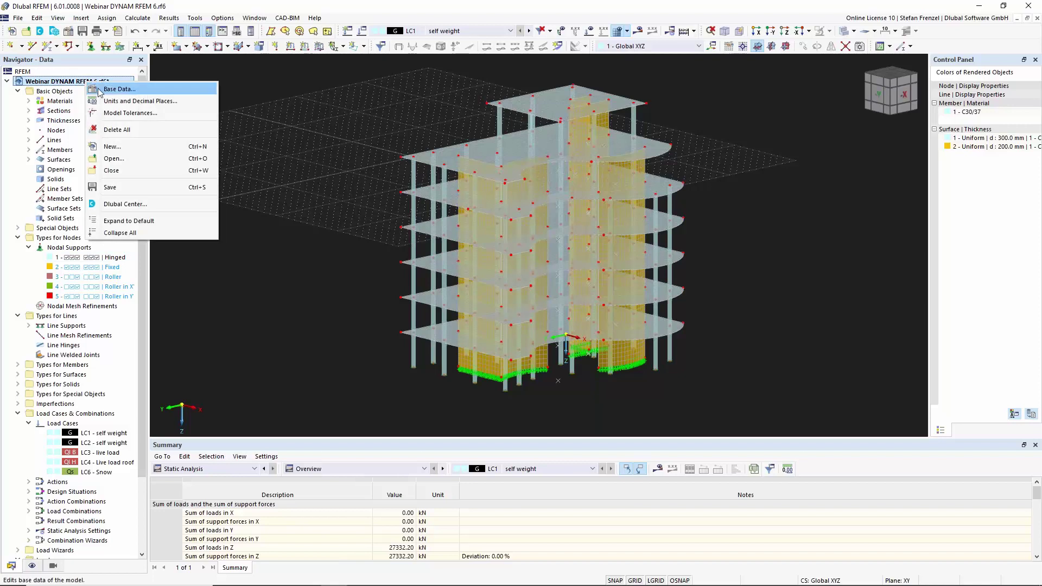
left_click(99, 90)
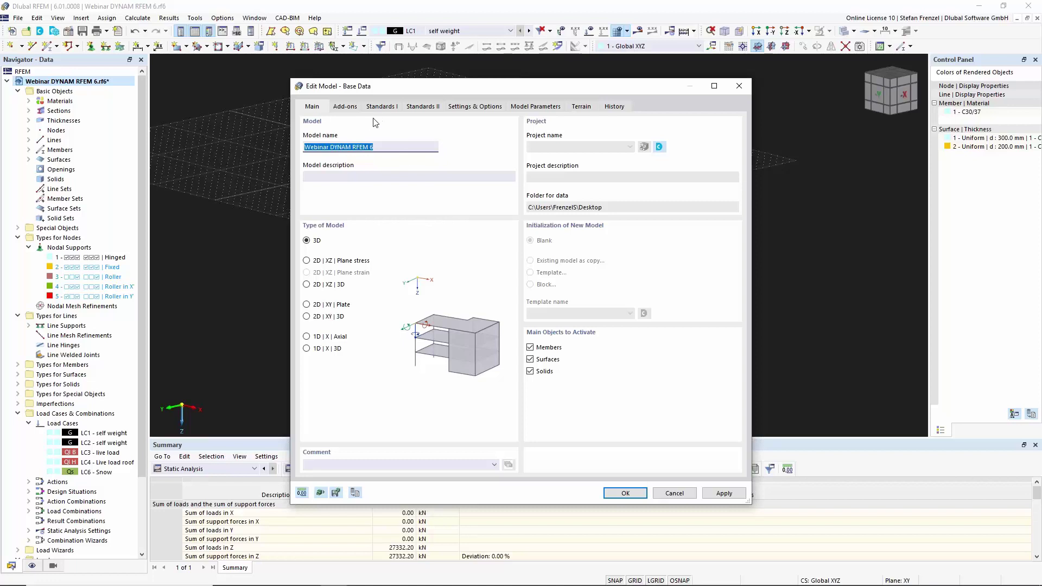
left_click(352, 110)
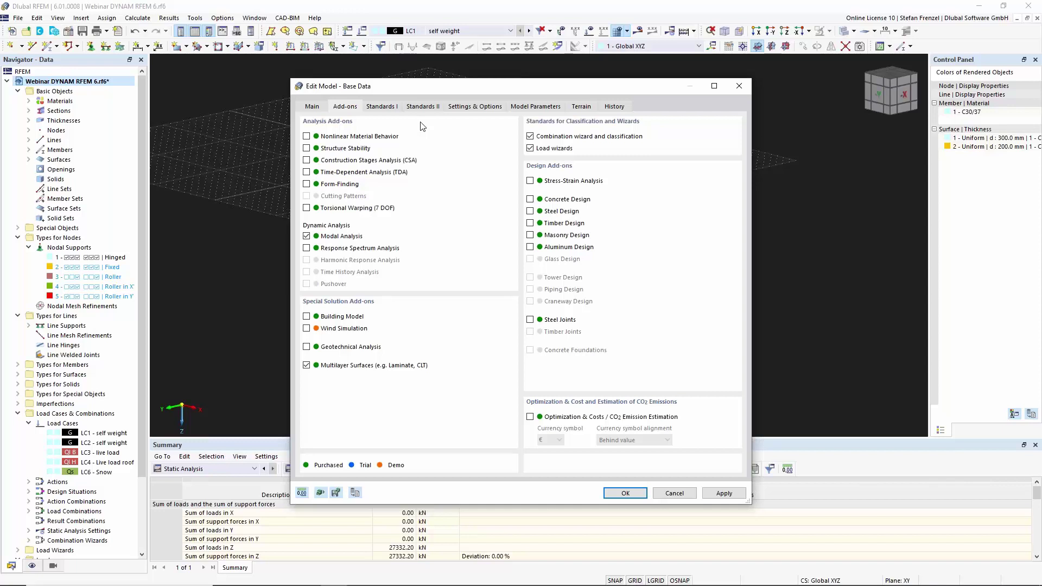
left_click(423, 107)
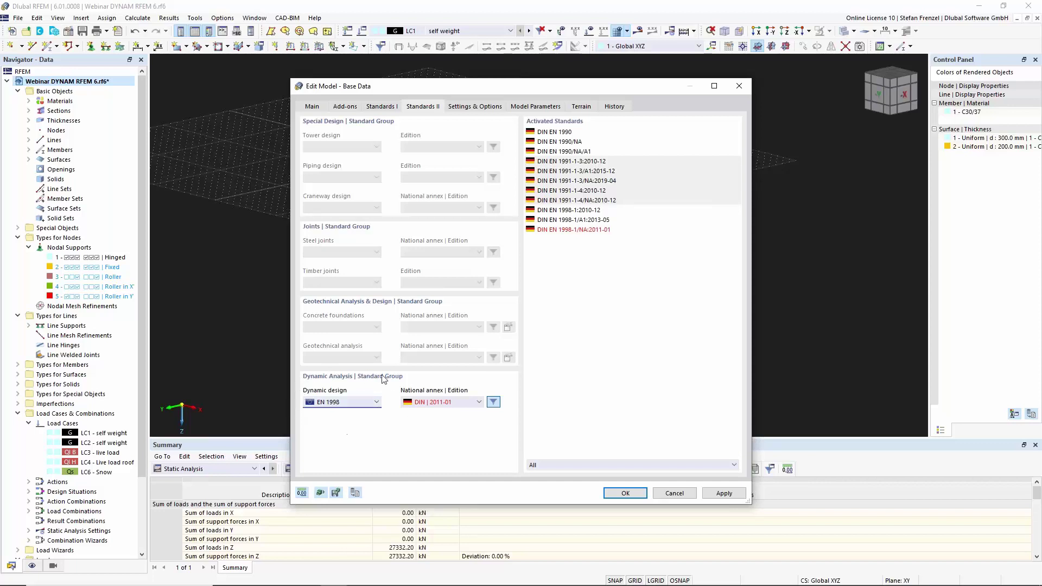
left_click(460, 408)
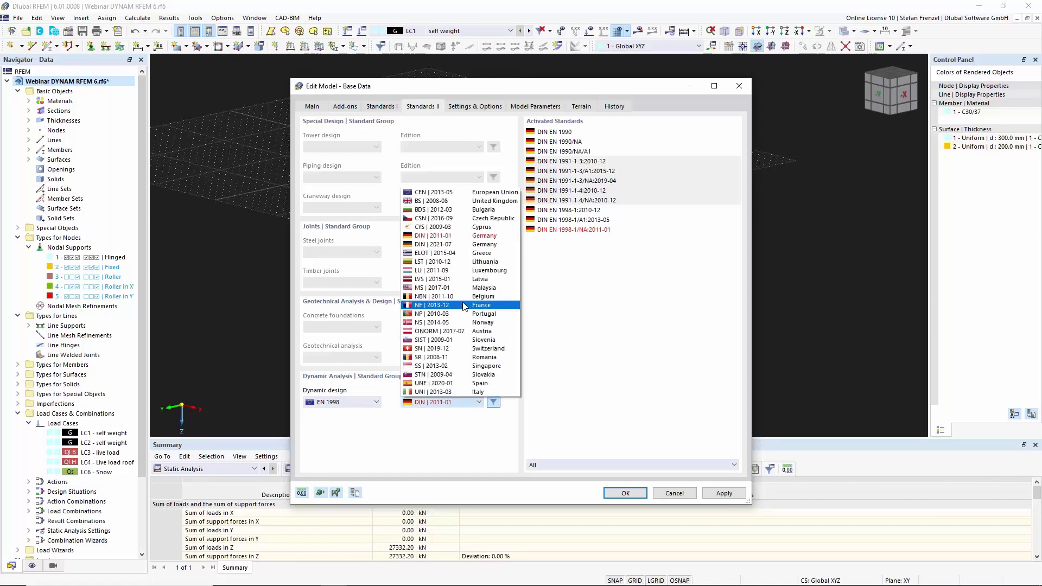
left_click(451, 244)
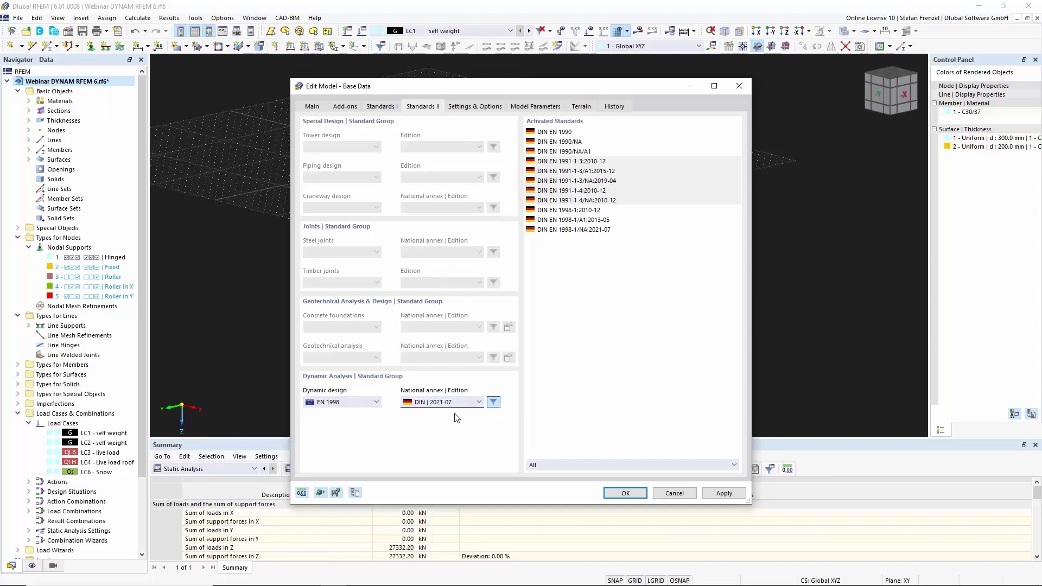
left_click(619, 494)
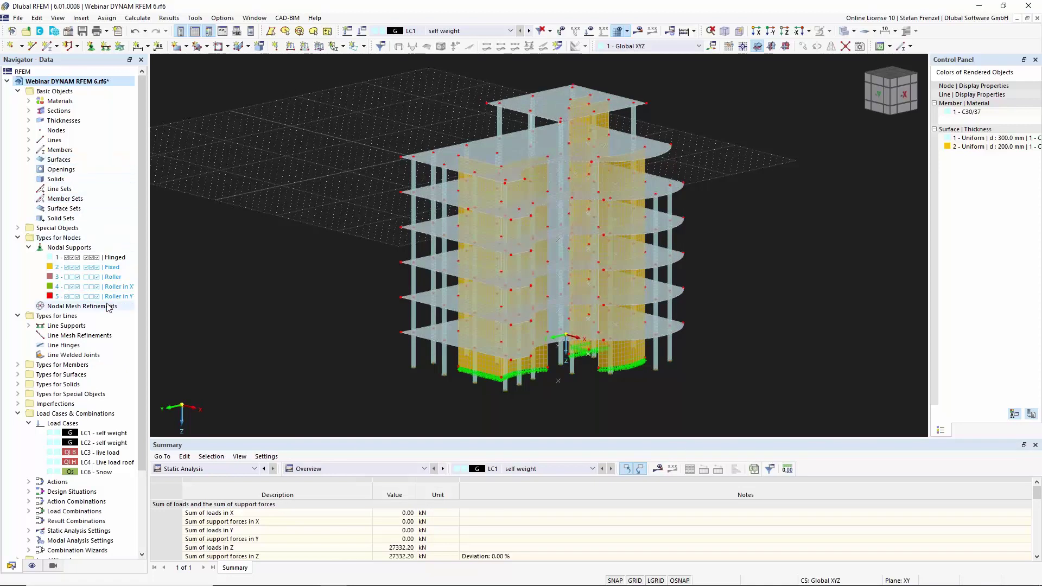
Step: Edit load case LC1 self weight and set its analysis type to Modal Analysis
scroll(109, 307, "down", 3)
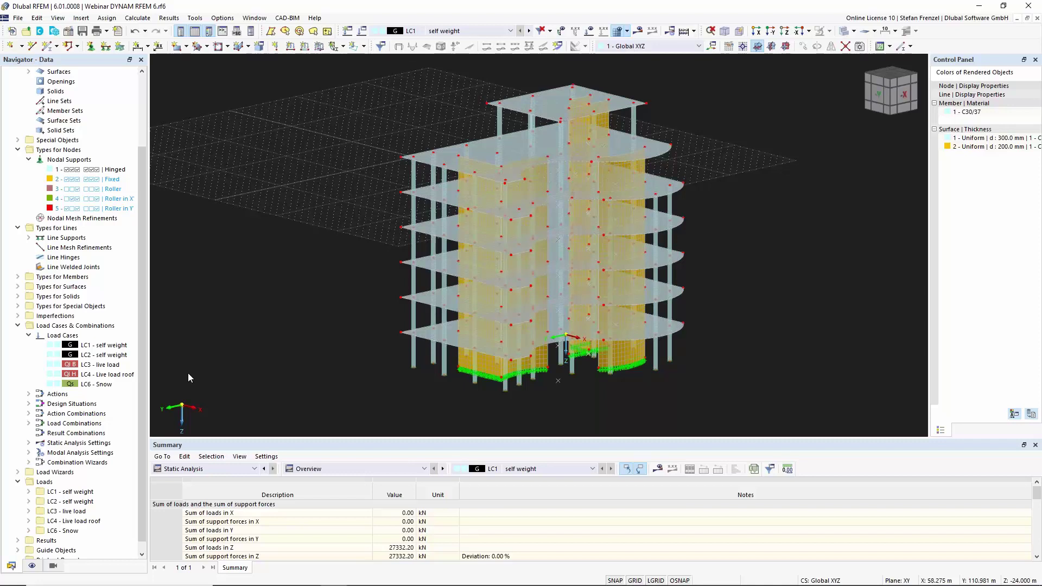
left_click(114, 347)
right_click(114, 349)
left_click(133, 352)
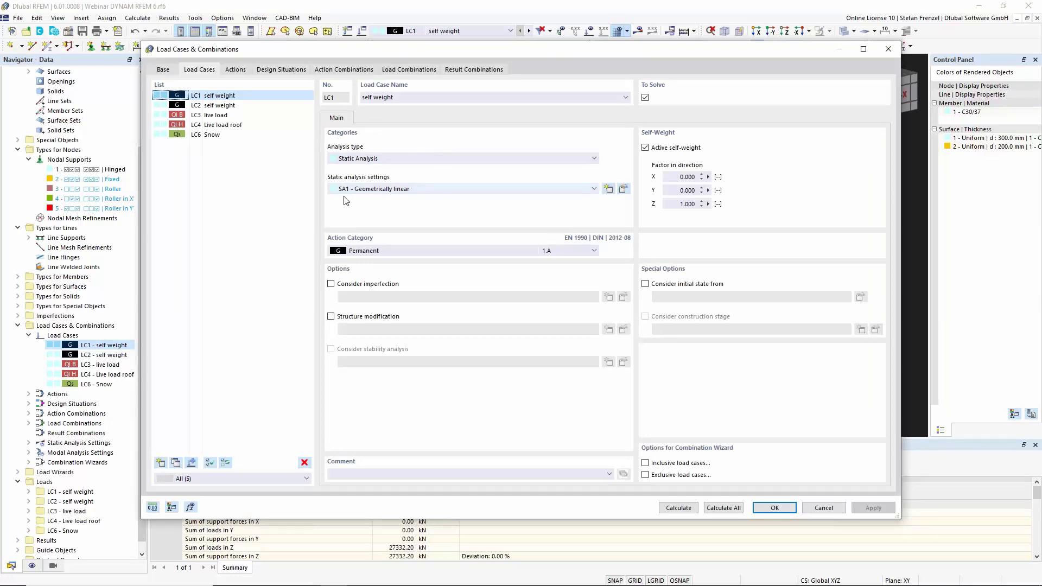
left_click(434, 161)
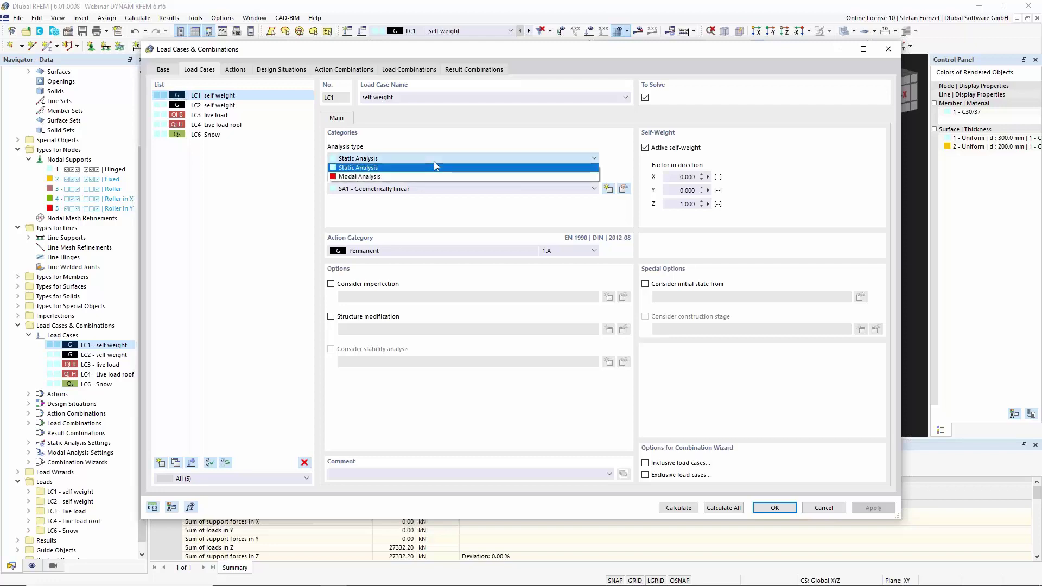
left_click(415, 176)
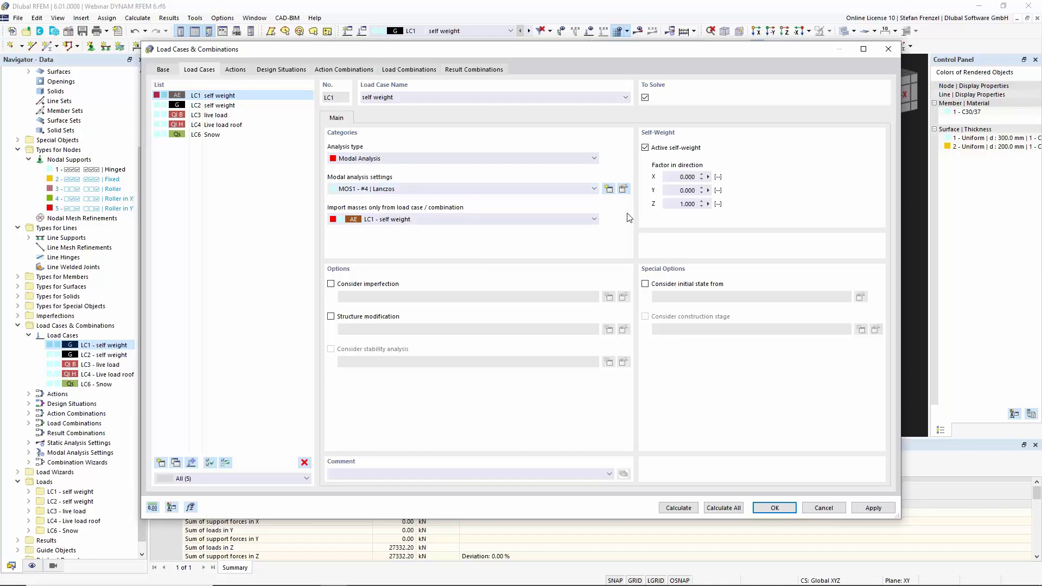
Step: Try the automatic mode-number method for reaching a maximum natural frequency in LC1's modal analysis settings, and restore User-Defined
left_click(620, 192)
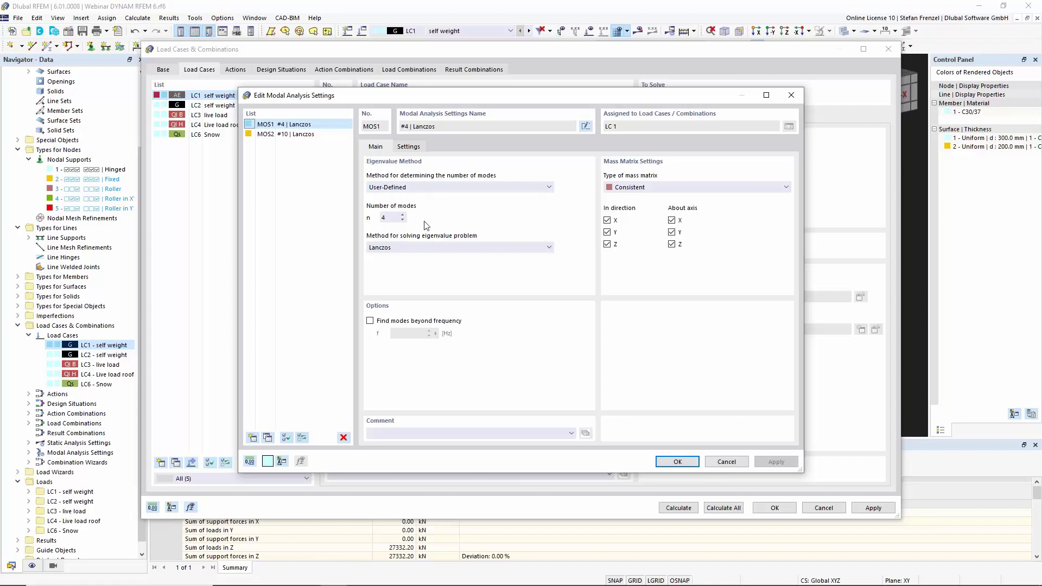
left_click(462, 191)
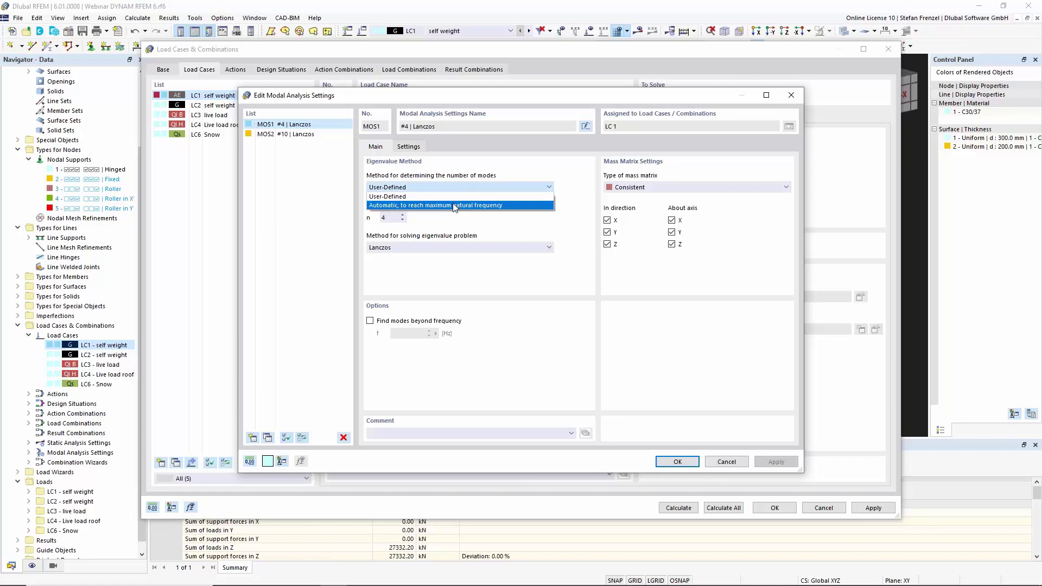
left_click(456, 209)
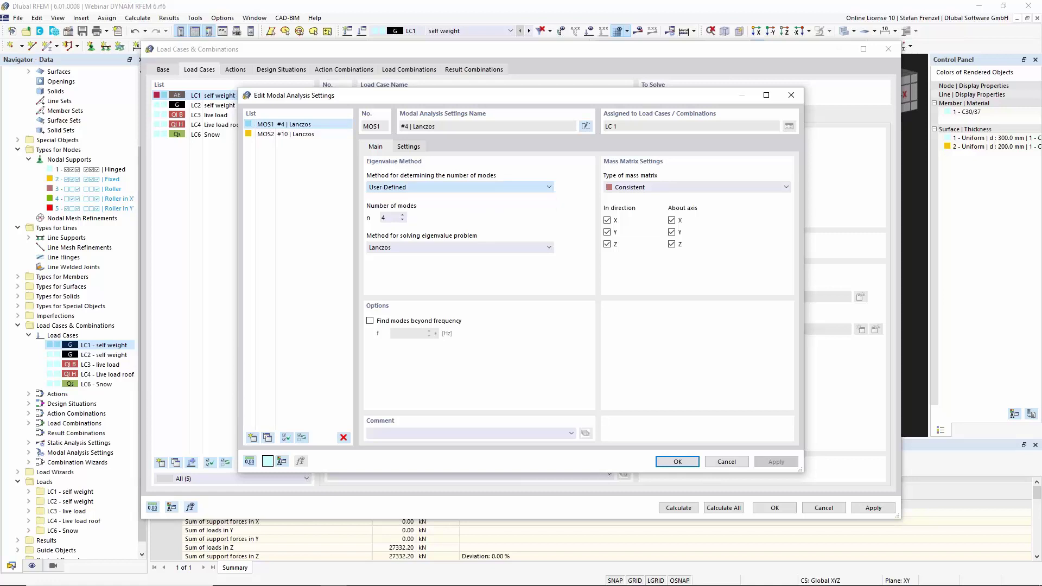
double_click(393, 218)
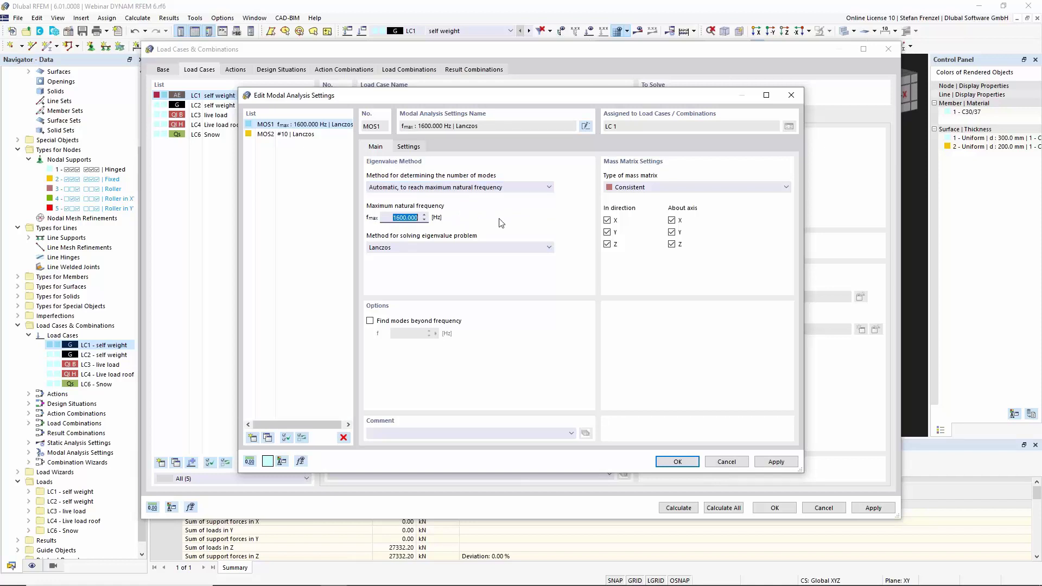
left_click(550, 188)
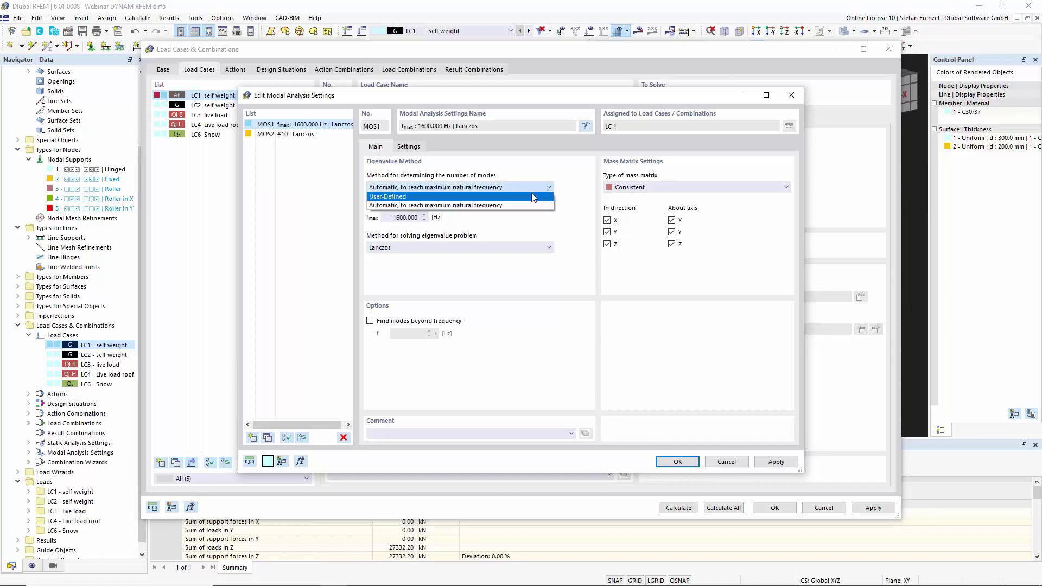
left_click(534, 197)
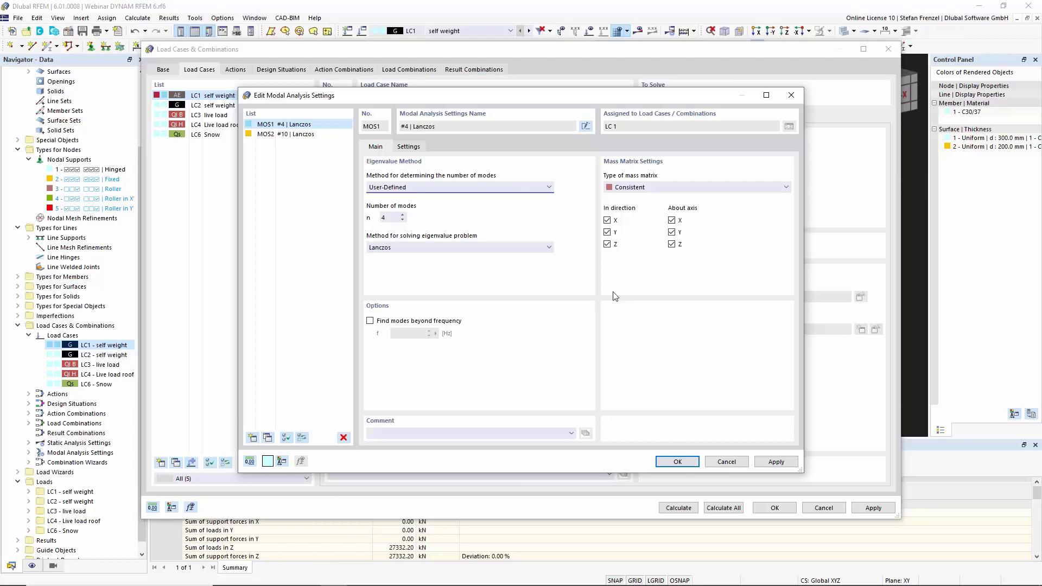
Step: Review the mass conversion options, accept the settings and load case changes while discarding existing results, and calculate LC1
left_click(413, 147)
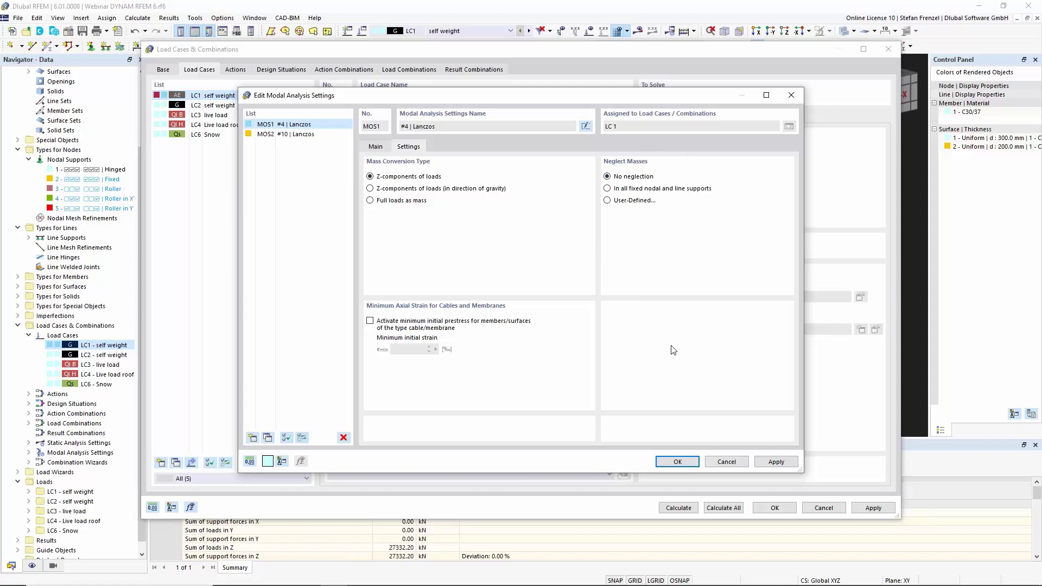
left_click(678, 462)
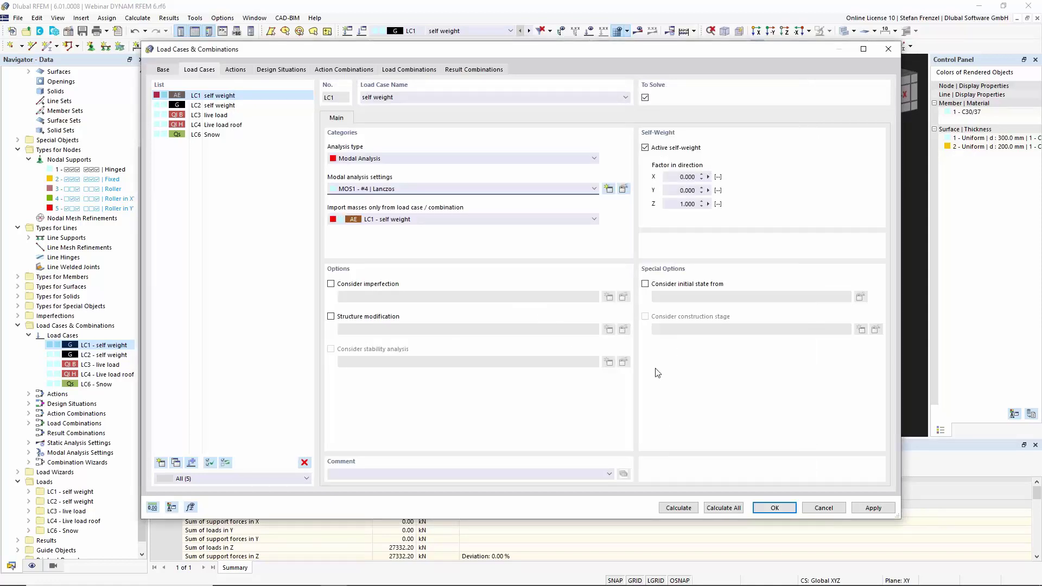
left_click(773, 508)
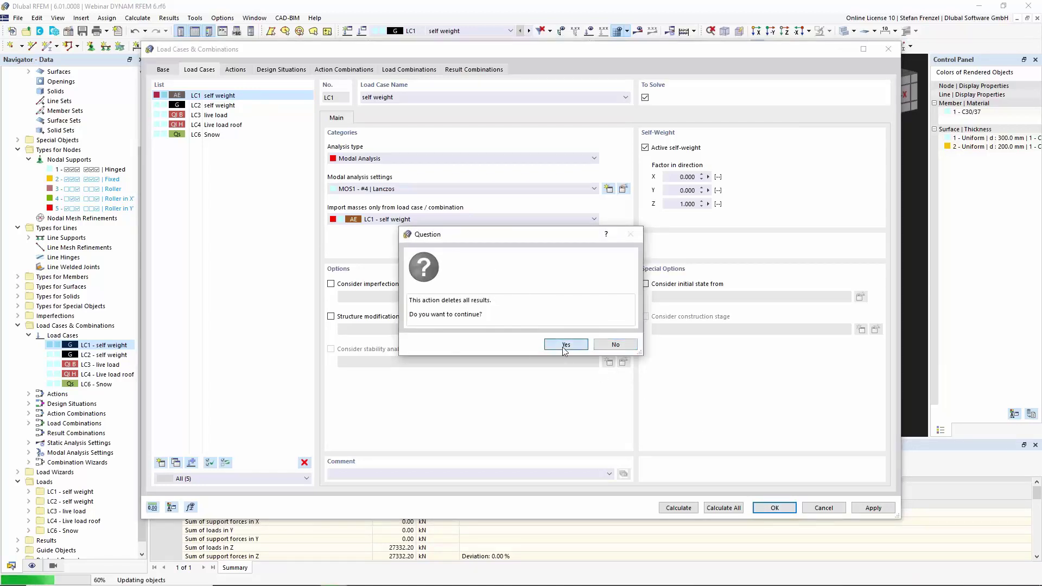
left_click(563, 346)
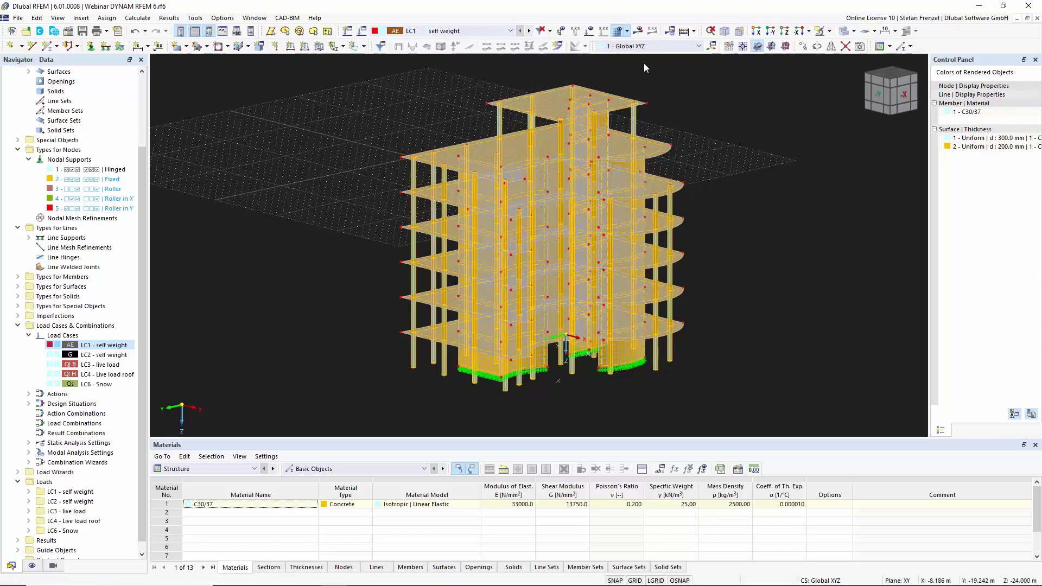
left_click(637, 33)
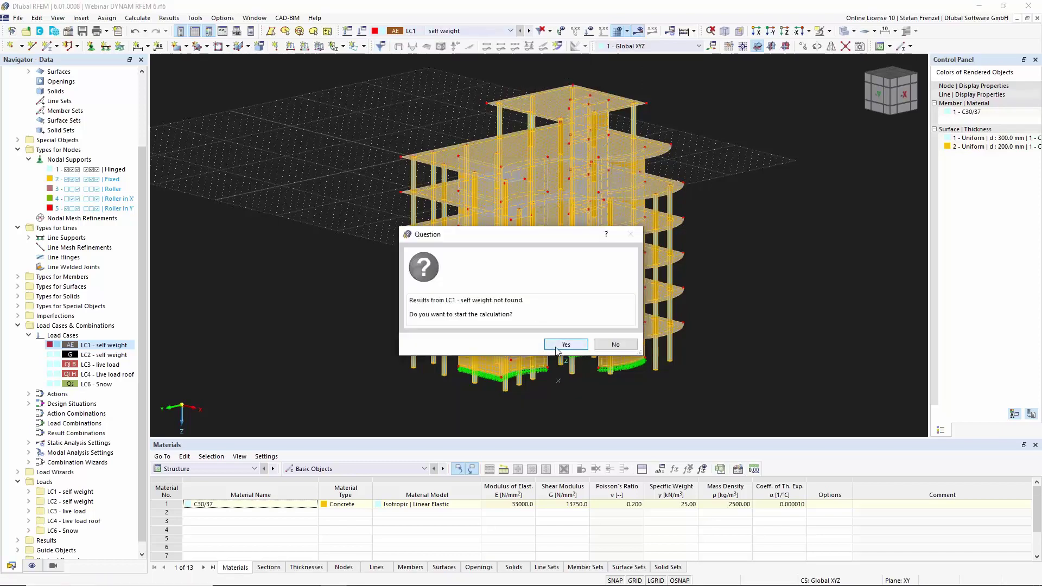
left_click(561, 345)
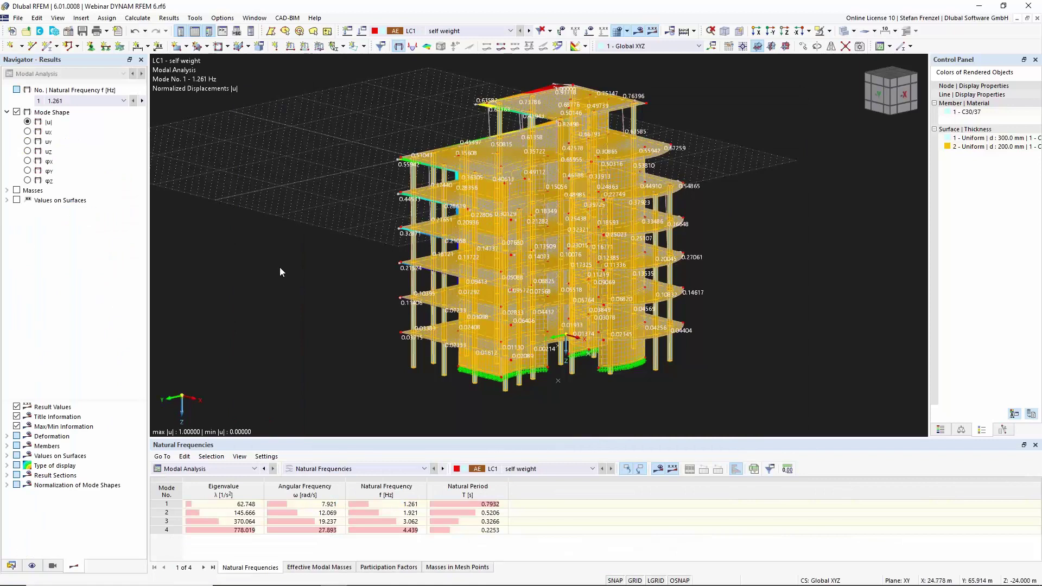
Step: Display the building's second and third mode shapes from the modal analysis results
middle_click_drag(253, 259, 363, 233, "ctrl")
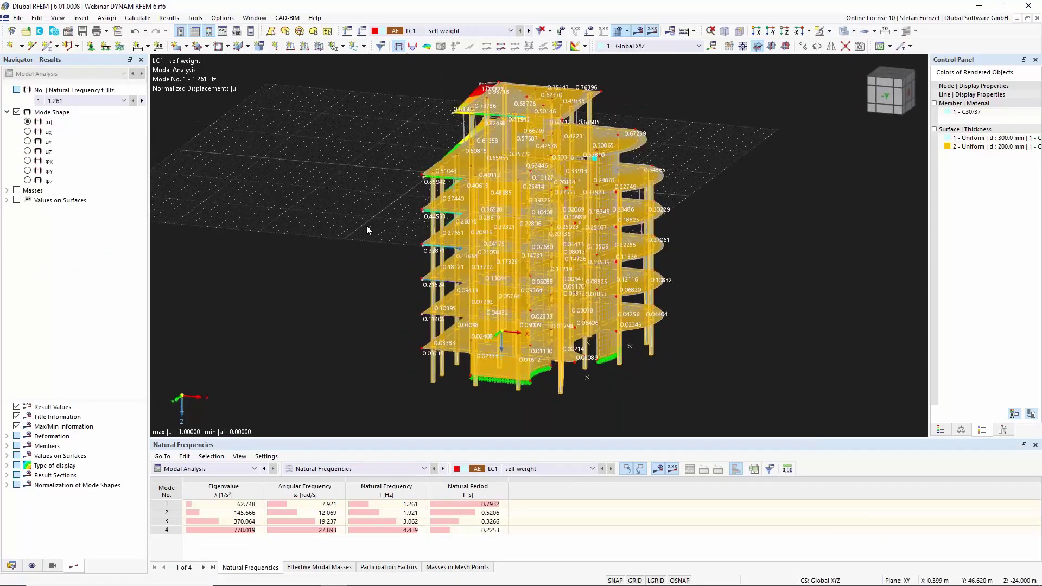
middle_click_drag(326, 198, 367, 207, "ctrl")
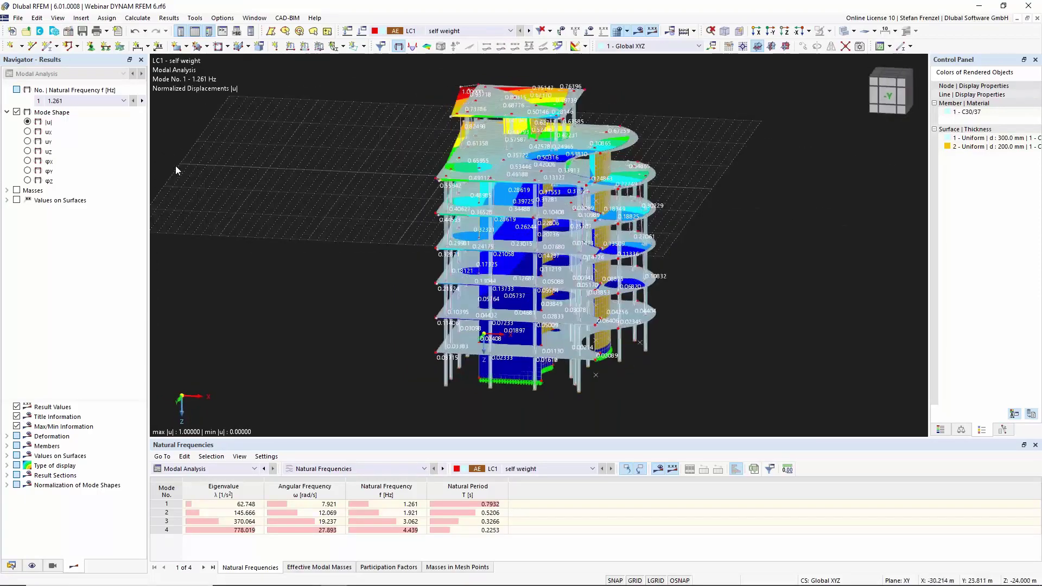
left_click(89, 102)
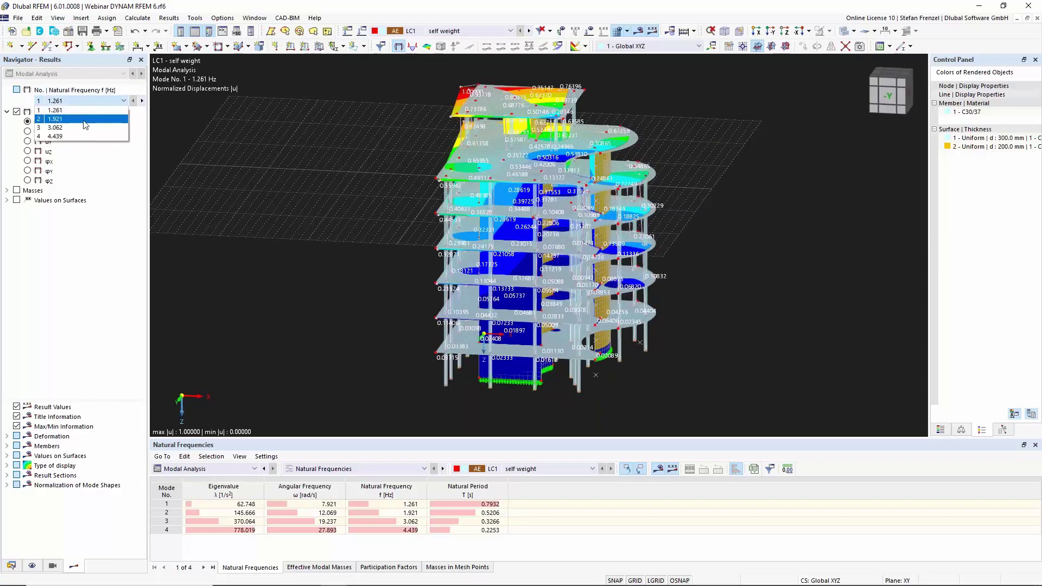
left_click(86, 124)
left_click(104, 103)
left_click(98, 128)
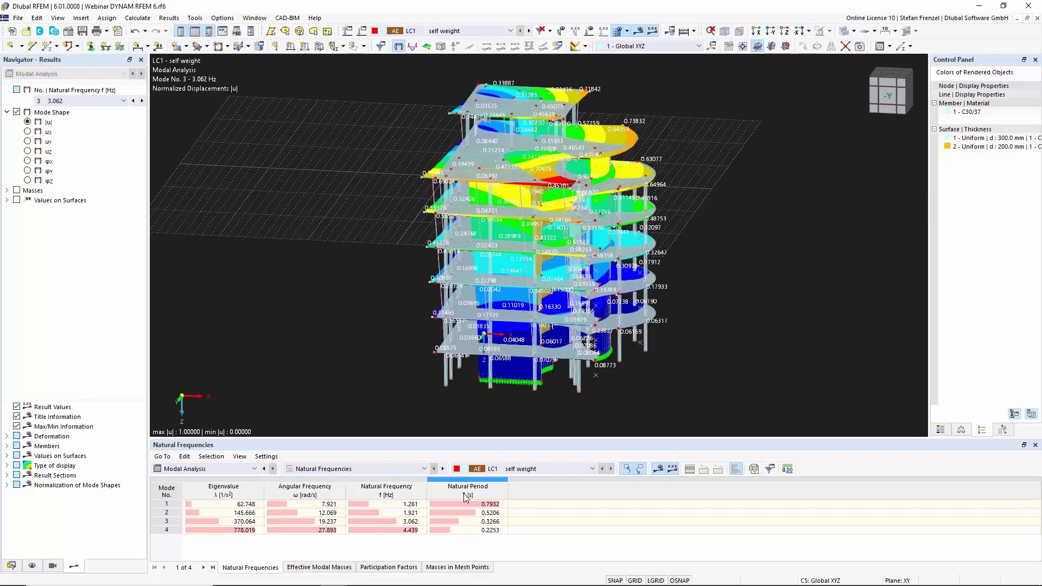
Step: Examine the result tables for effective modal masses, participation factors and masses in mesh points
left_click(328, 567)
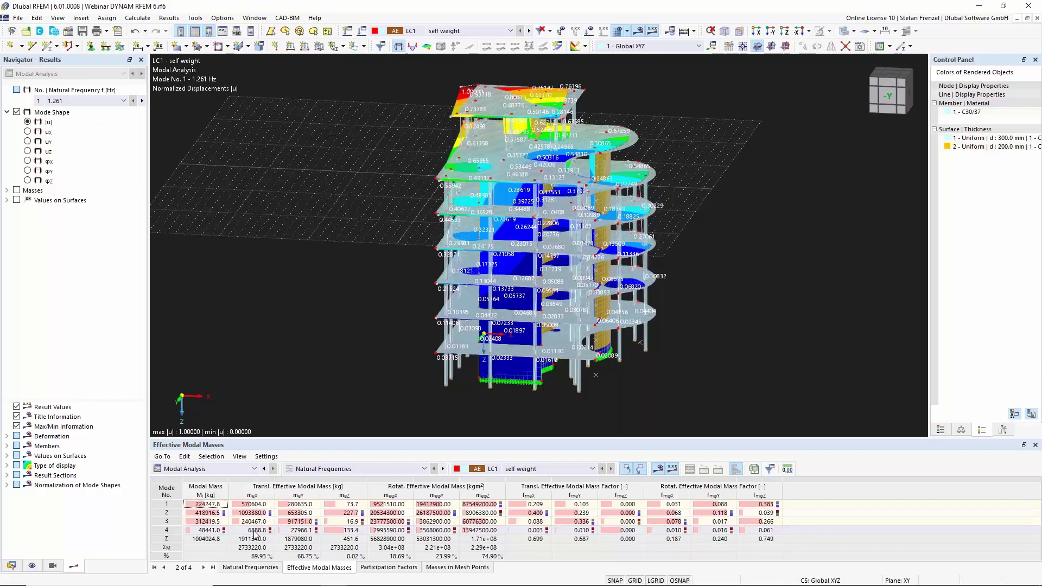
left_click(382, 567)
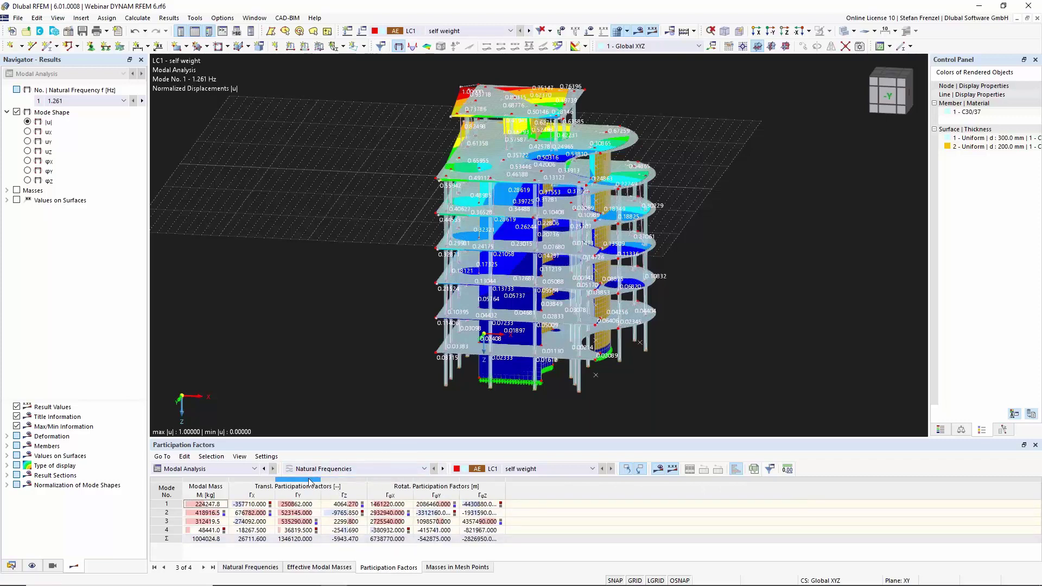
left_click(457, 567)
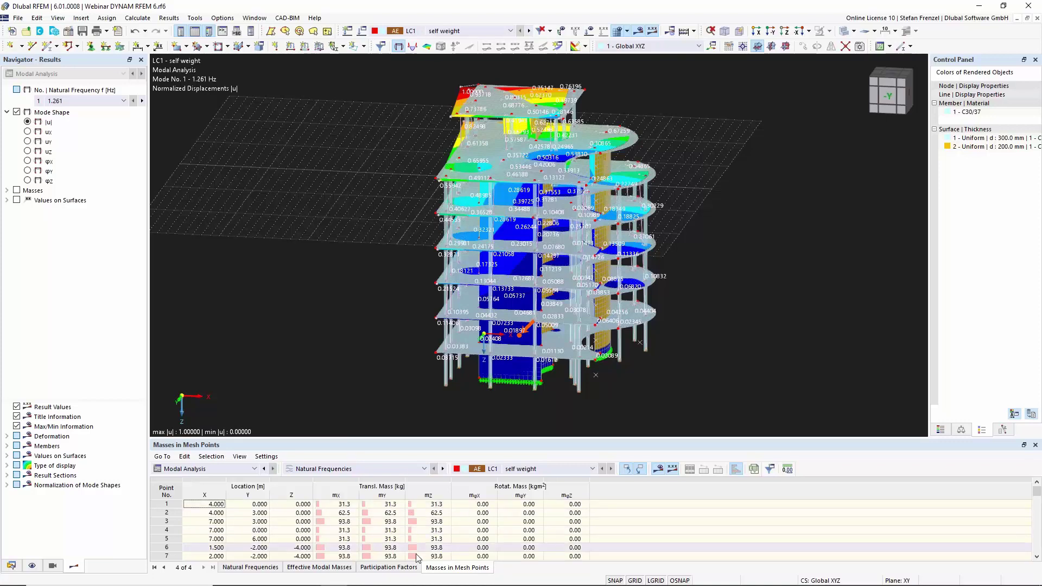
scroll(433, 520, "down", 4)
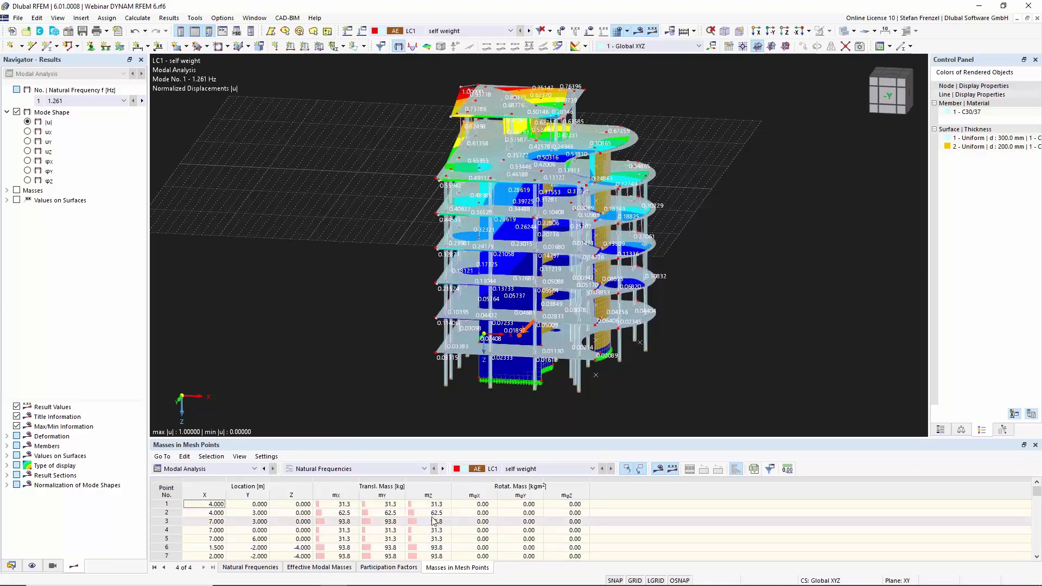
scroll(425, 523, "down", 6)
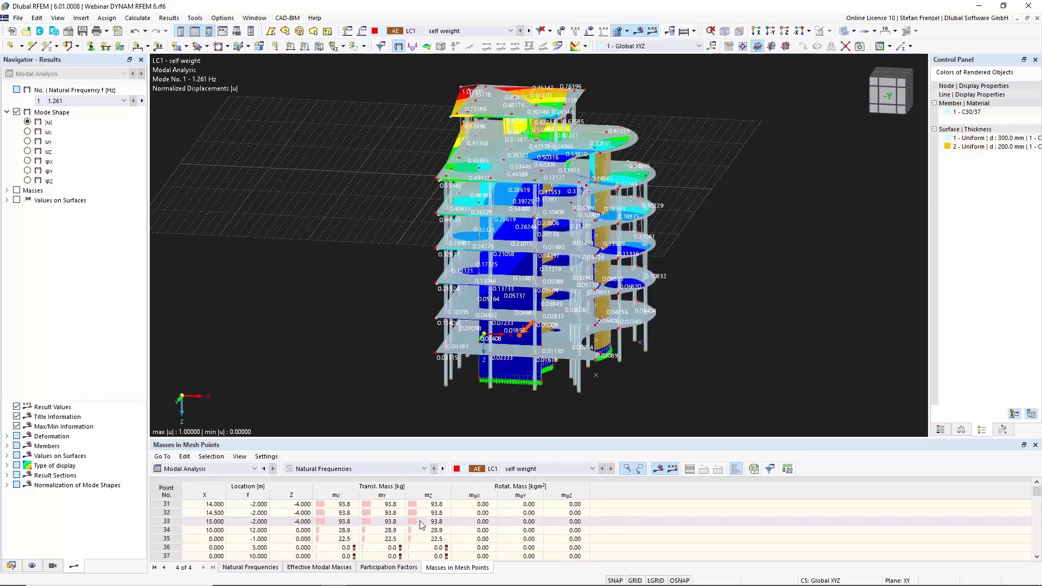
scroll(420, 535, "up", 10)
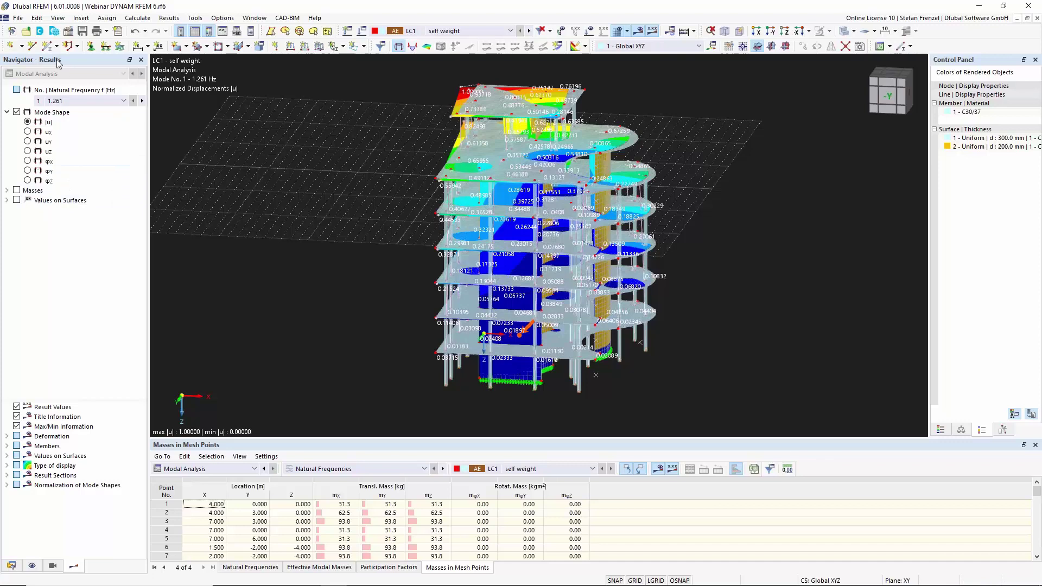
Step: Display the masses on the model instead of the mode shape and examine them at the roof slab's corner
left_click(18, 193)
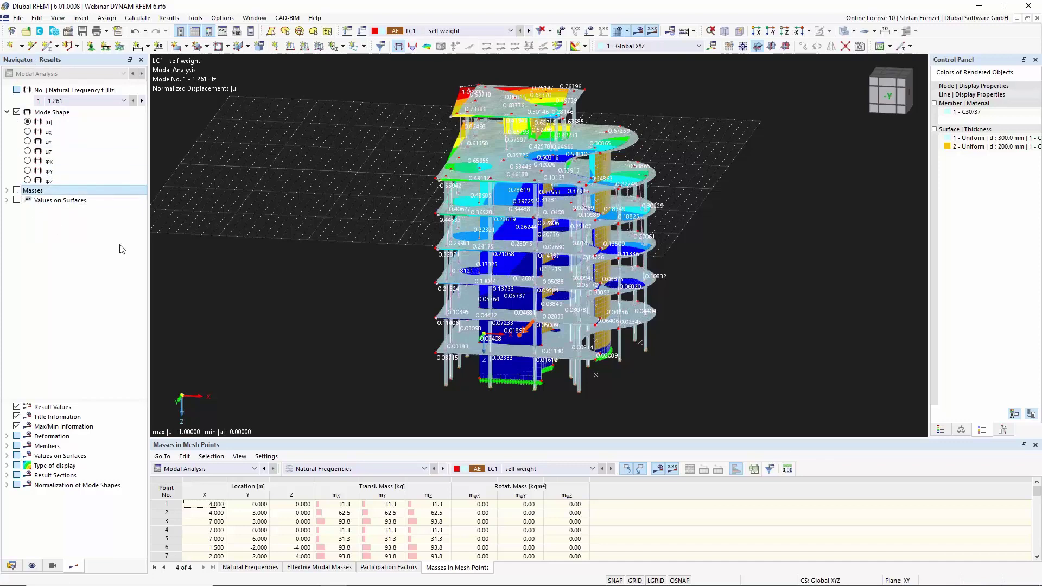
key("space")
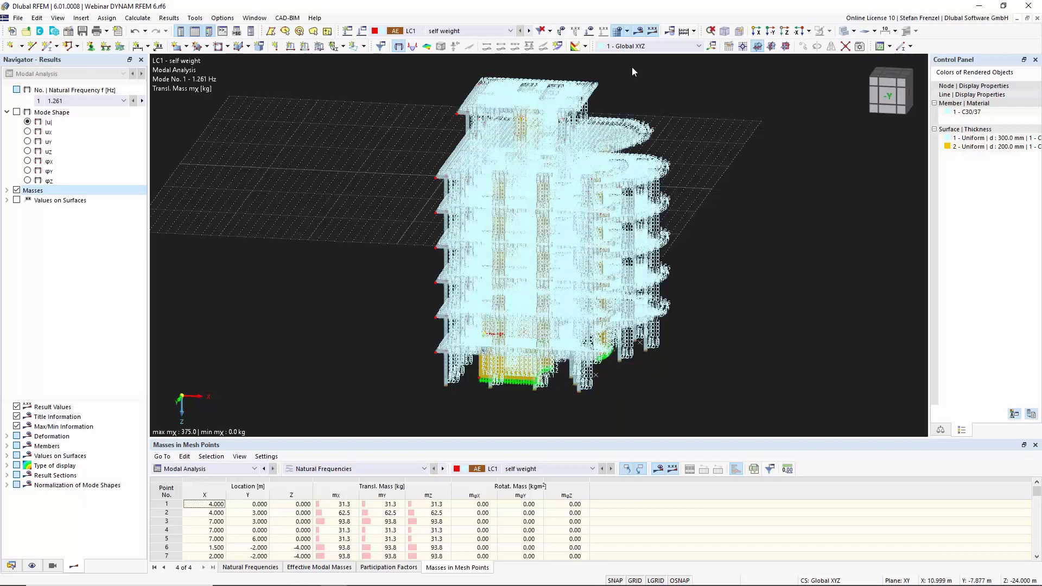
scroll(501, 84, "up", 2)
scroll(468, 112, "up", 4)
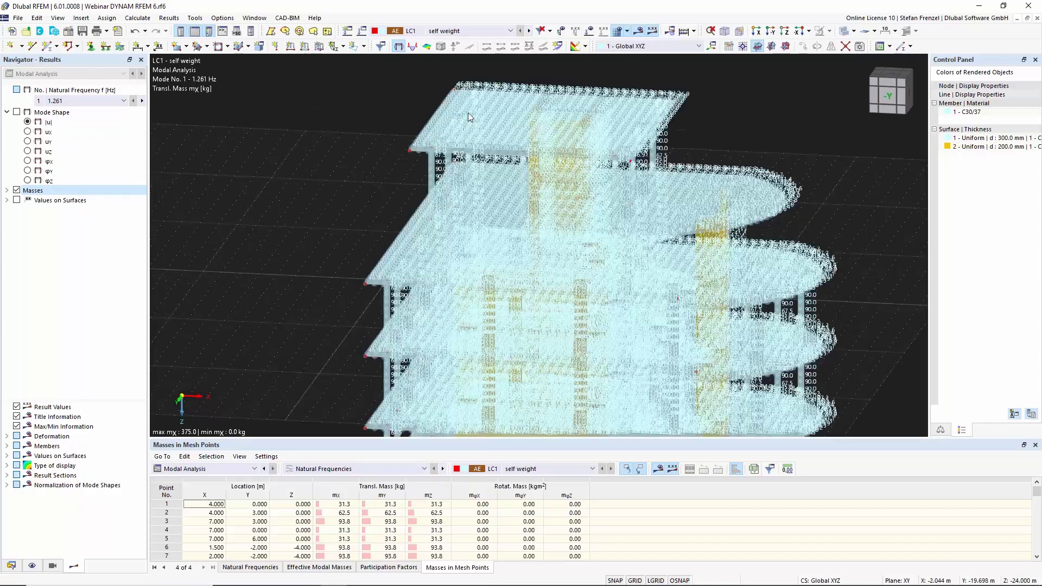
scroll(387, 171, "up", 5)
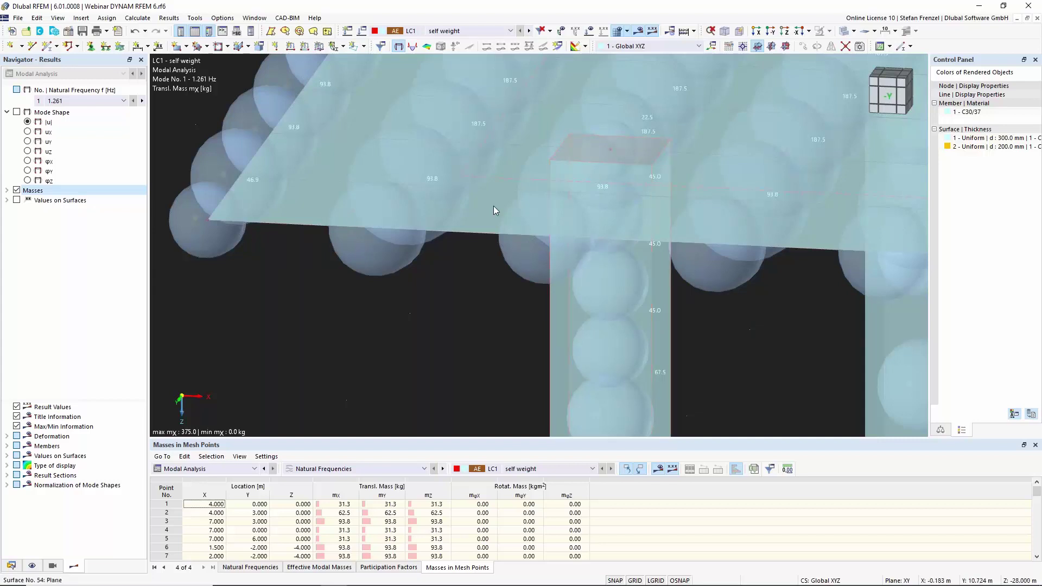
scroll(493, 206, "down", 3)
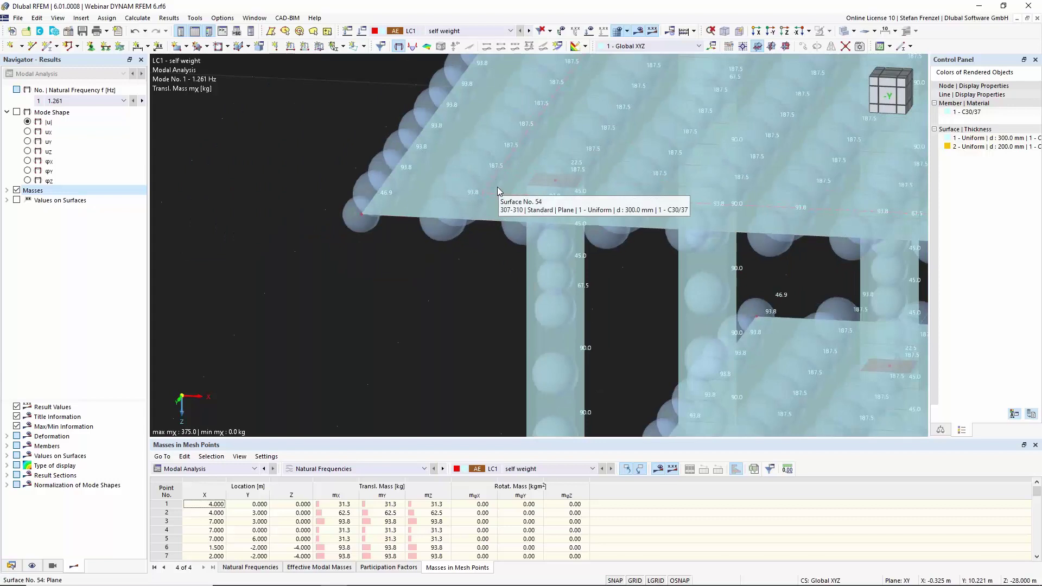
scroll(380, 252, "down", 4)
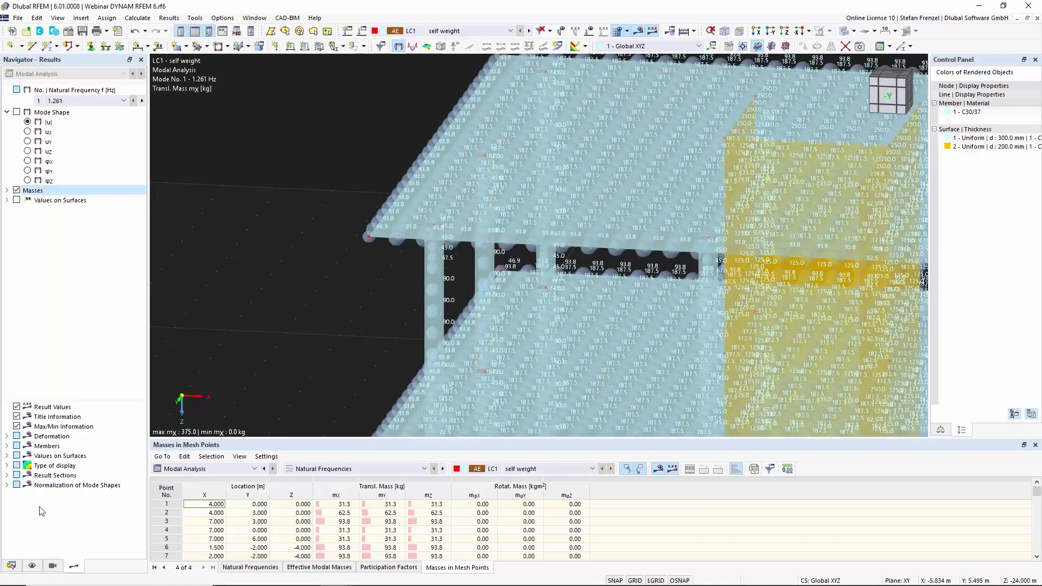
Step: Set Neglect Masses to User-Defined in the modal analysis settings MOS1 of load case LC1
left_click(10, 566)
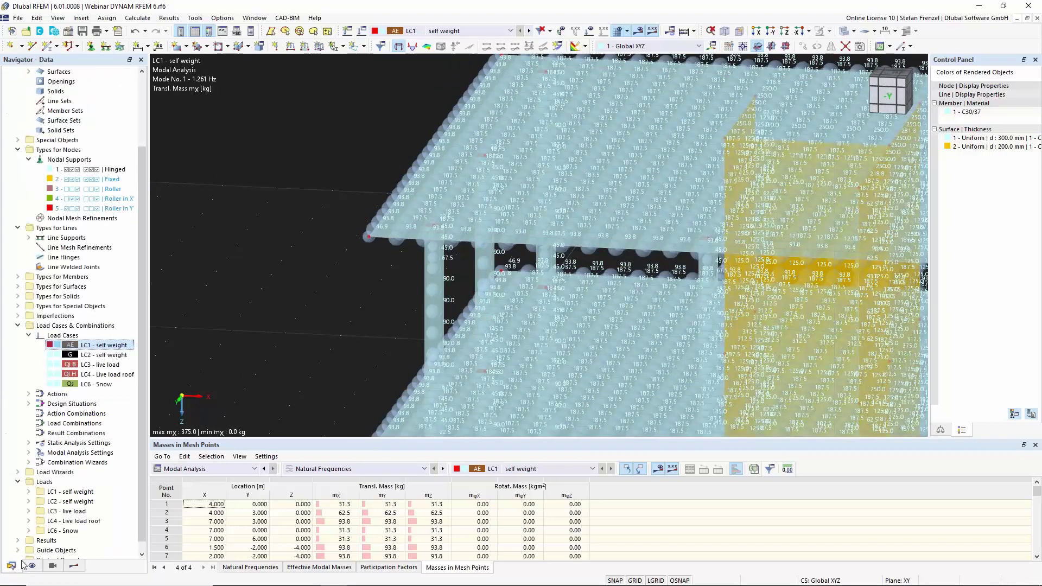
right_click(115, 347)
left_click(126, 353)
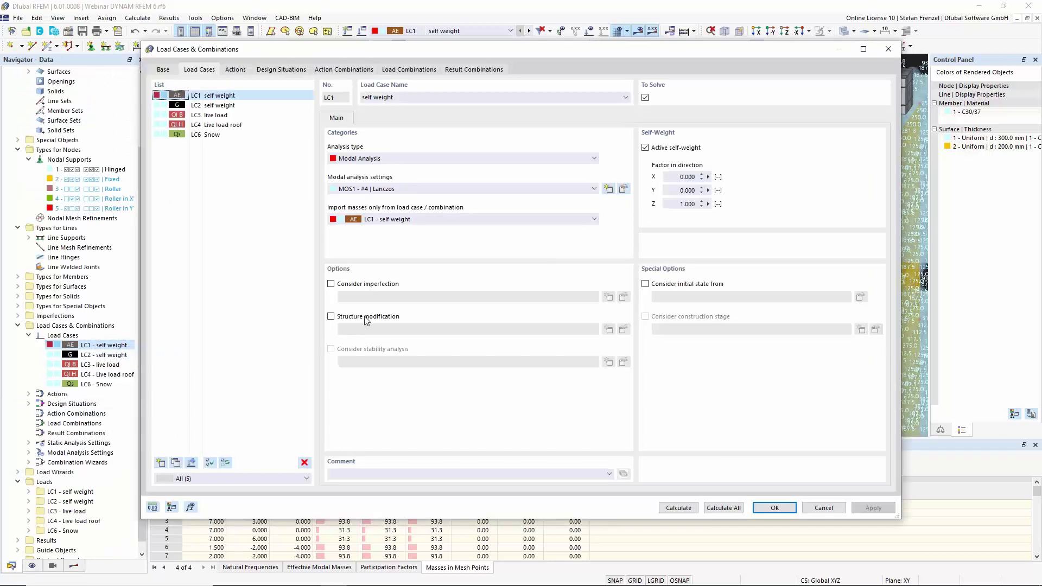
left_click(623, 189)
left_click(419, 147)
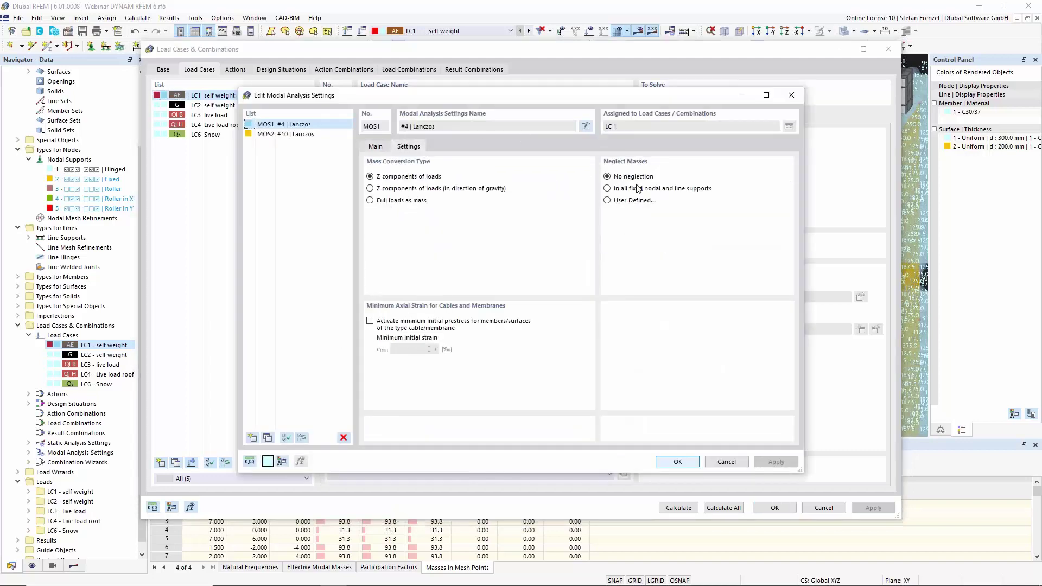
left_click(608, 200)
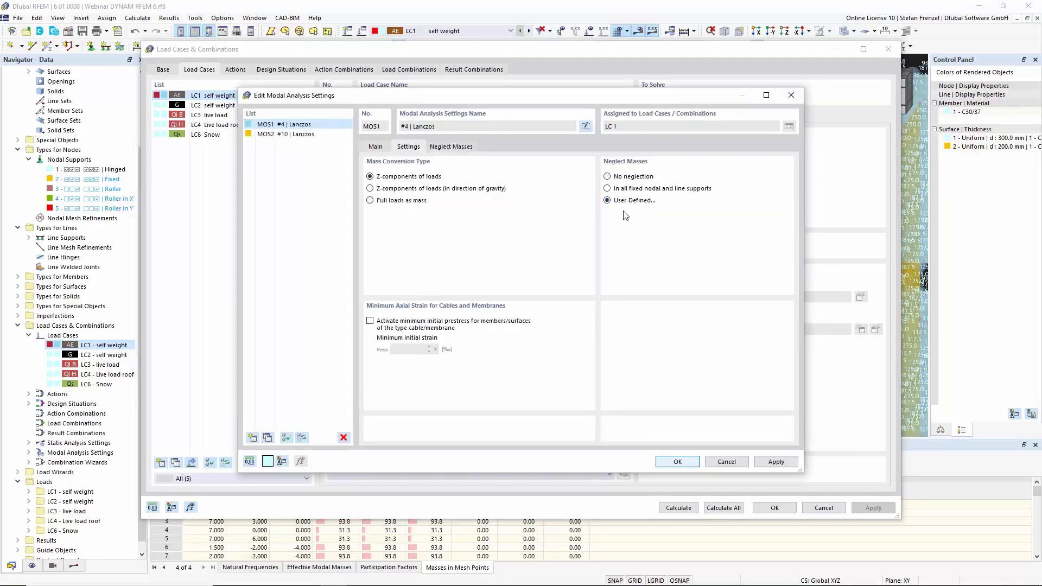
Step: Neglect the mass of roof slab surface 54 by adding it as a Surface object to the MOS1 list
left_click(451, 147)
left_click(437, 194)
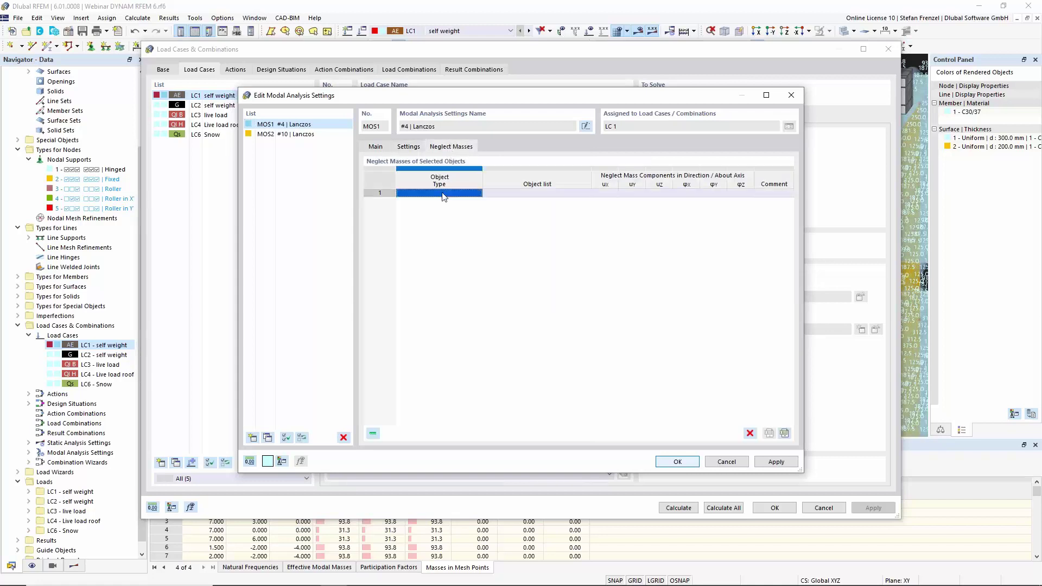
left_click(475, 194)
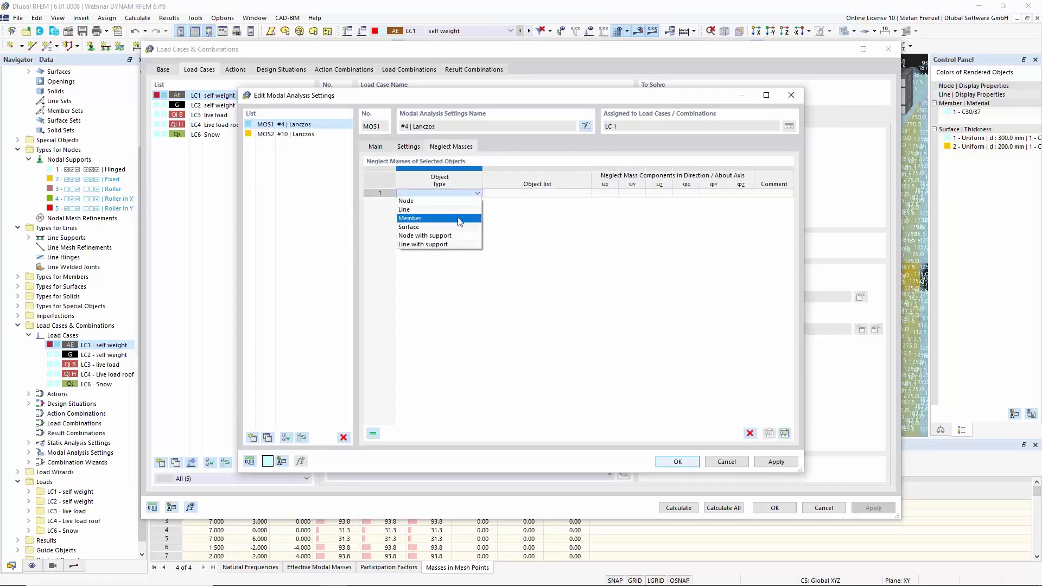
left_click(458, 219)
left_click(466, 195)
left_click(466, 195)
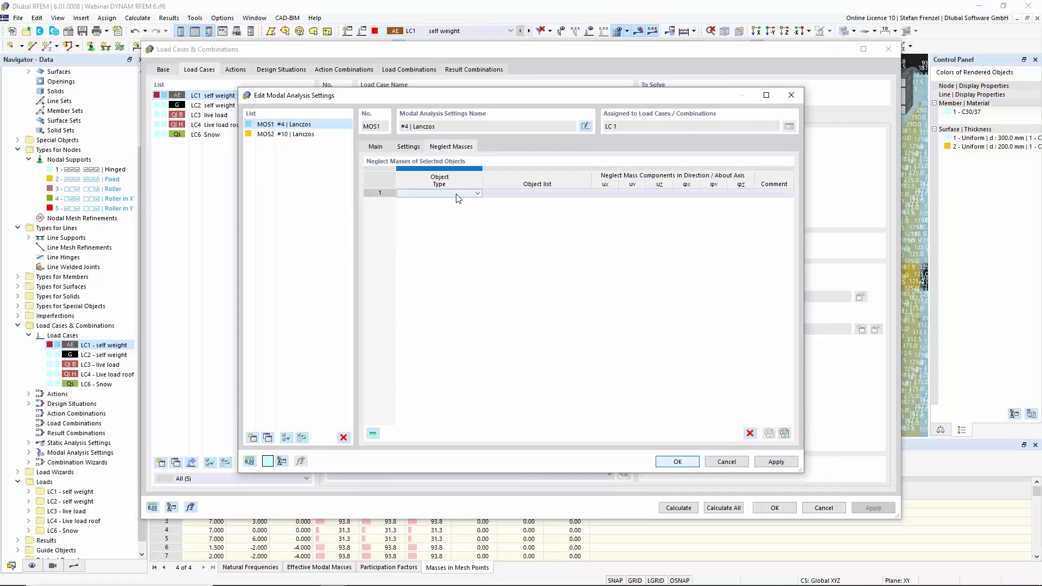
left_click(459, 195)
left_click(586, 194)
left_click(586, 193)
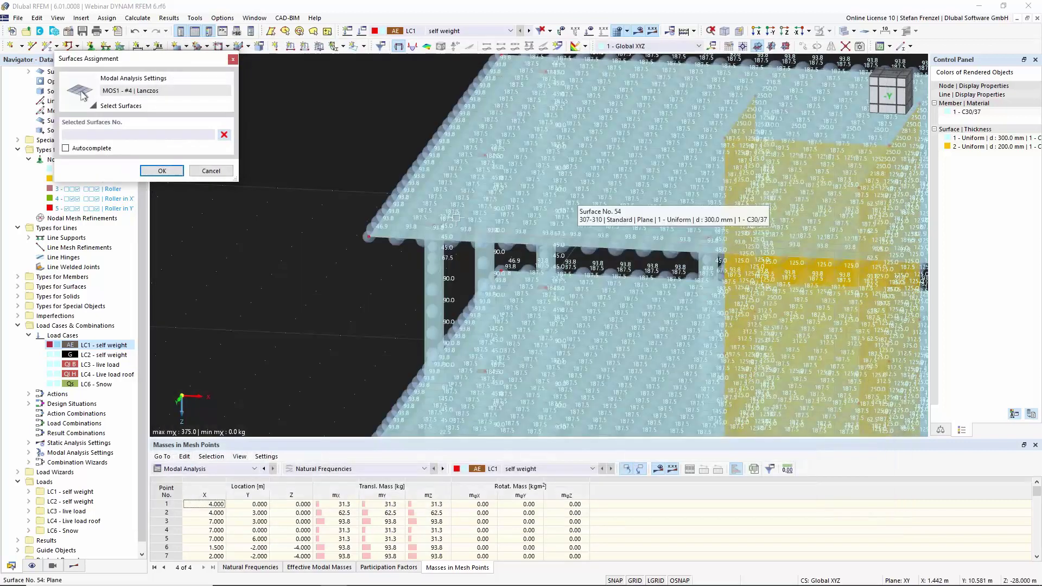
left_click(453, 190)
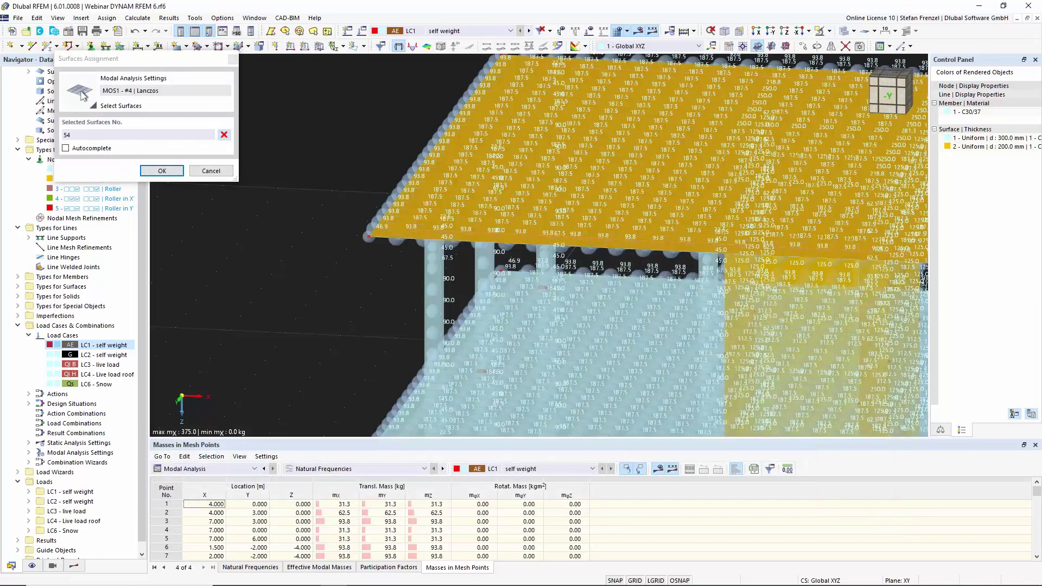
left_click(162, 171)
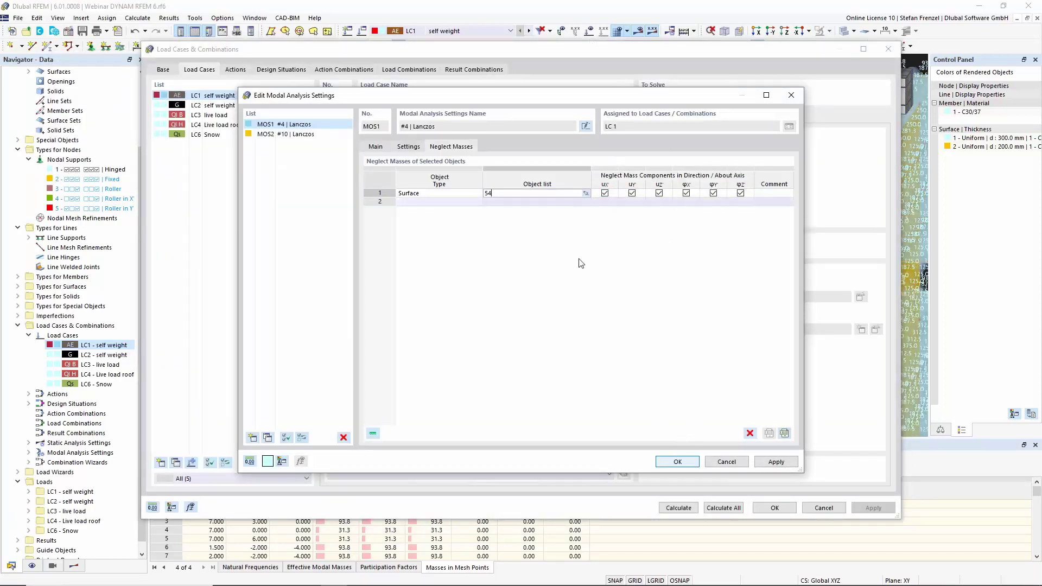
Step: Accept the modal settings while discarding existing results, recalculate LC1, and clear the selection in the model
left_click(669, 462)
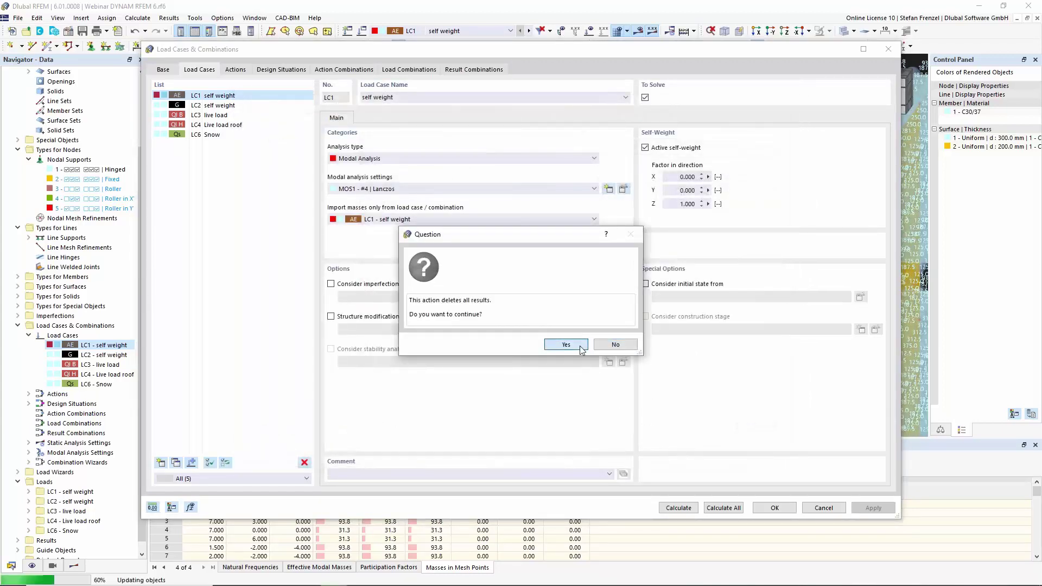
left_click(580, 347)
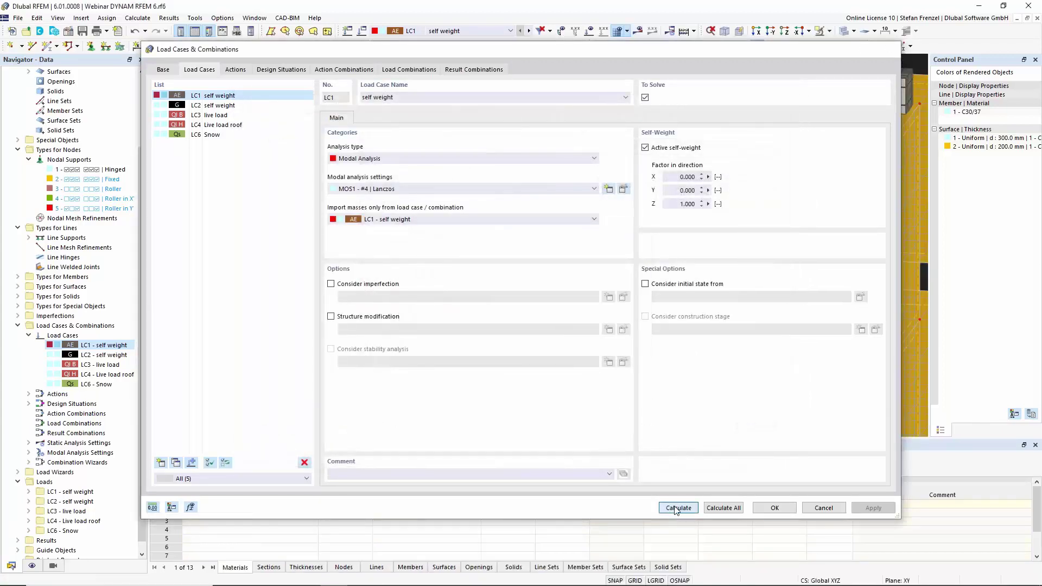
left_click(676, 508)
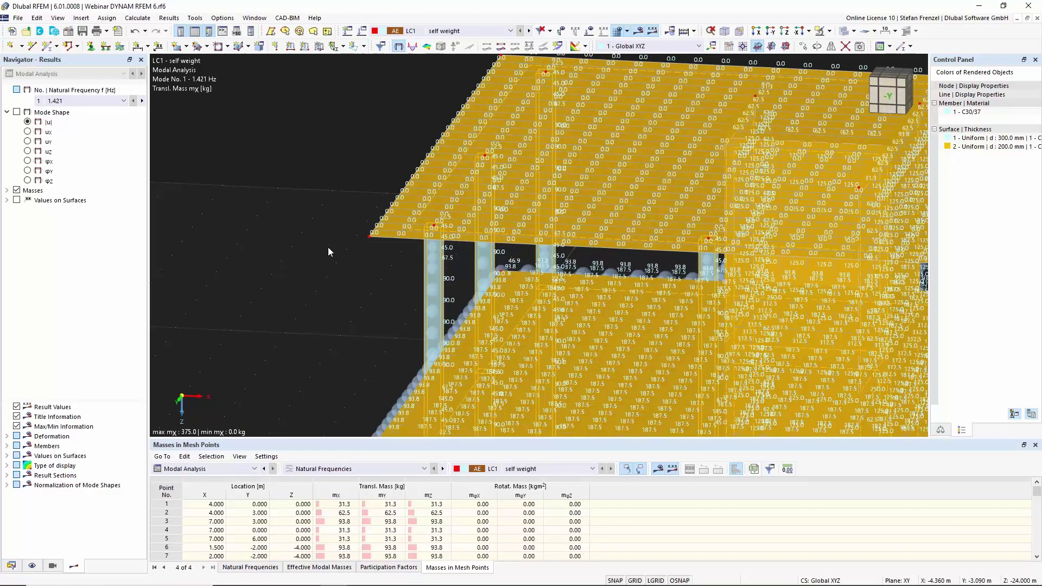
left_click(354, 246)
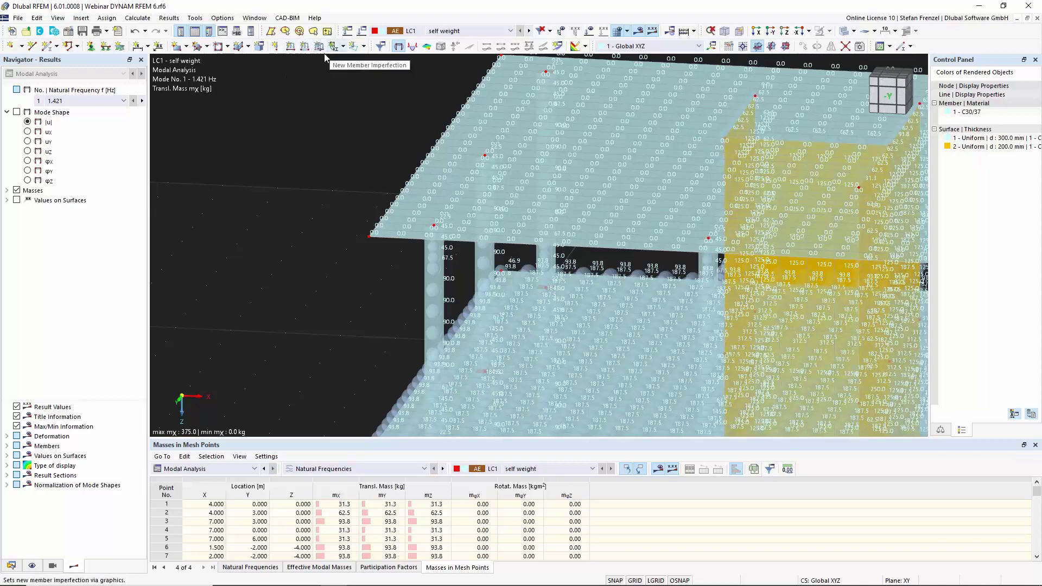
Step: Add a nodal load of type Mass with 20 t in LC1 at node 237, discarding the existing results
left_click(277, 46)
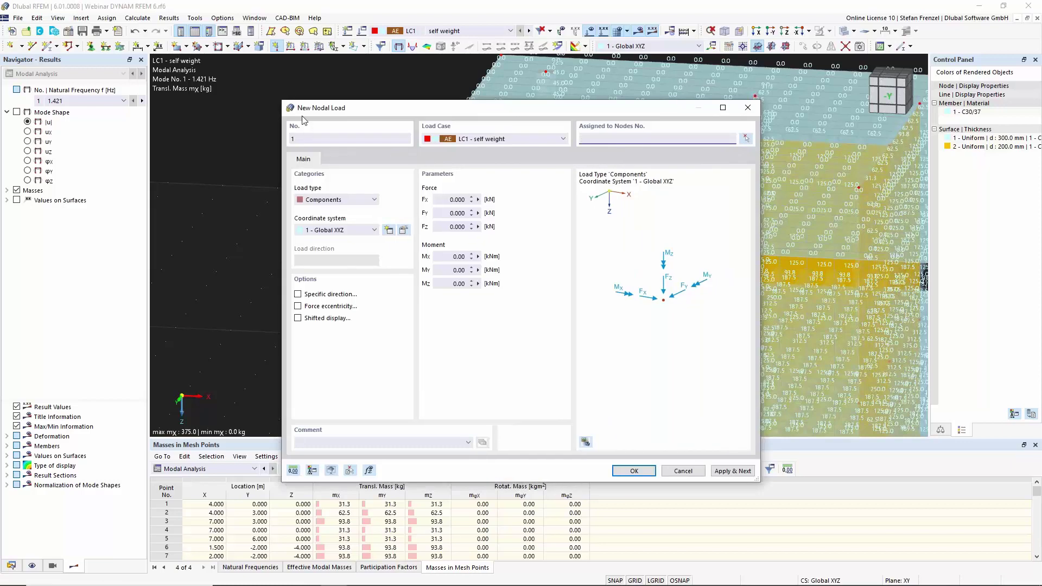
left_click(378, 200)
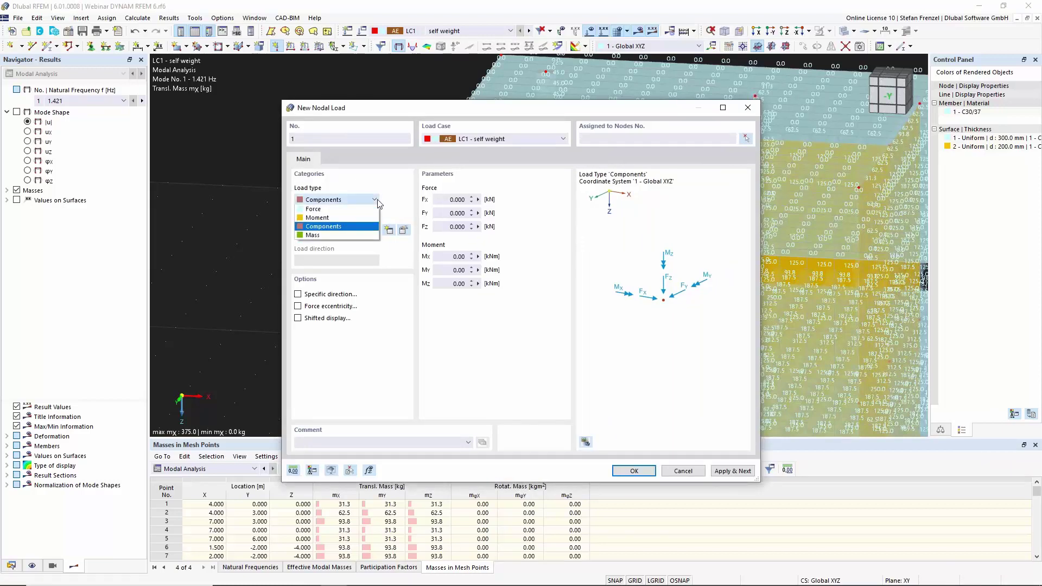
left_click(343, 236)
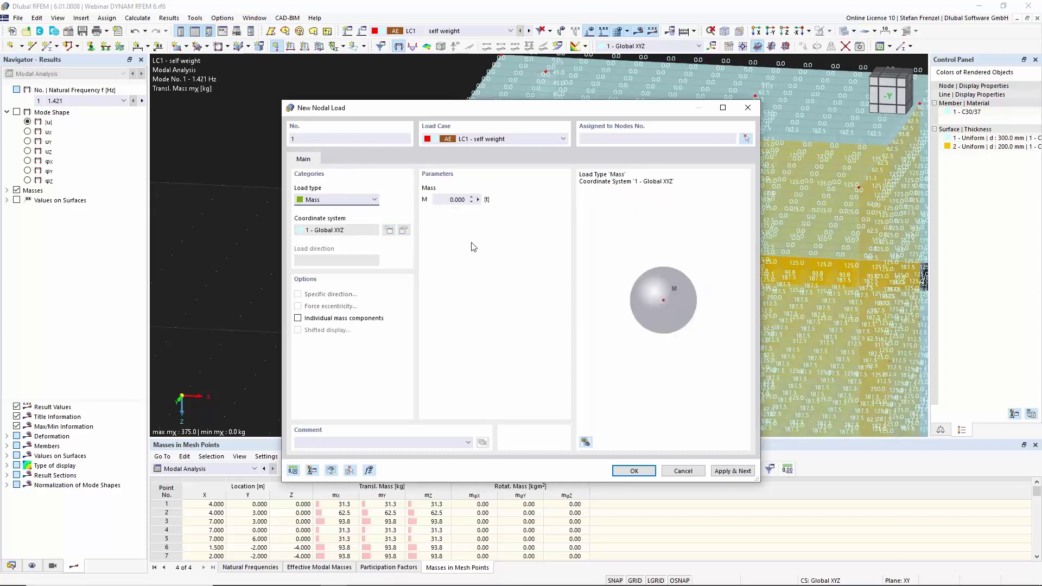
left_click(459, 200)
double_click(448, 202)
type("20")
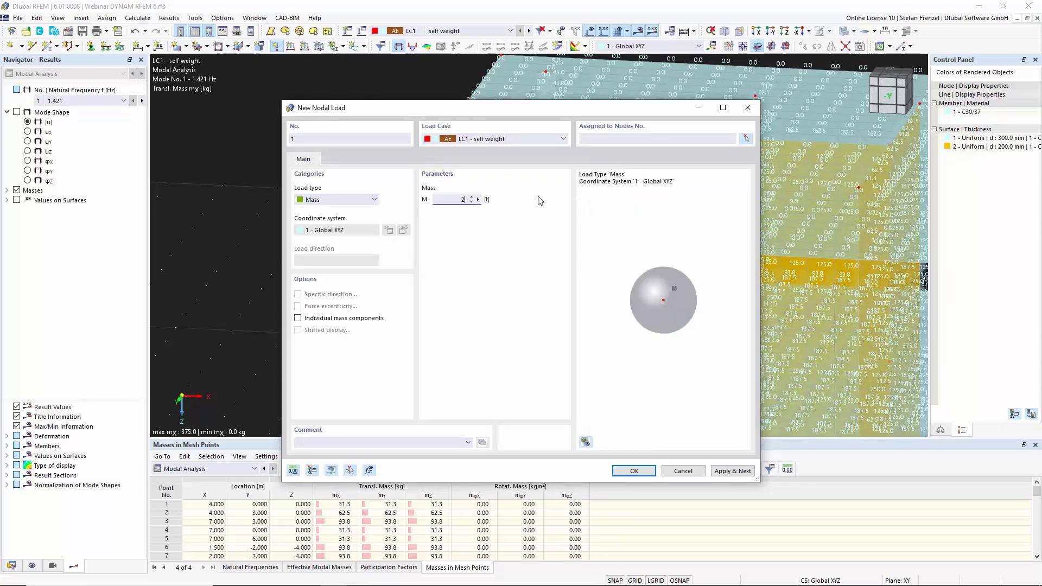
left_click(633, 471)
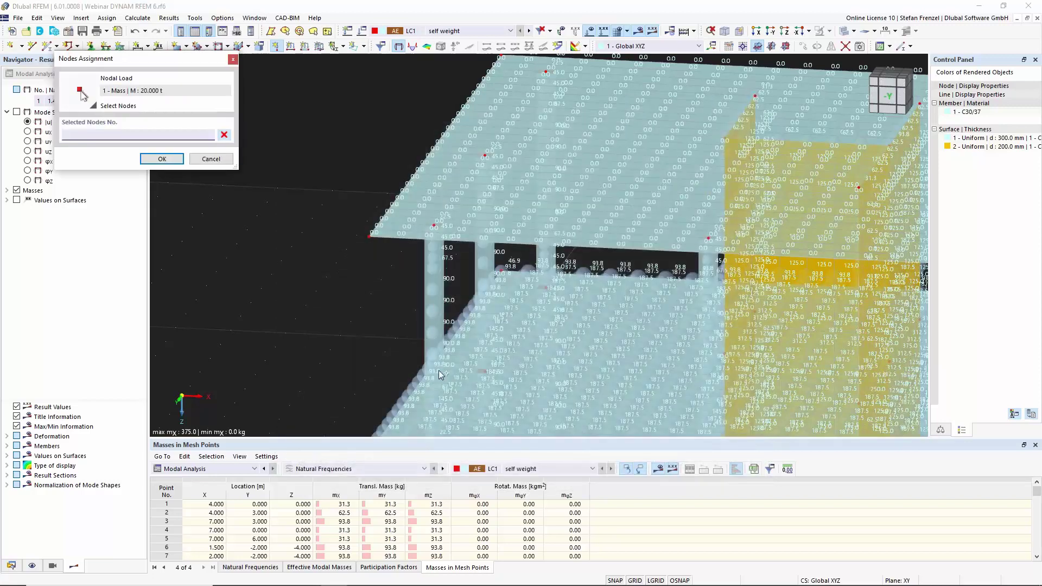
left_click(484, 372)
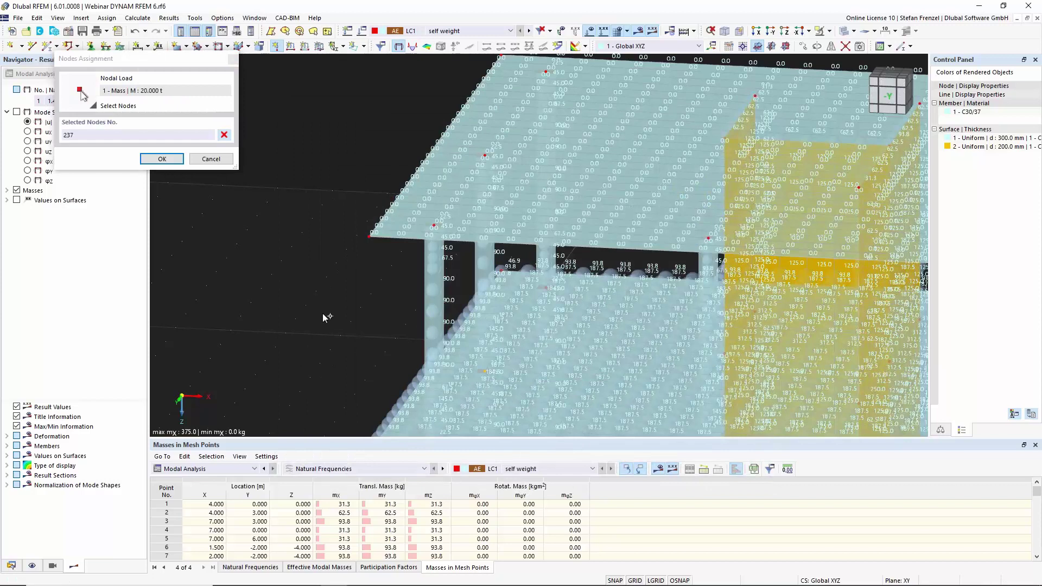
left_click(160, 159)
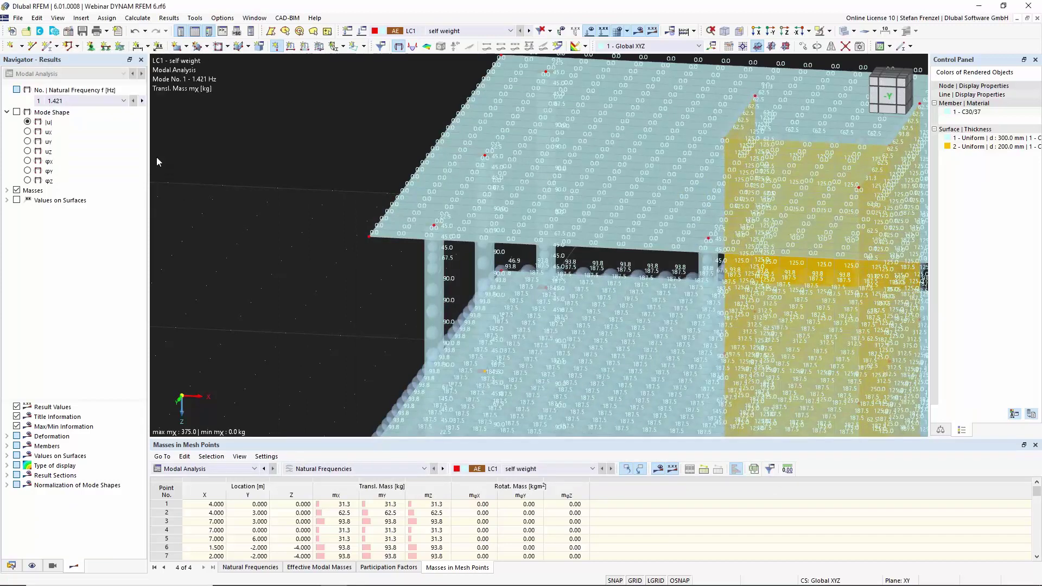
left_click(566, 345)
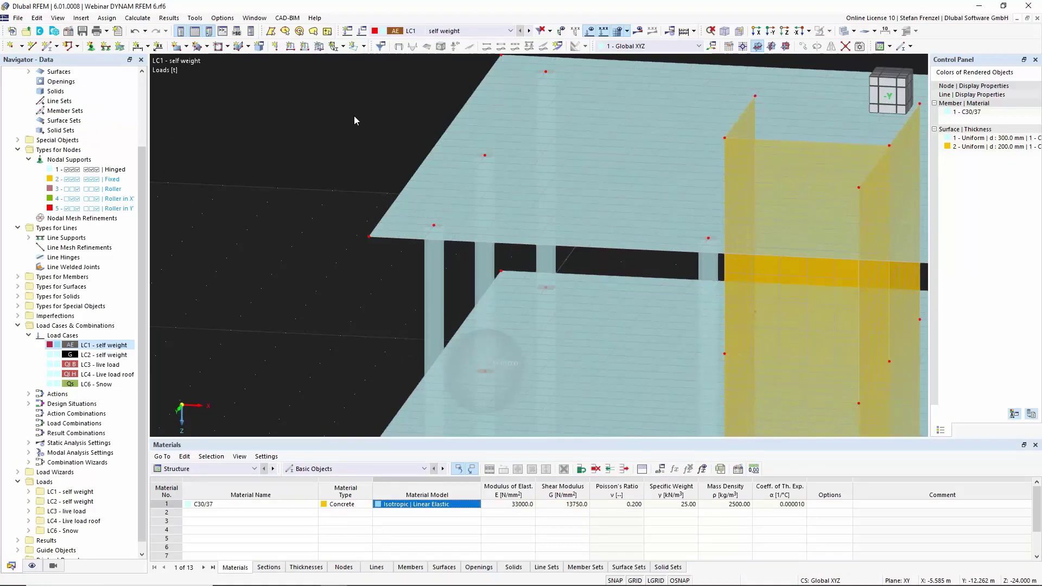
Step: Inspect the added 20 t nodal mass on the slab and delete it from the model
scroll(354, 116, "down", 5)
scroll(360, 239, "up", 6)
left_click(503, 144)
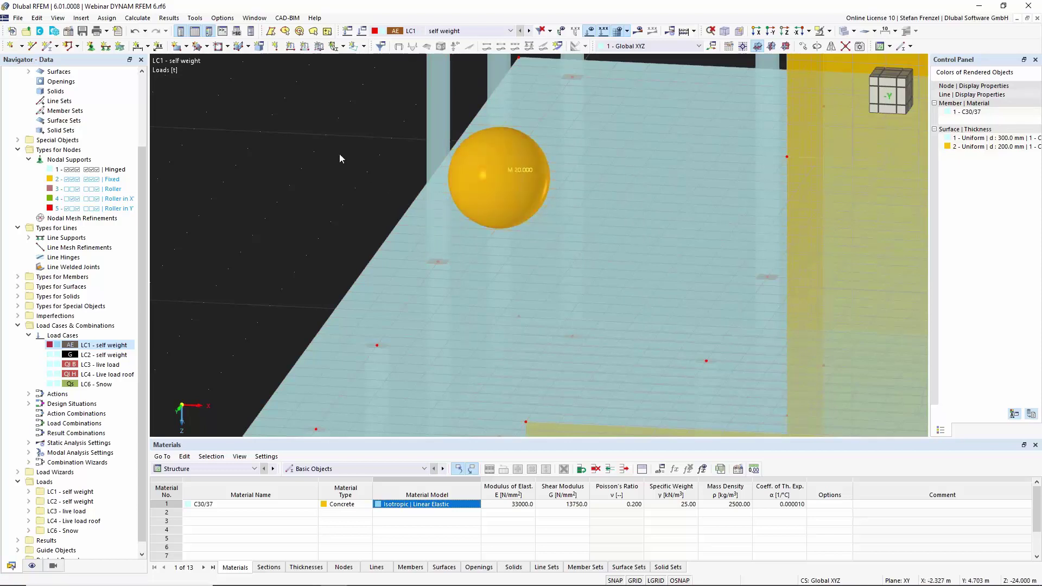
scroll(339, 154, "down", 5)
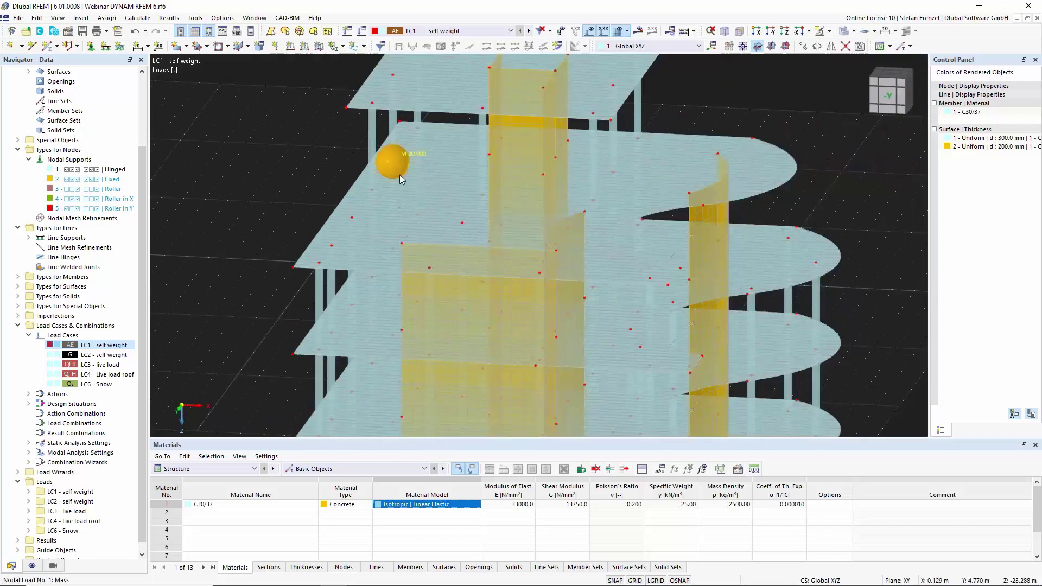
mouse_move(395, 172)
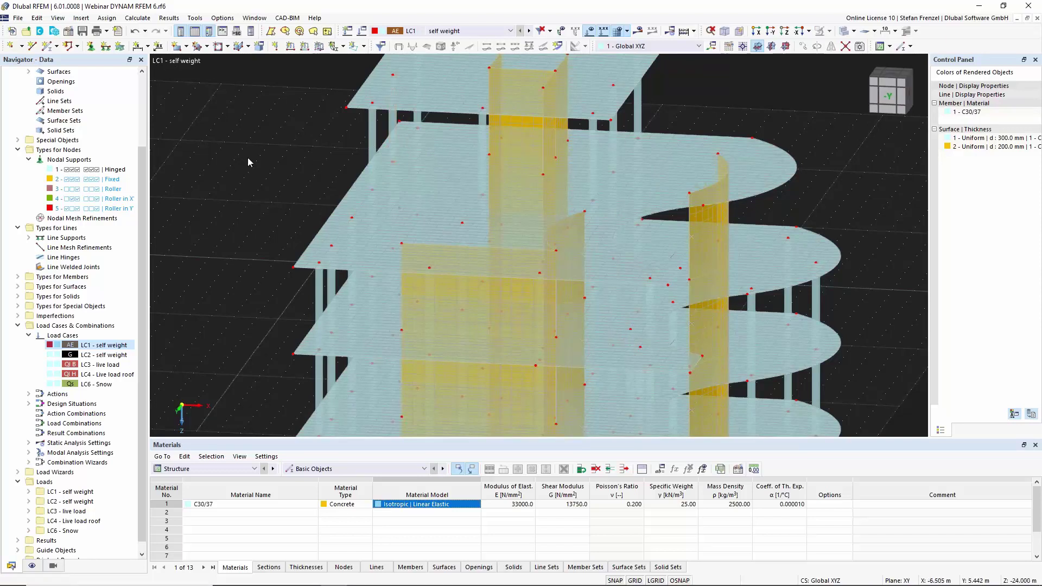
Step: Reopen the MOS1 modal analysis settings and set Neglect Masses to No neglection
scroll(249, 158, "down", 6)
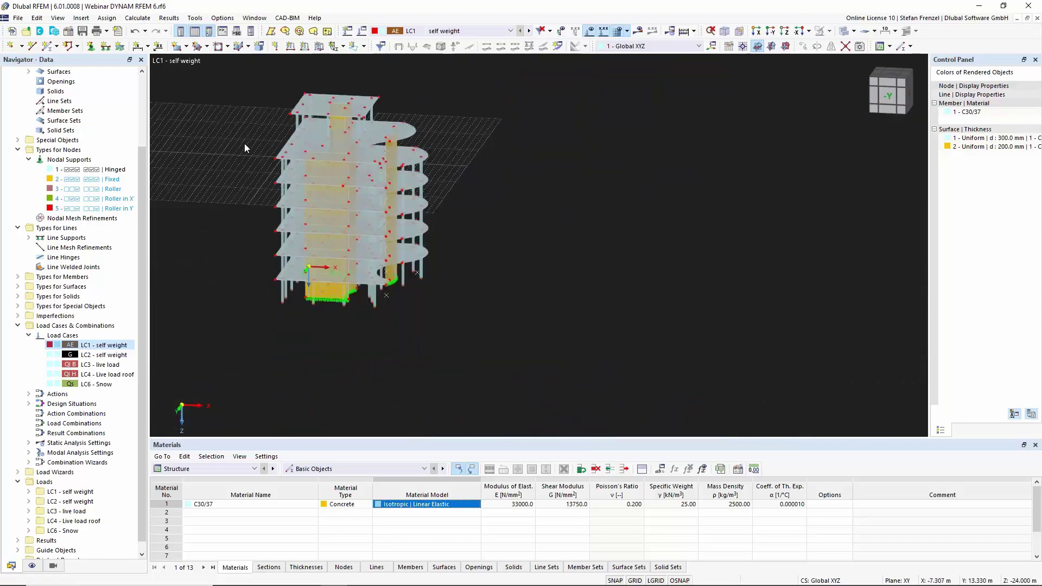
scroll(230, 142, "up", 2)
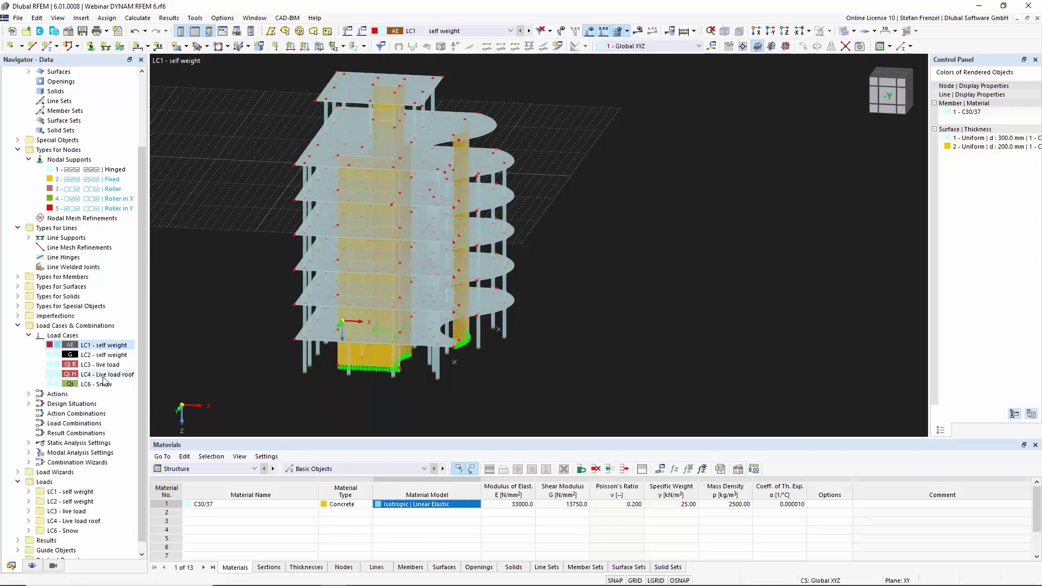
left_click(29, 453)
right_click(77, 466)
left_click(109, 315)
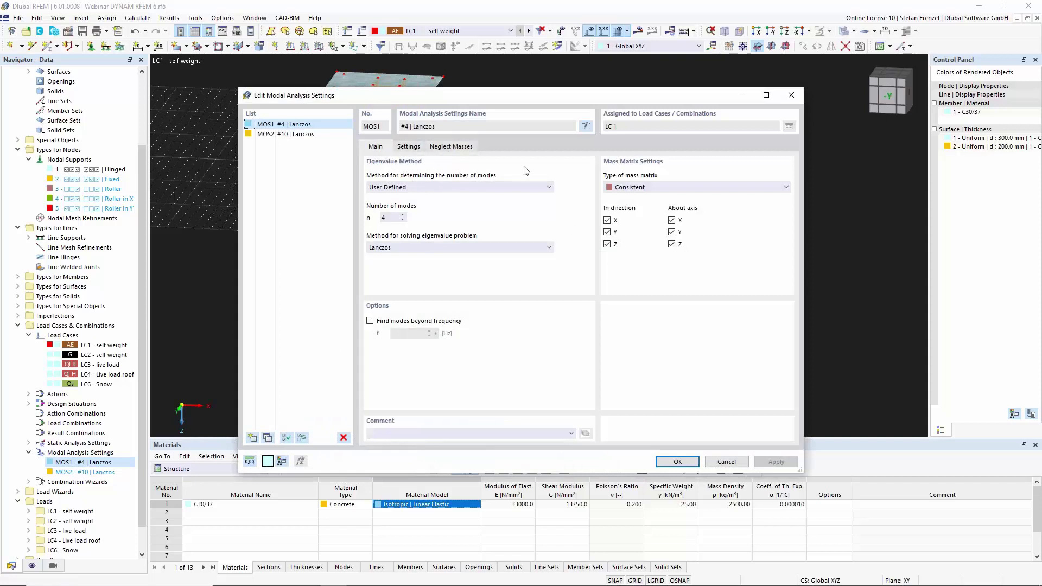
left_click(416, 149)
left_click(607, 177)
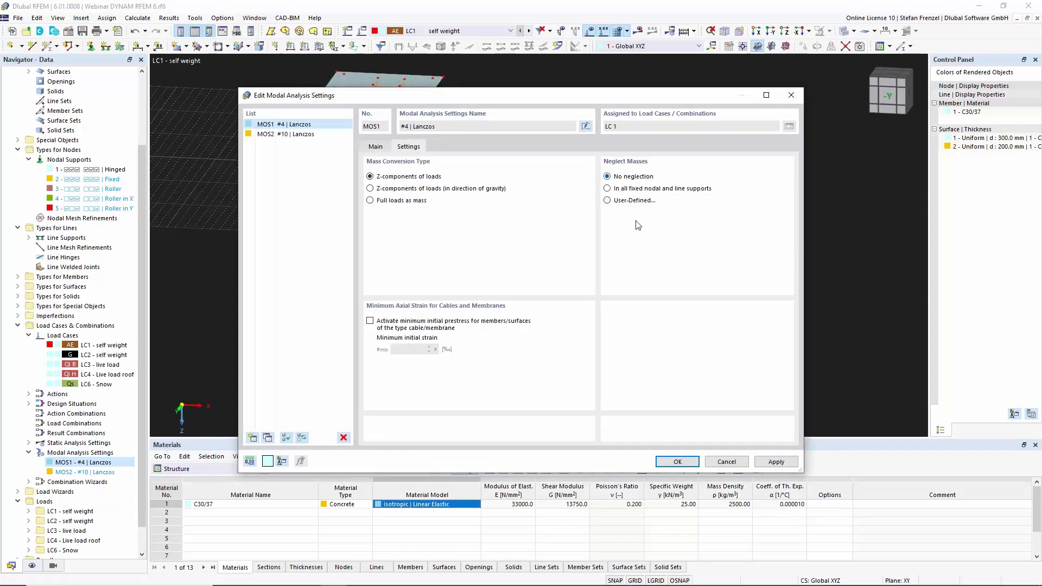
Step: Set the number of modes in MOS1 to 12
left_click(376, 146)
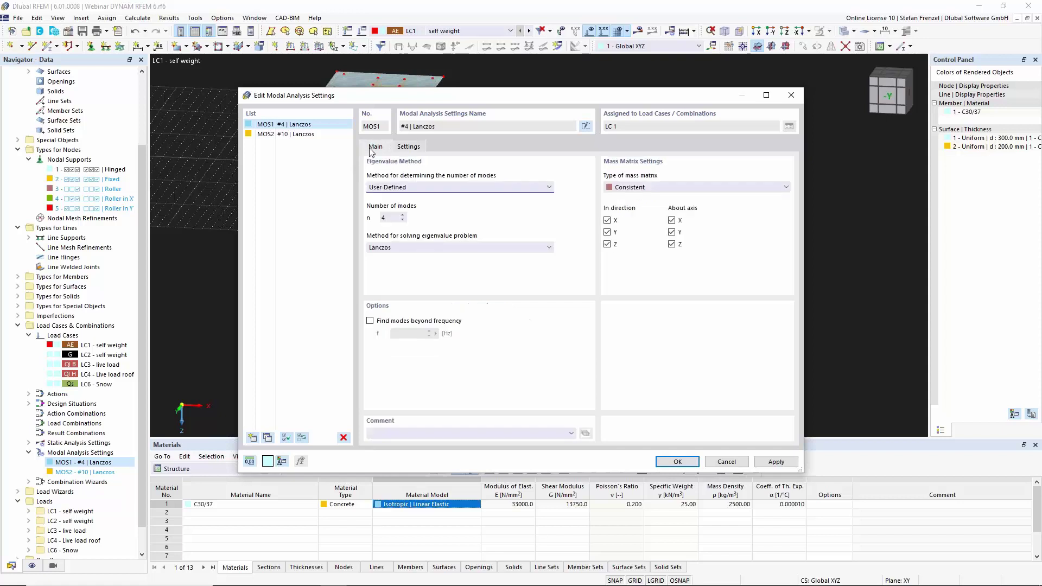
left_click(394, 217)
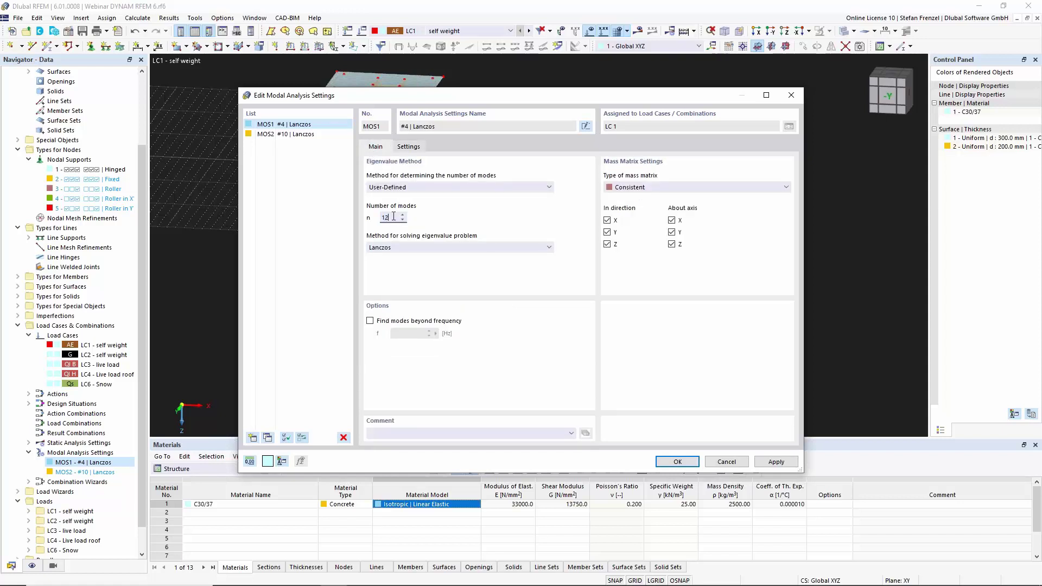
type("12")
Step: Use a diagonal mass matrix in MOS1 with masses acting only in the X and Y directions, and accept the settings
left_click(658, 189)
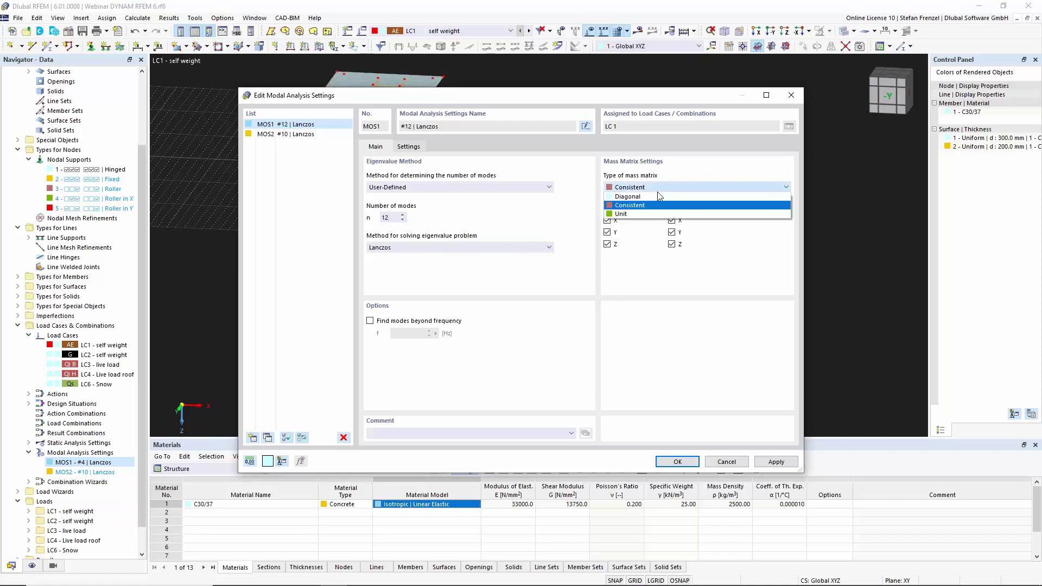
left_click(657, 200)
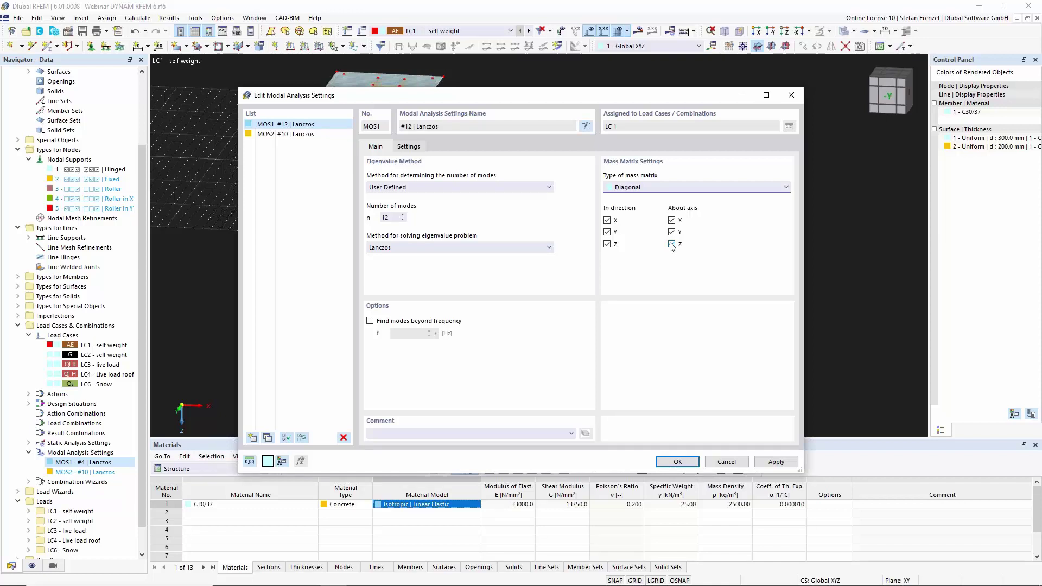
left_click(672, 220)
left_click(672, 245)
left_click(608, 244)
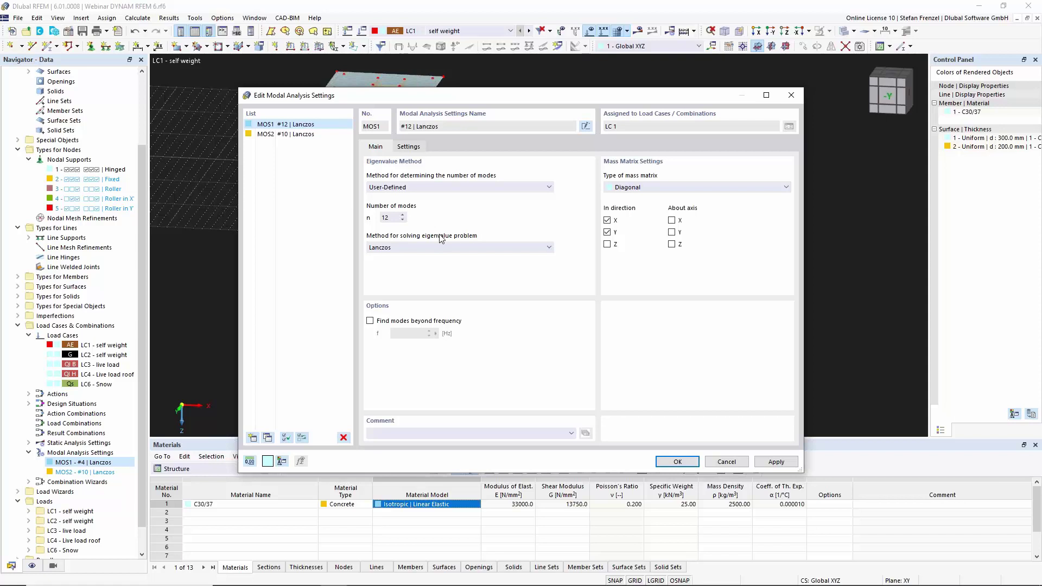
left_click(677, 462)
Step: Change load case LC1 to Static Analysis with the action category Permanent, acknowledging the deletion of the seismic action
scroll(590, 298, "down", 2)
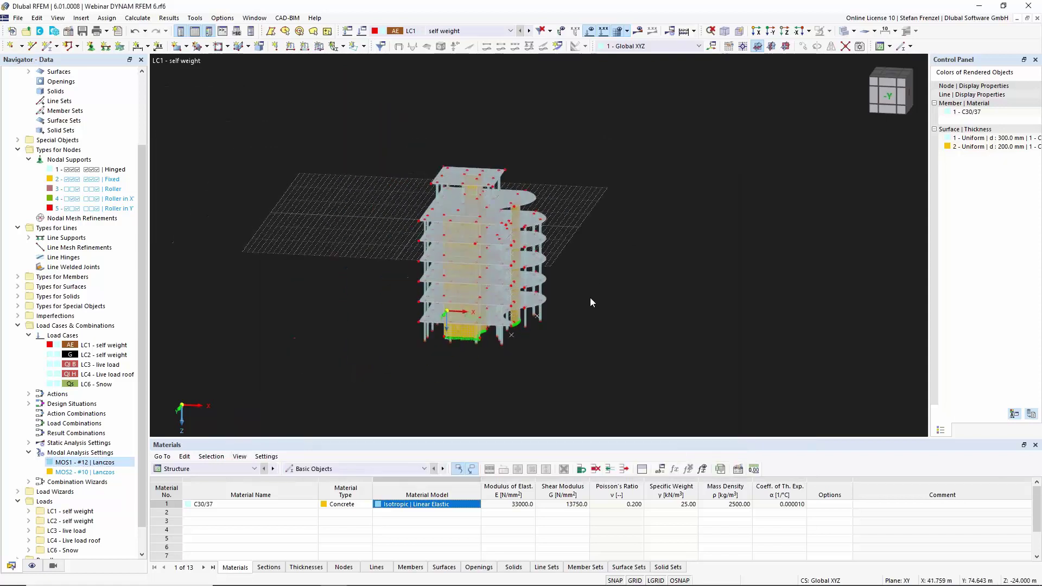
scroll(472, 298, "up", 3)
scroll(474, 293, "down", 1)
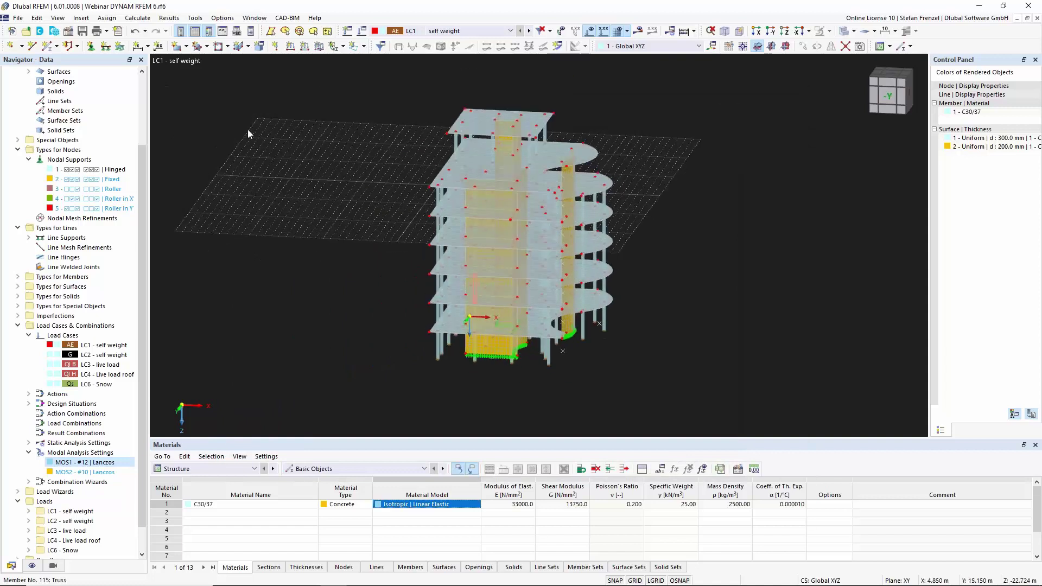
left_click(85, 345)
right_click(87, 346)
left_click(109, 351)
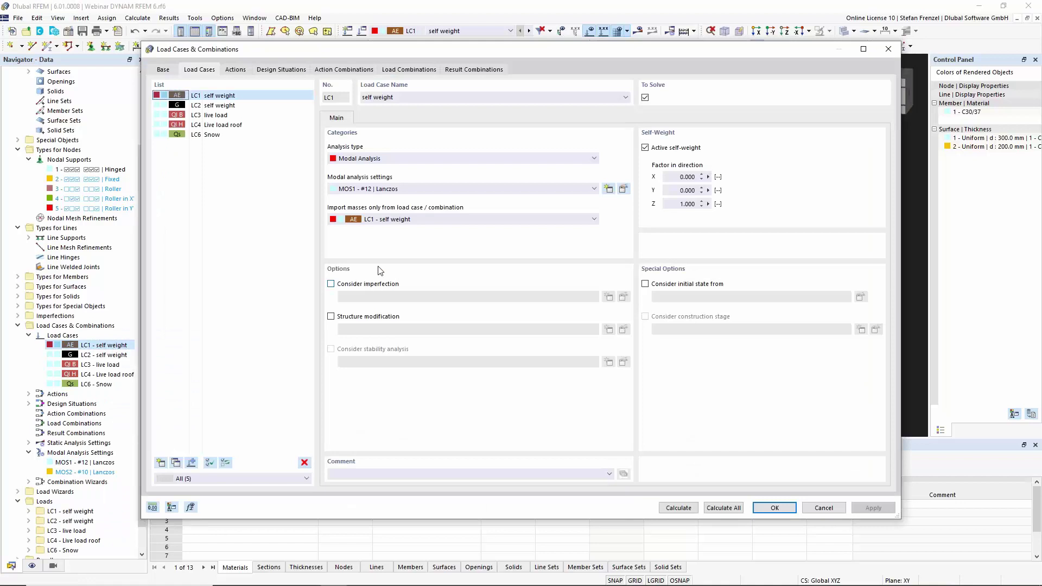
left_click(393, 156)
left_click(394, 167)
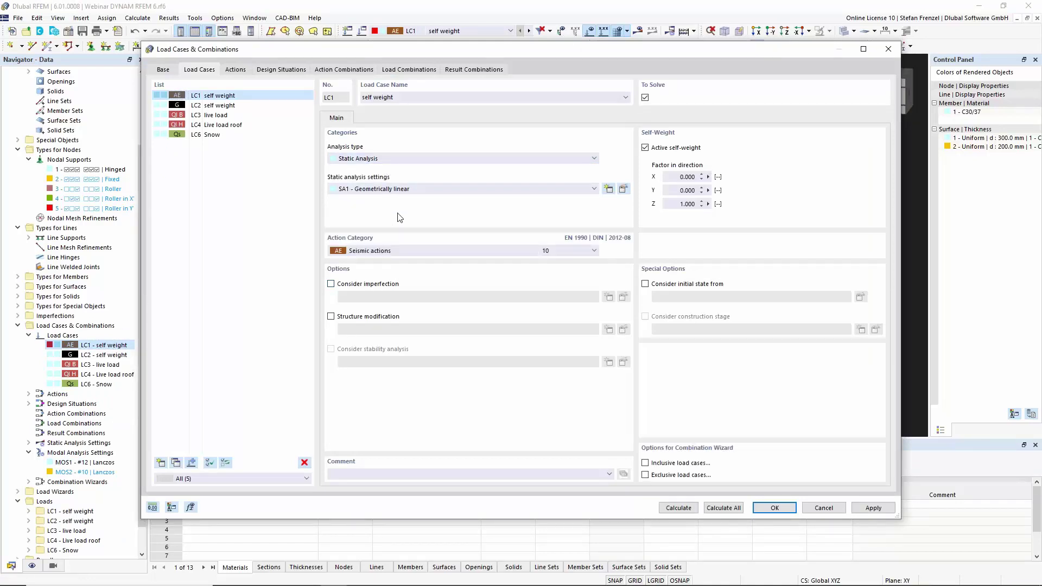
left_click(399, 251)
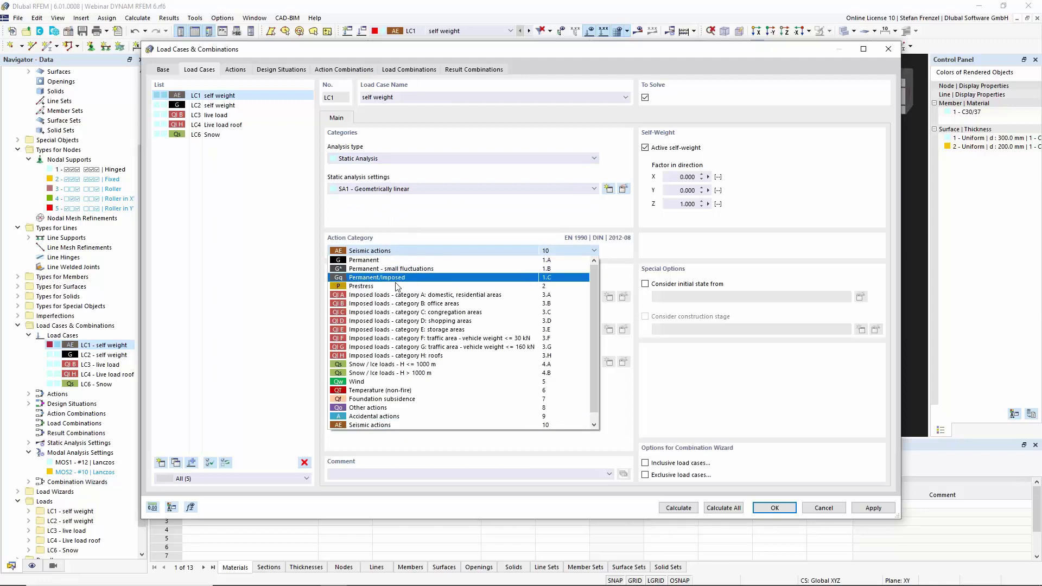
left_click(400, 261)
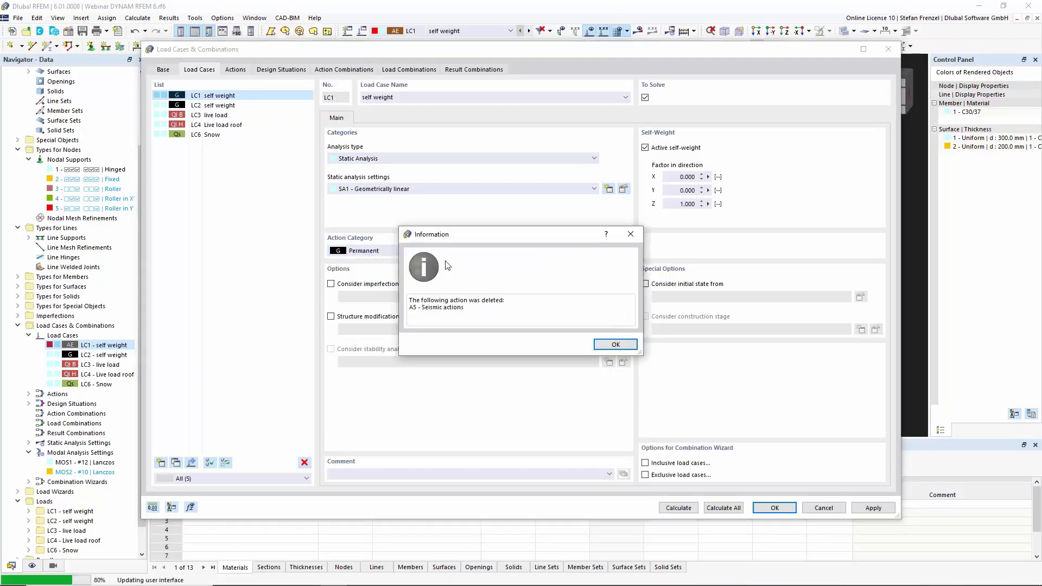
left_click(616, 345)
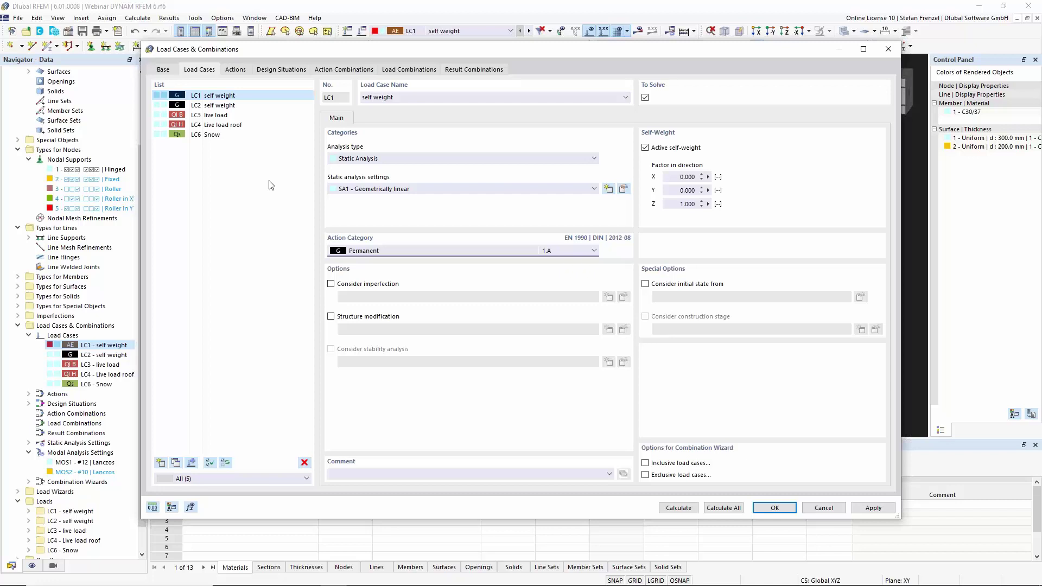
Step: Set design situation DS1 to Seismic/Mass Combination - psi-E,i and check the generated action and load combinations
left_click(288, 70)
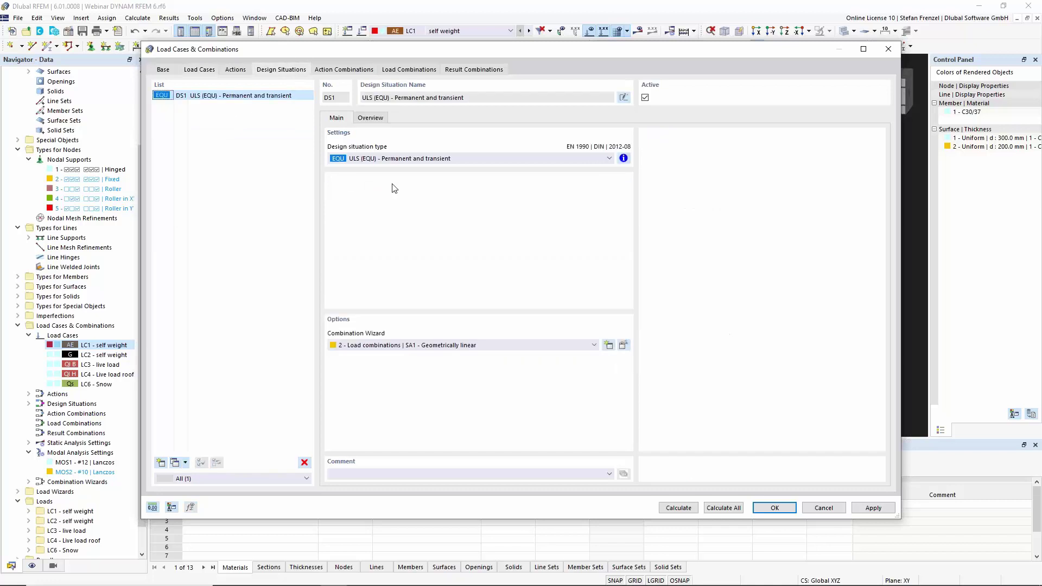
left_click(419, 162)
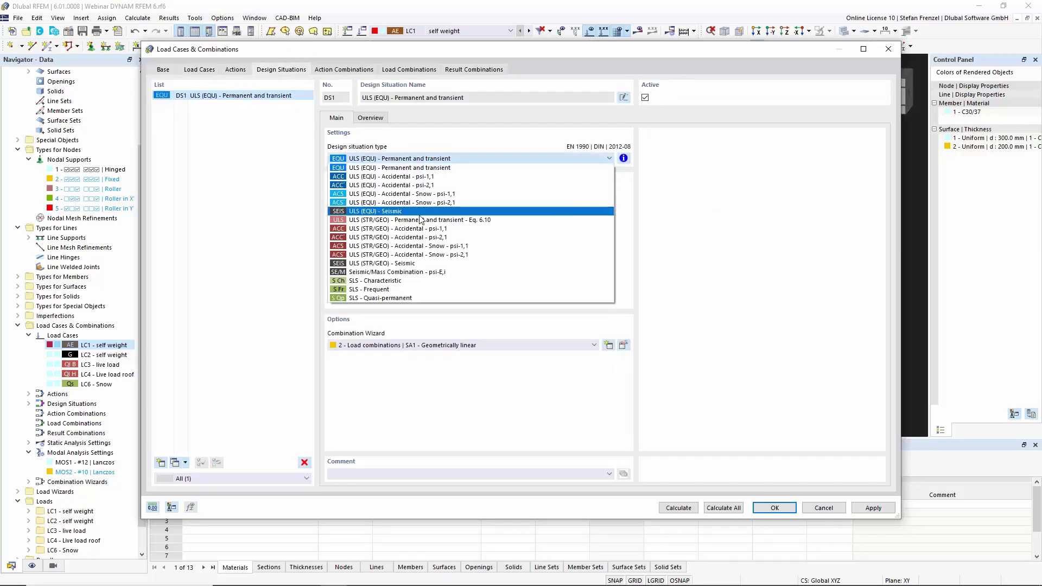
left_click(410, 274)
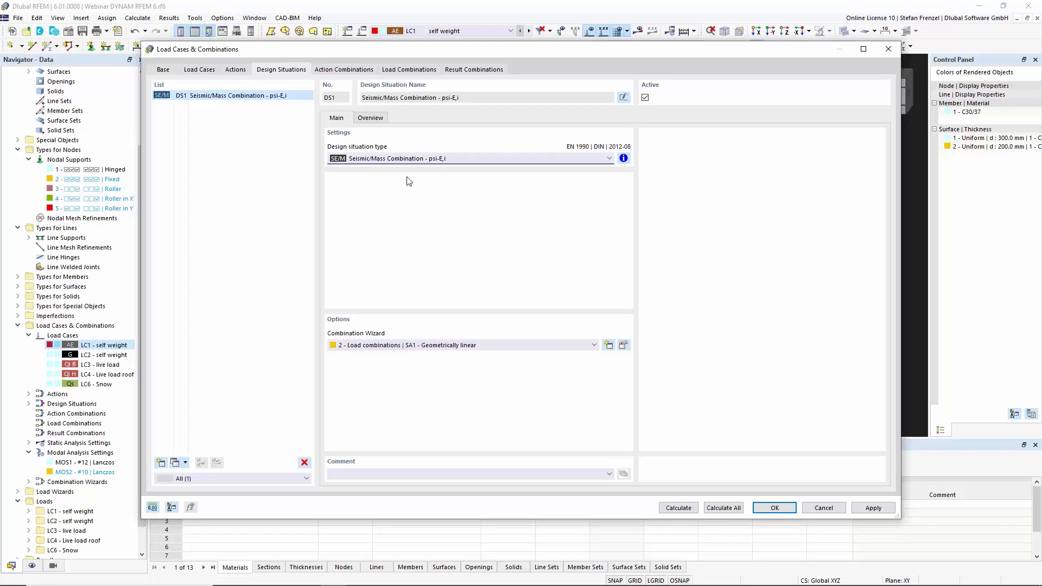
left_click(343, 71)
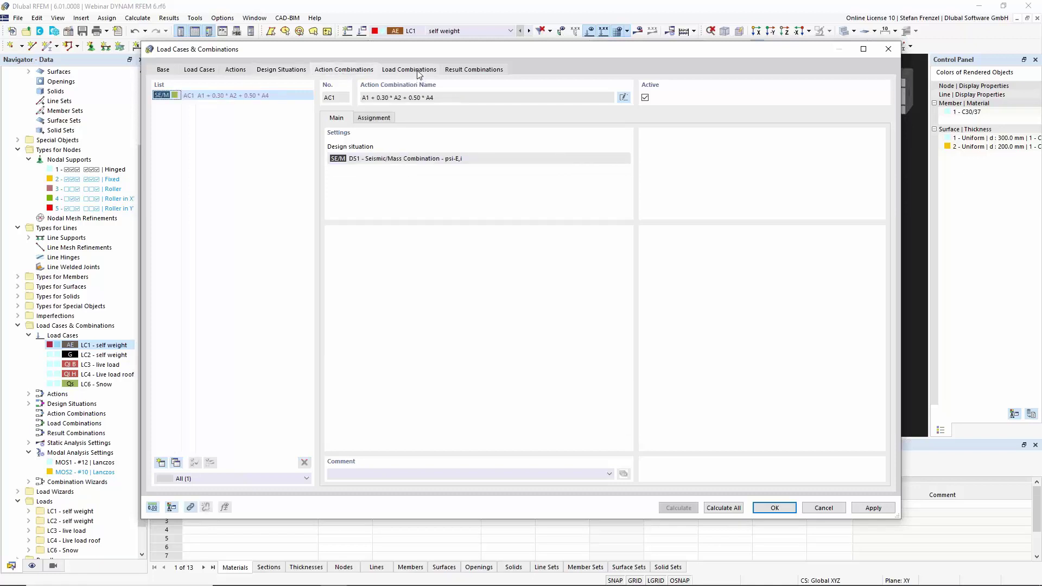
left_click(410, 70)
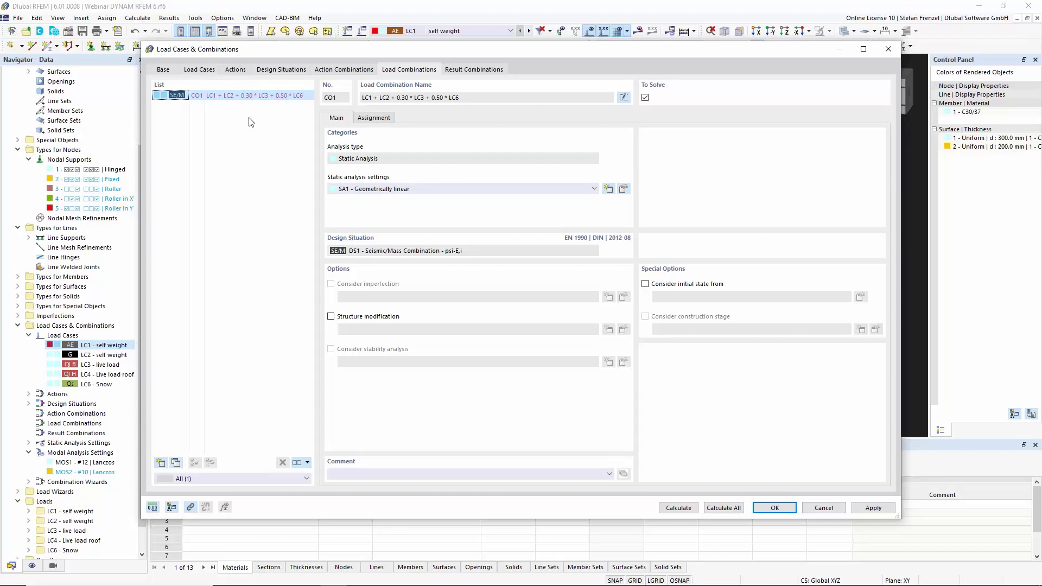
Step: Add a new load case with the analysis type Modal Analysis
left_click(168, 72)
left_click(199, 70)
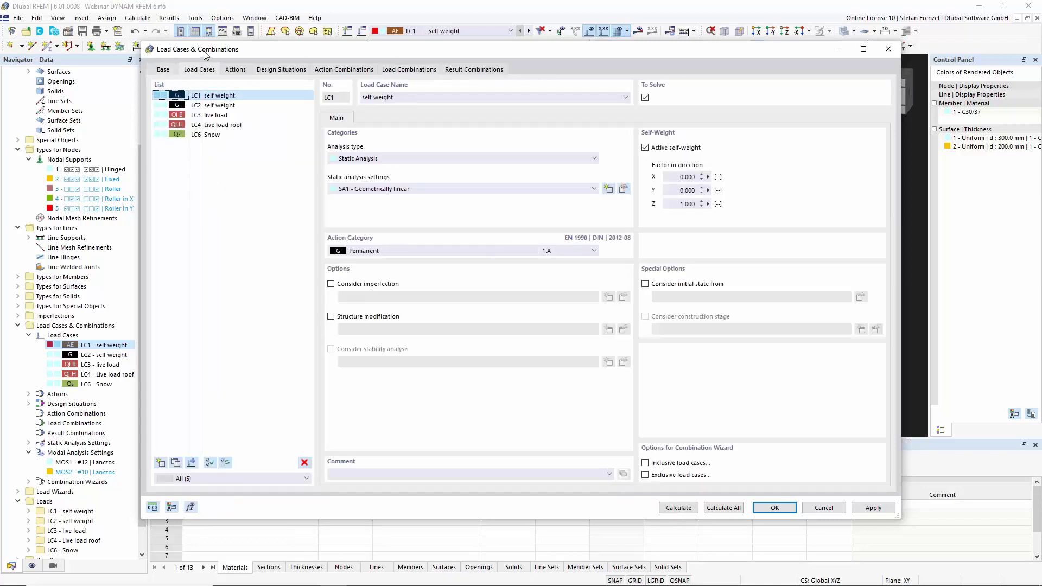
left_click(160, 463)
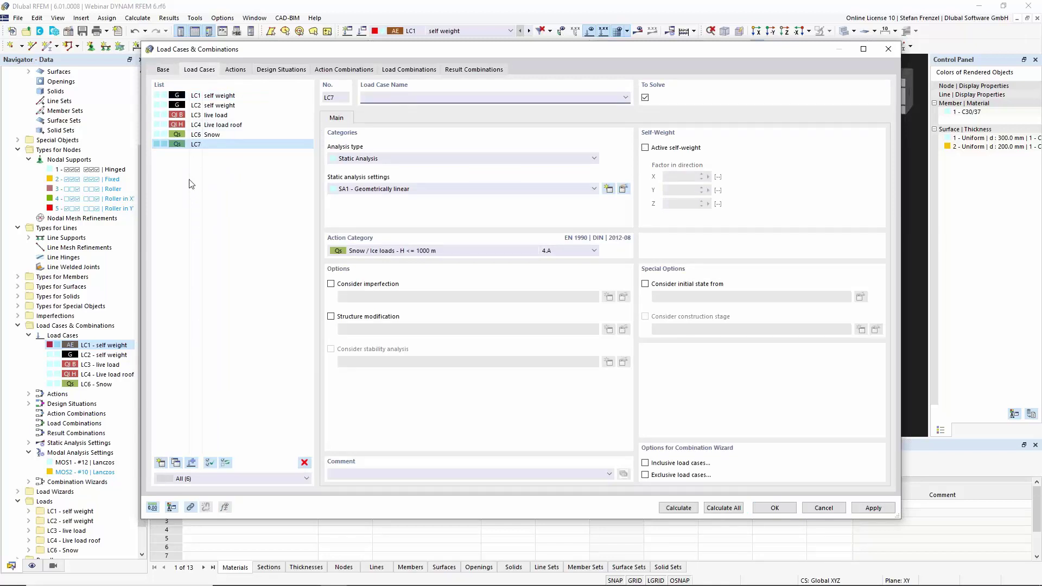
left_click(434, 158)
left_click(423, 172)
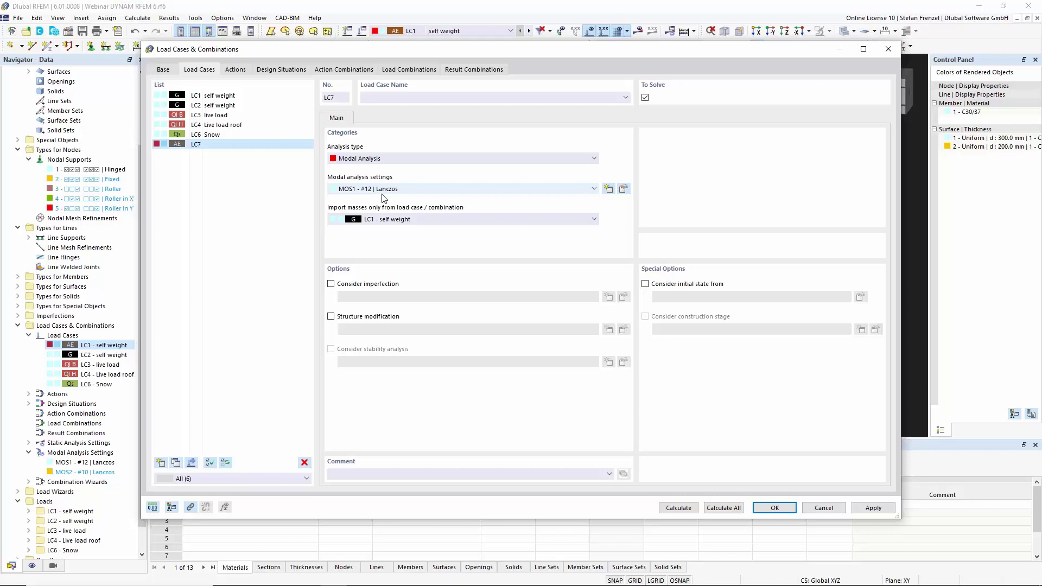
Step: Import the masses for LC7 only from load combination CO1 and accept the load cases and combinations
left_click(430, 219)
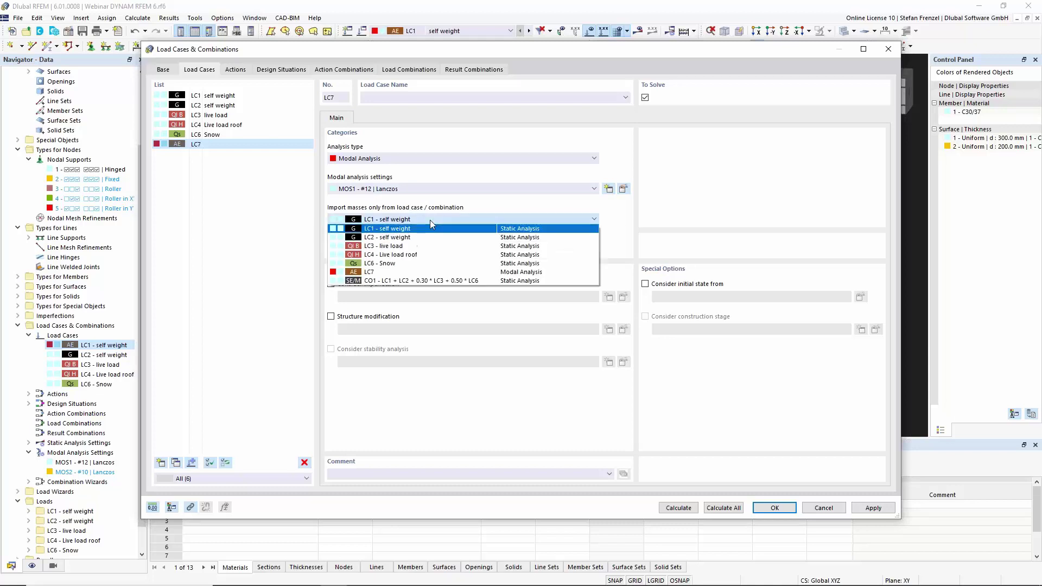
left_click(420, 281)
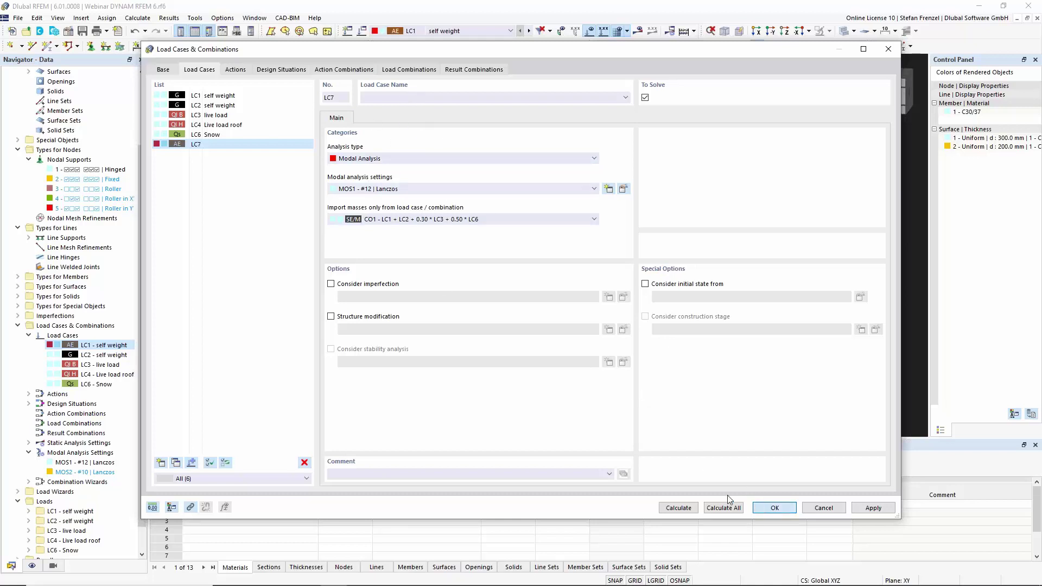
left_click(774, 507)
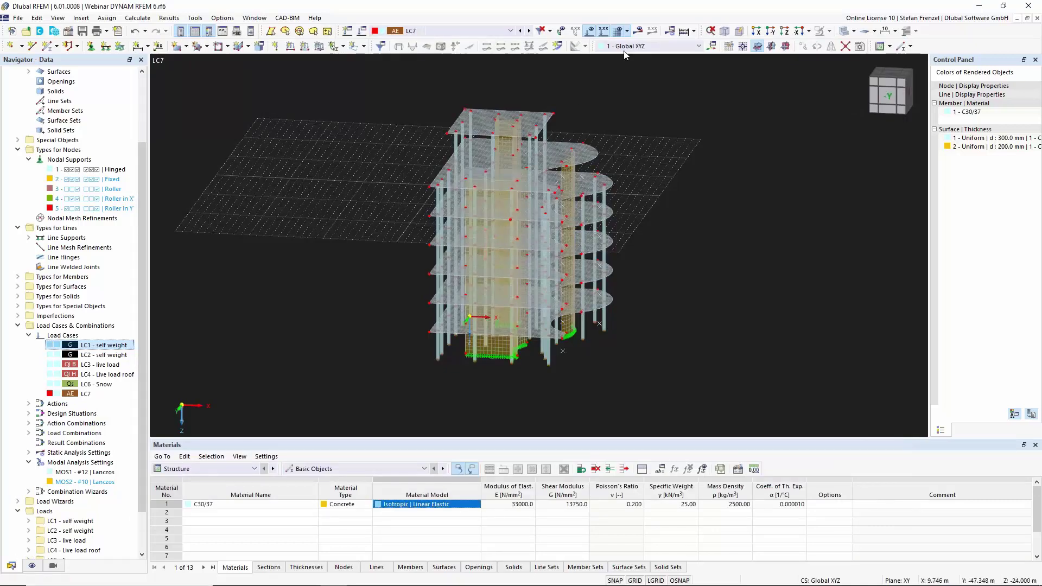
Step: Calculate LC7 and display the mode shape on the building with the masses hidden
left_click(685, 32)
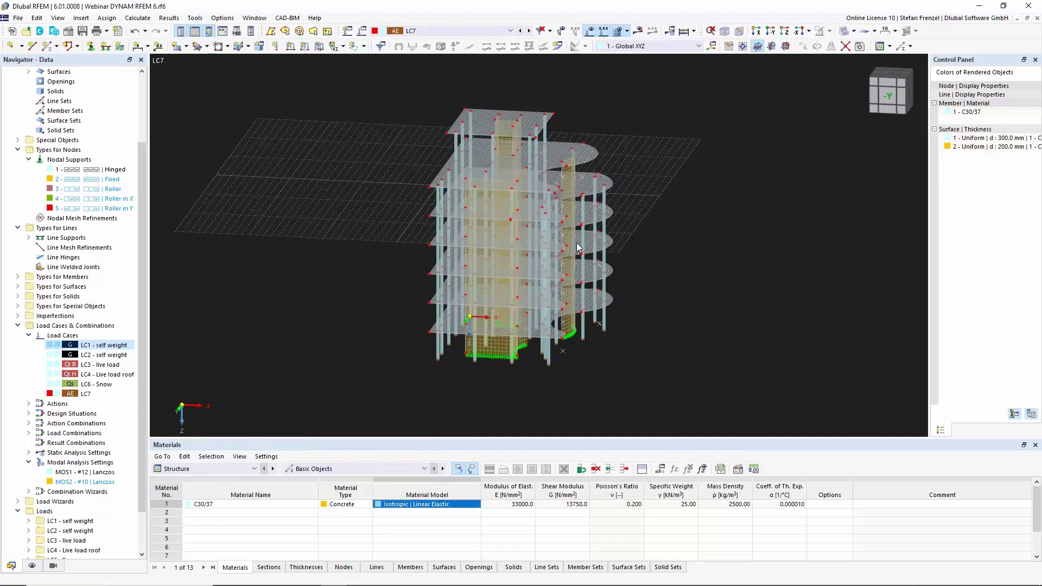
left_click(17, 191)
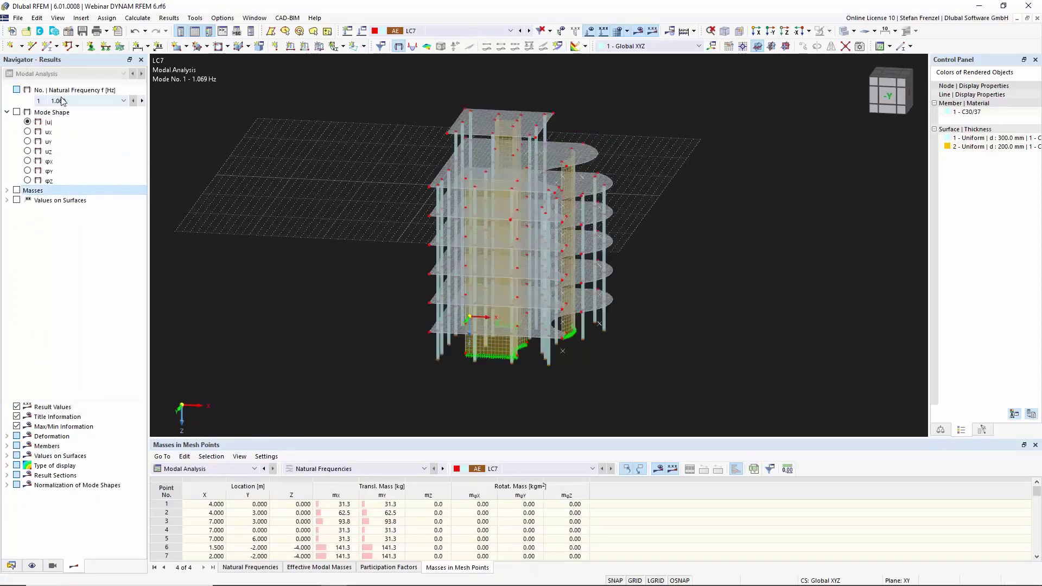
left_click(17, 112)
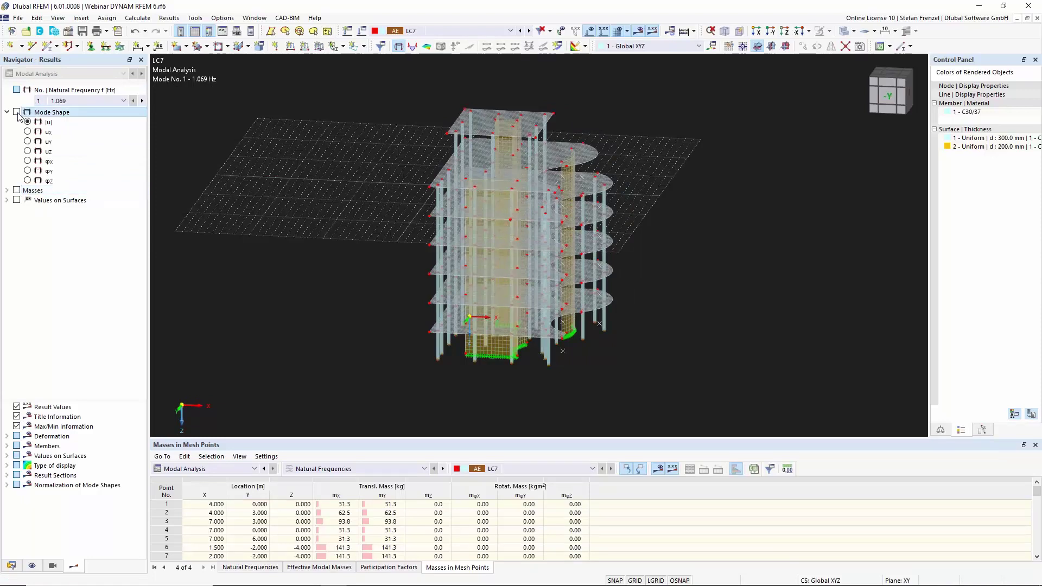
scroll(382, 163, "up", 3)
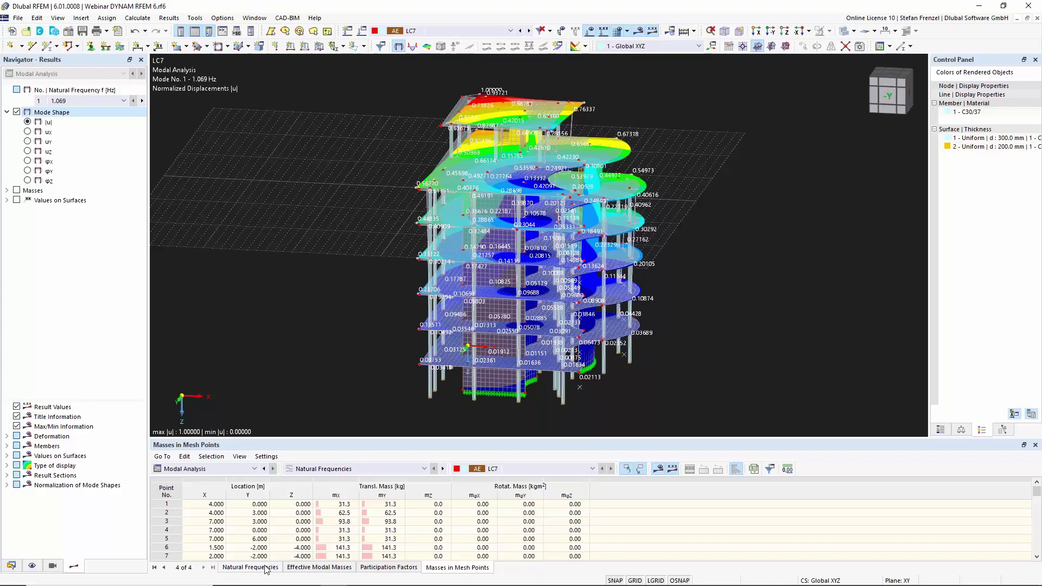
Step: Examine the effective modal masses of LC7 in an enlarged results table, including the summed translational mass factor in X
left_click(314, 568)
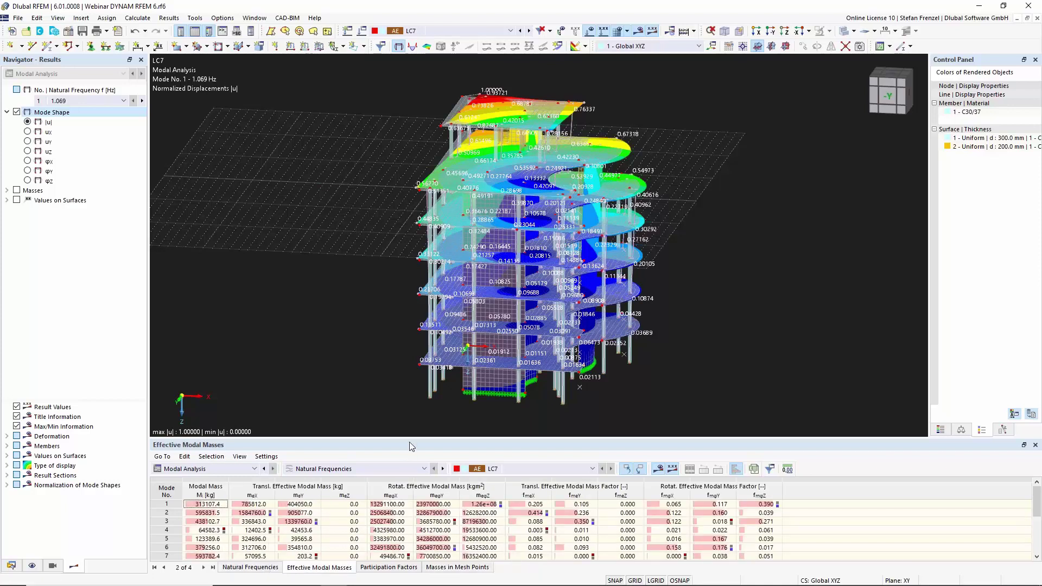
left_click_drag(411, 439, 424, 316)
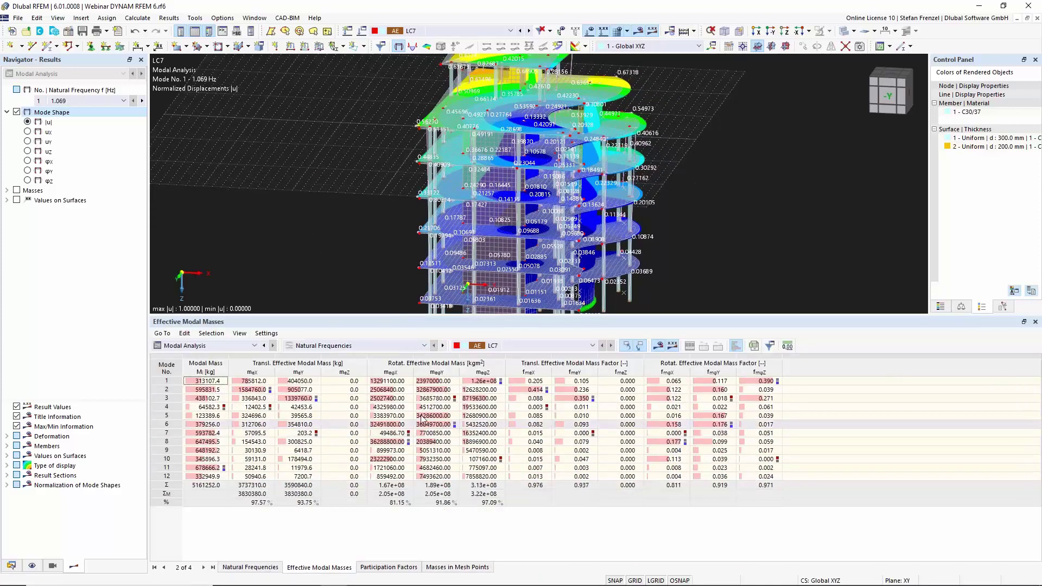
left_click(233, 346)
left_click(234, 348)
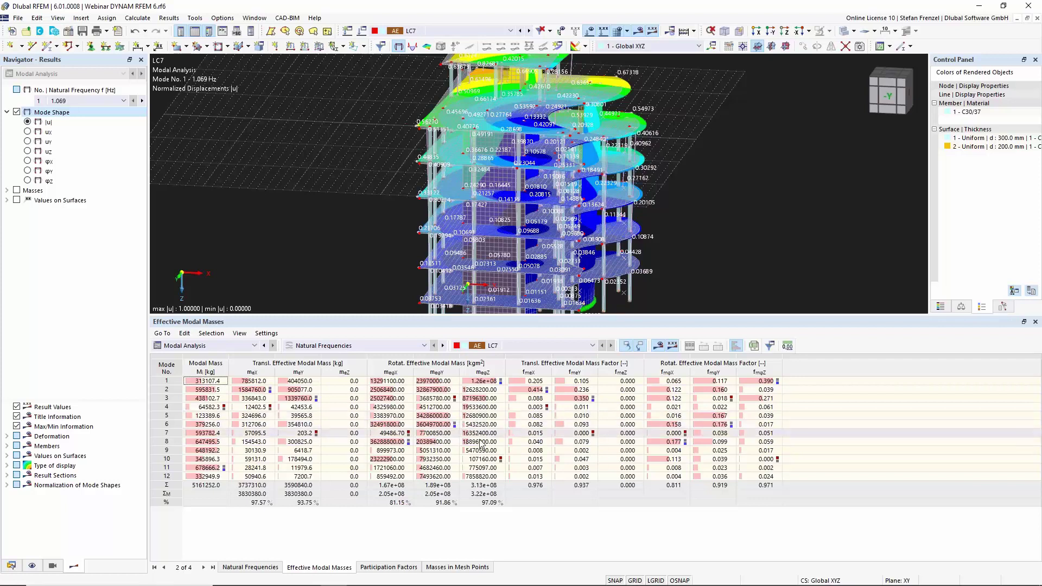
left_click(526, 486)
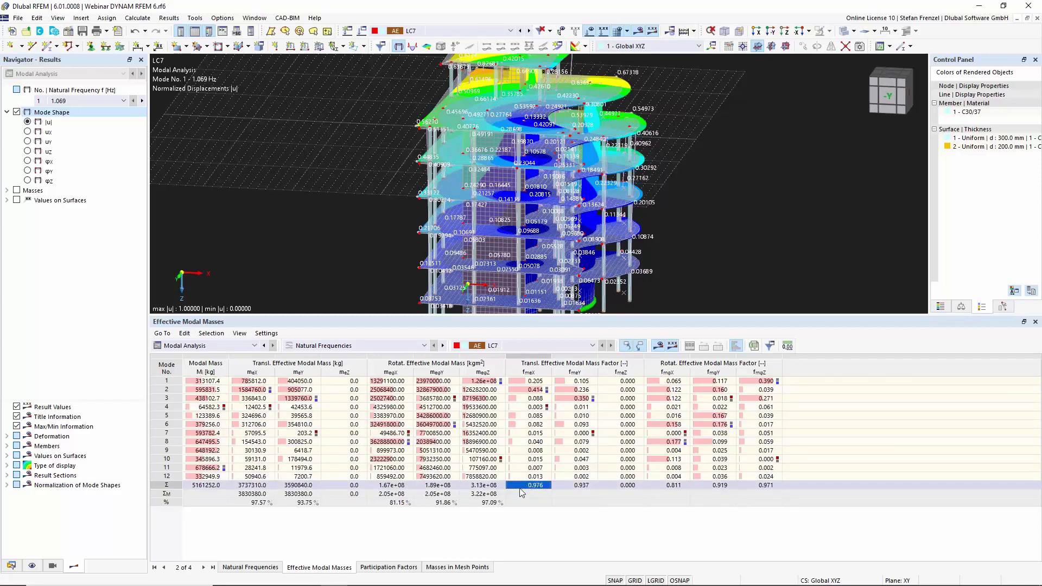
Step: Check the summed translational mass factor in Y for LC7 and reduce the height of the results table
left_click(573, 486)
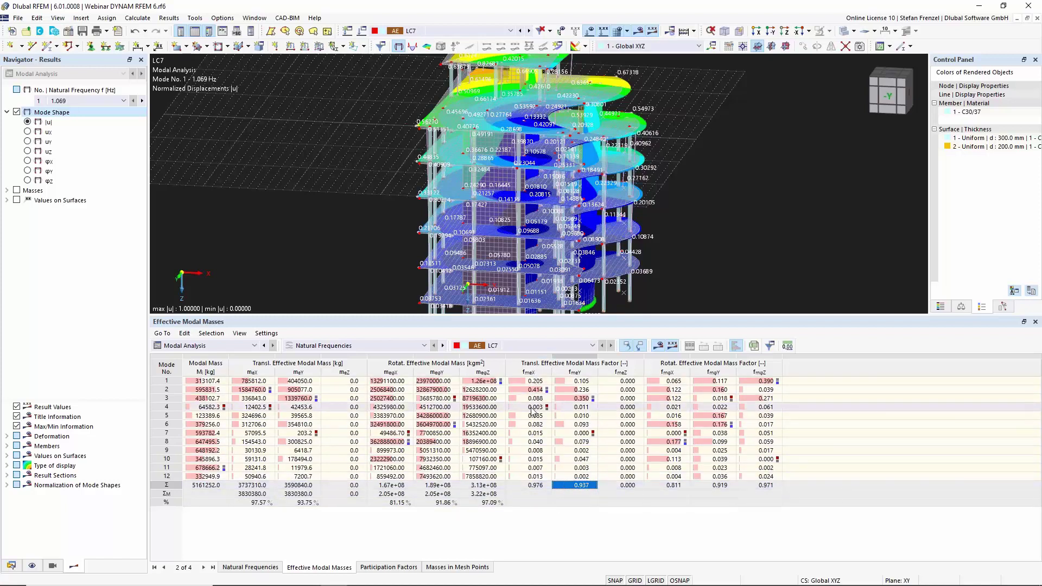
left_click_drag(521, 343, 521, 408)
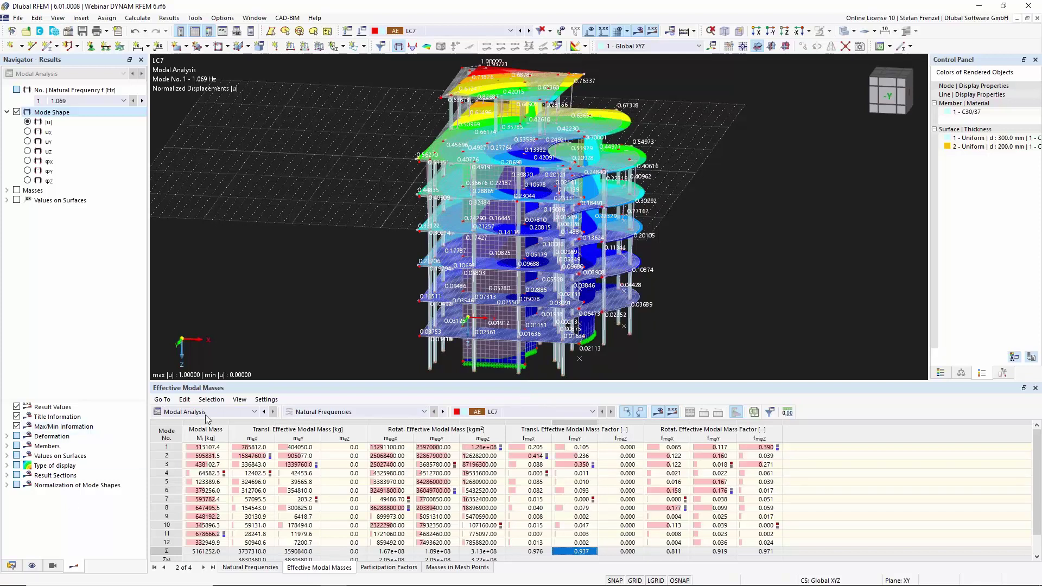
Step: Open the model's base data and review the activated dynamic analysis add-ons
left_click(11, 566)
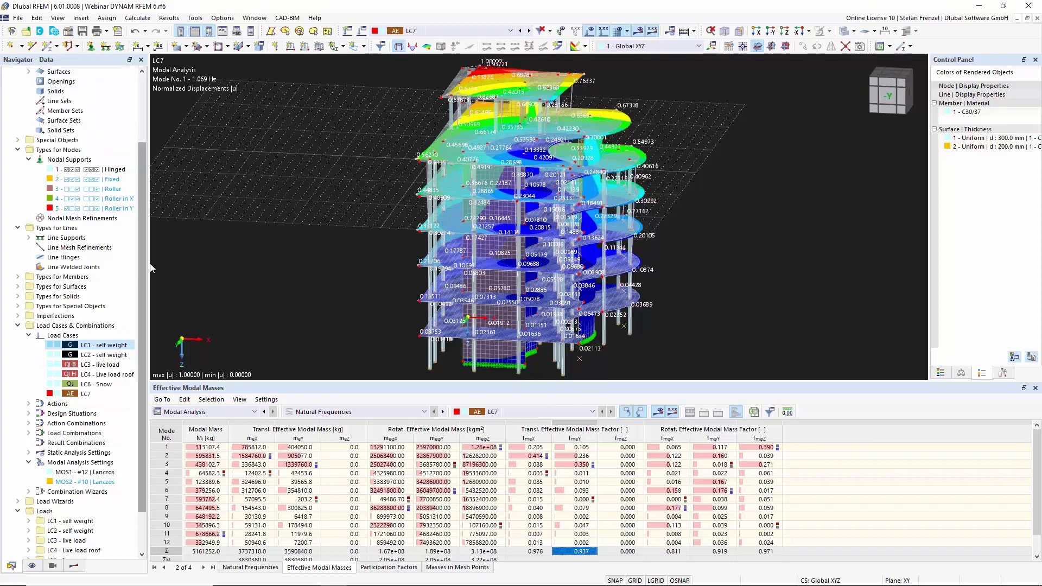
scroll(139, 240, "up", 3)
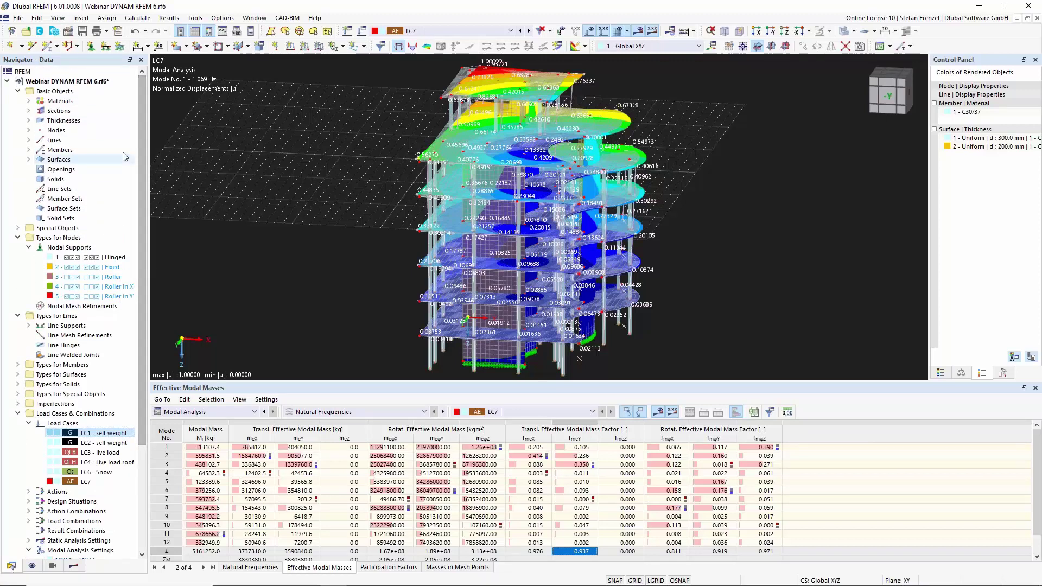
right_click(81, 82)
left_click(96, 94)
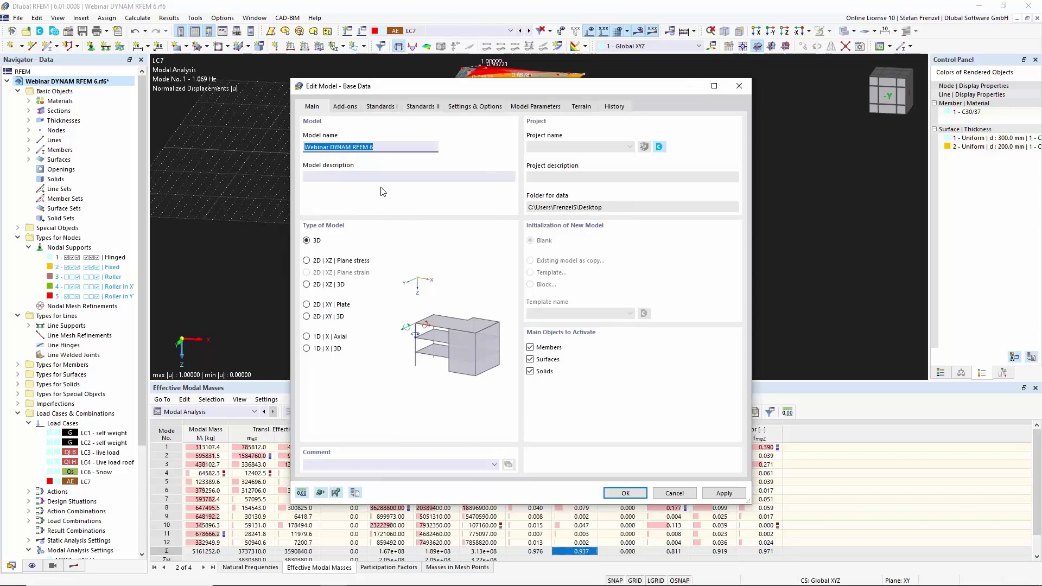
left_click(345, 106)
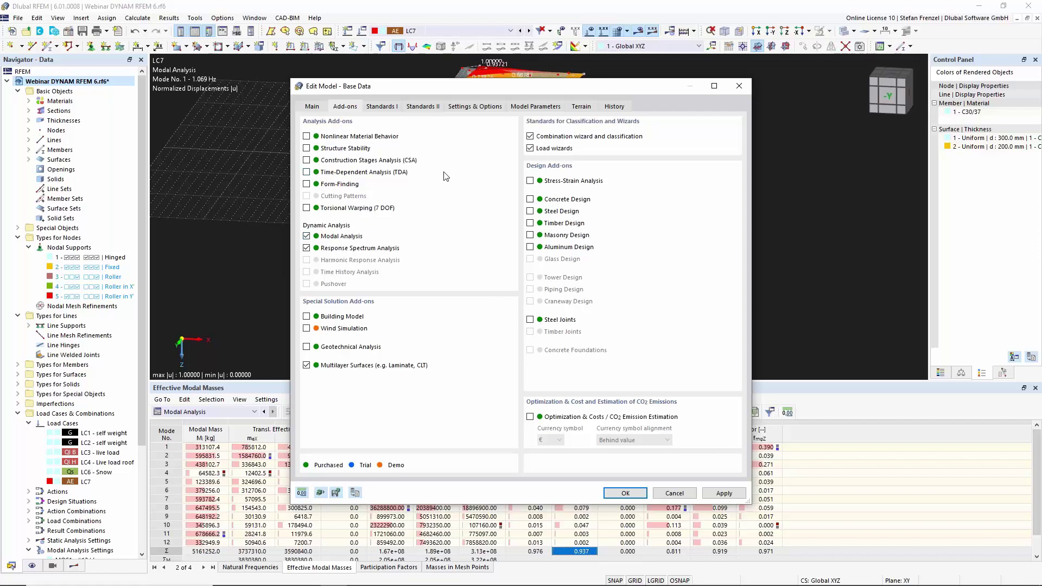
Step: Review the available dynamic design standards and the EN 1998 national annexes, including with the edition filter toggled, and close the base data without applying changes
left_click(427, 106)
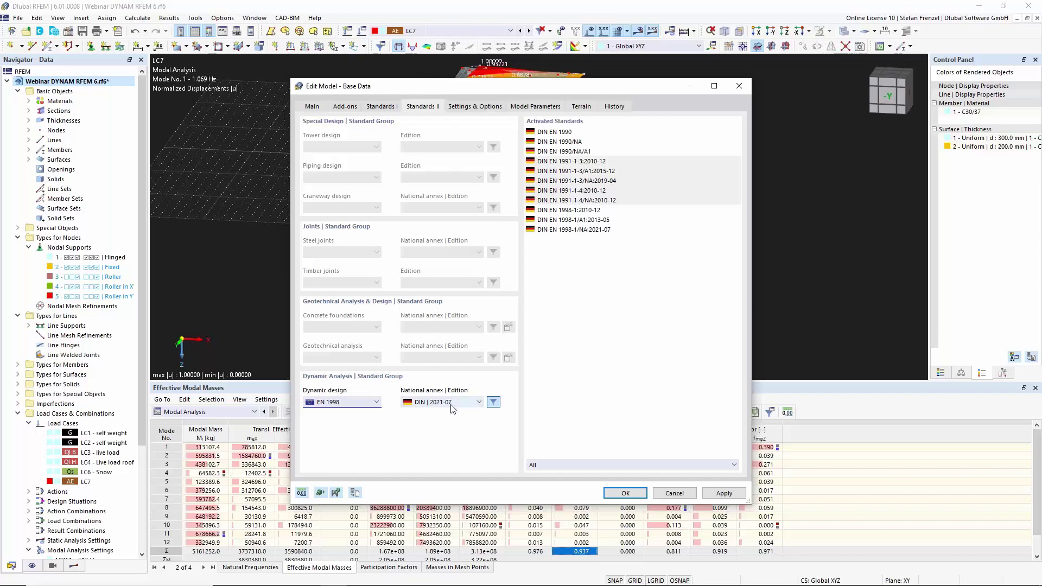
left_click(375, 406)
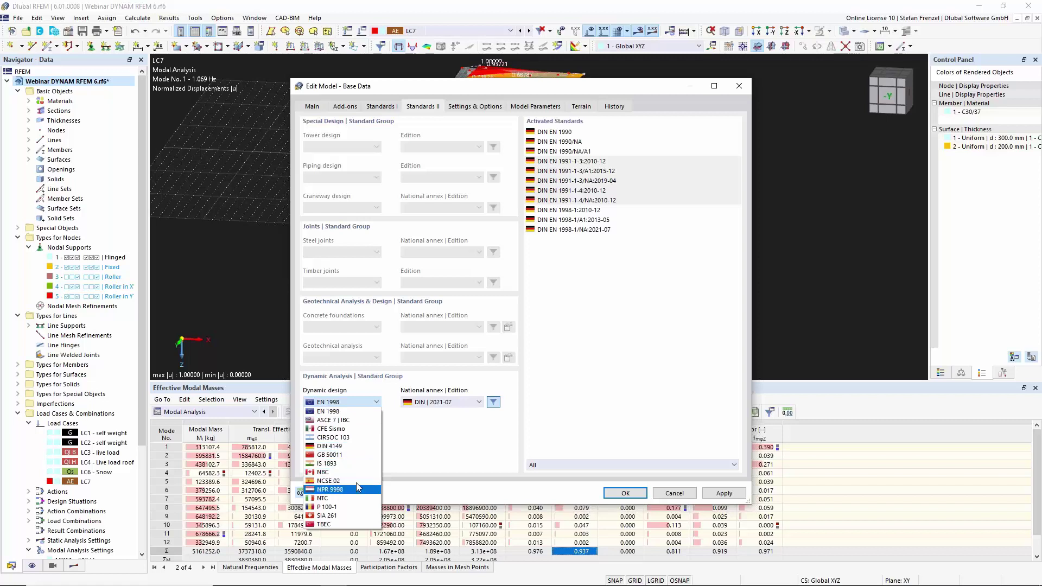
left_click(373, 403)
left_click(460, 402)
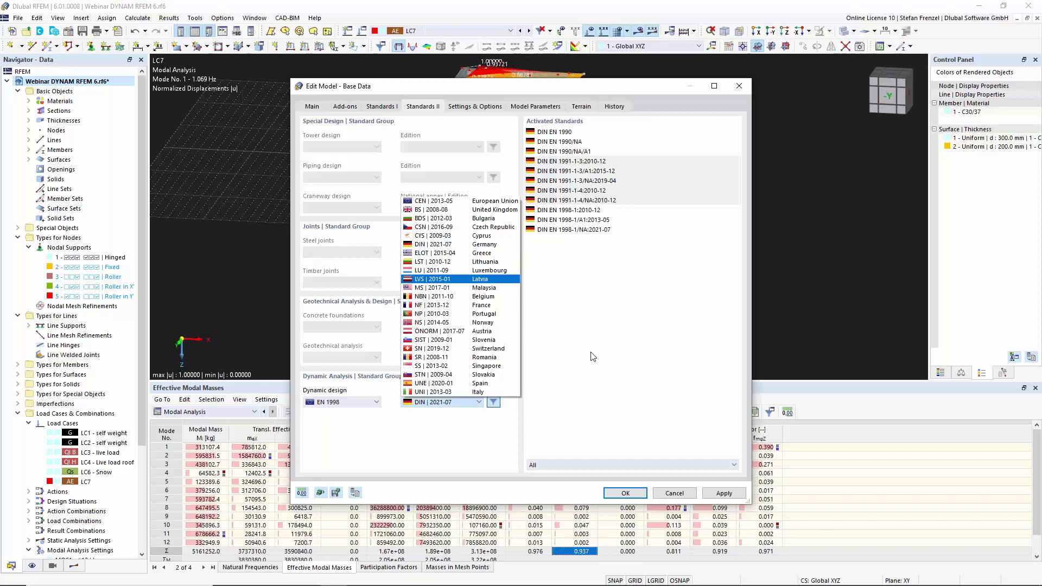
left_click(650, 382)
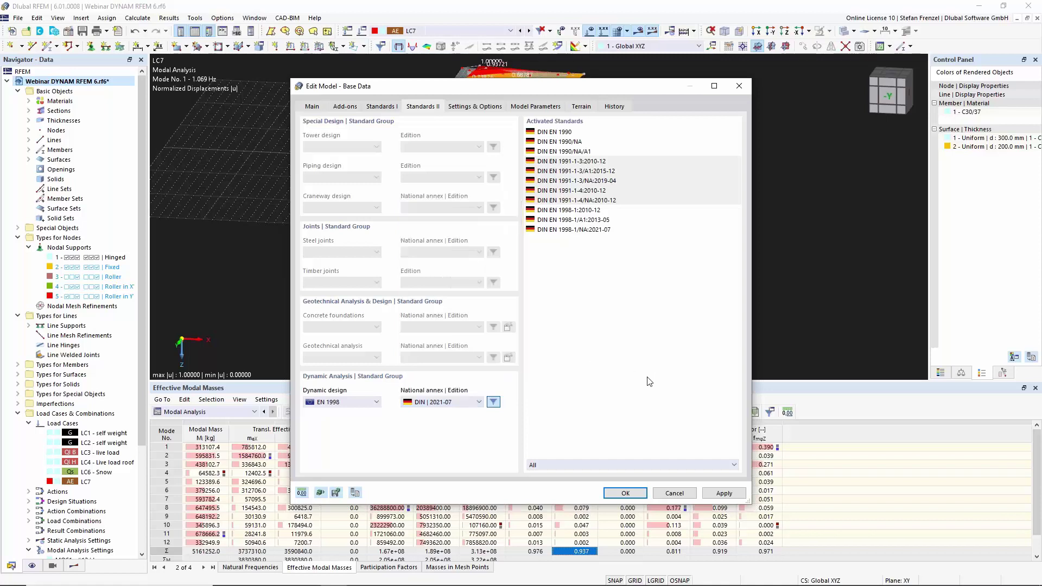
left_click(495, 408)
left_click(480, 402)
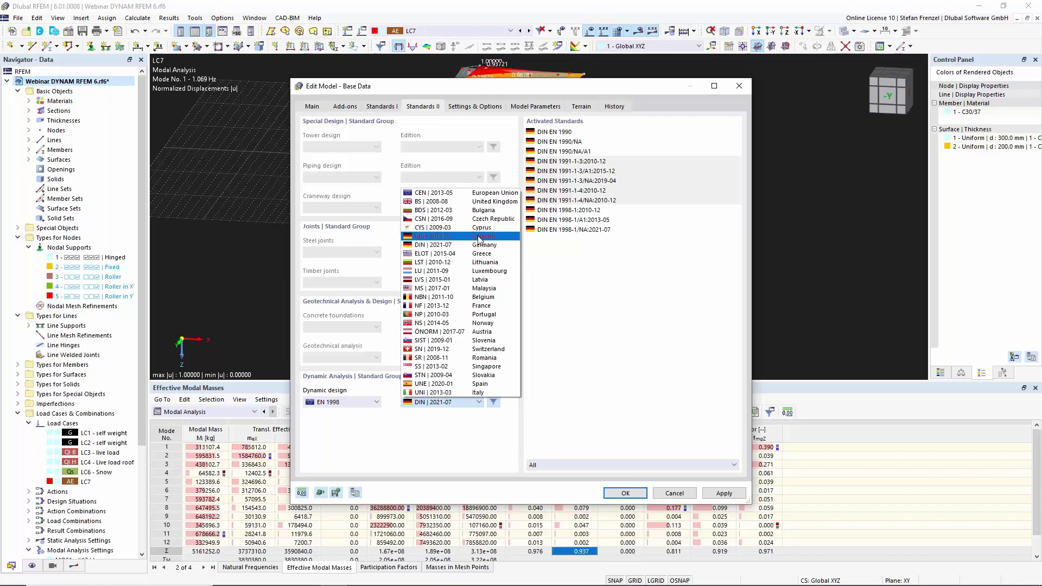
left_click(691, 493)
left_click(690, 493)
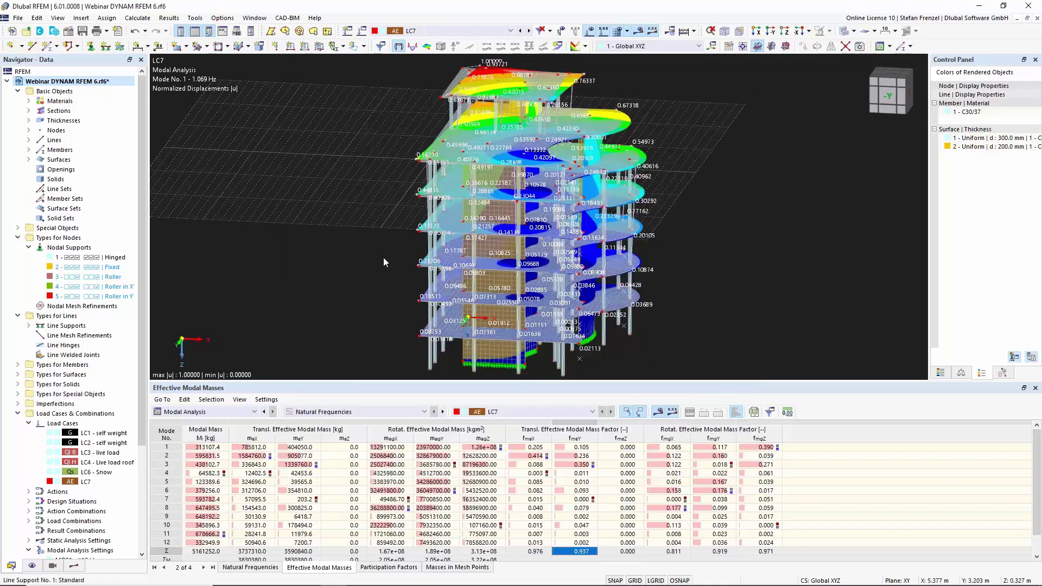
Step: Reopen the base data, recheck the add-ons and the EN 1998 dynamic design standard with the DIN annex, and accept it
right_click(81, 83)
left_click(112, 93)
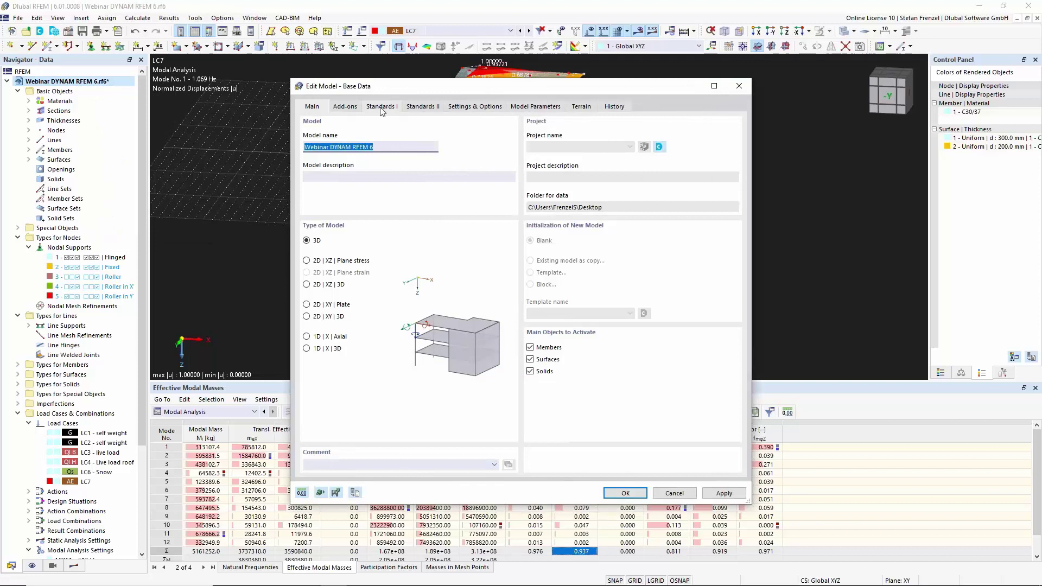
left_click(351, 106)
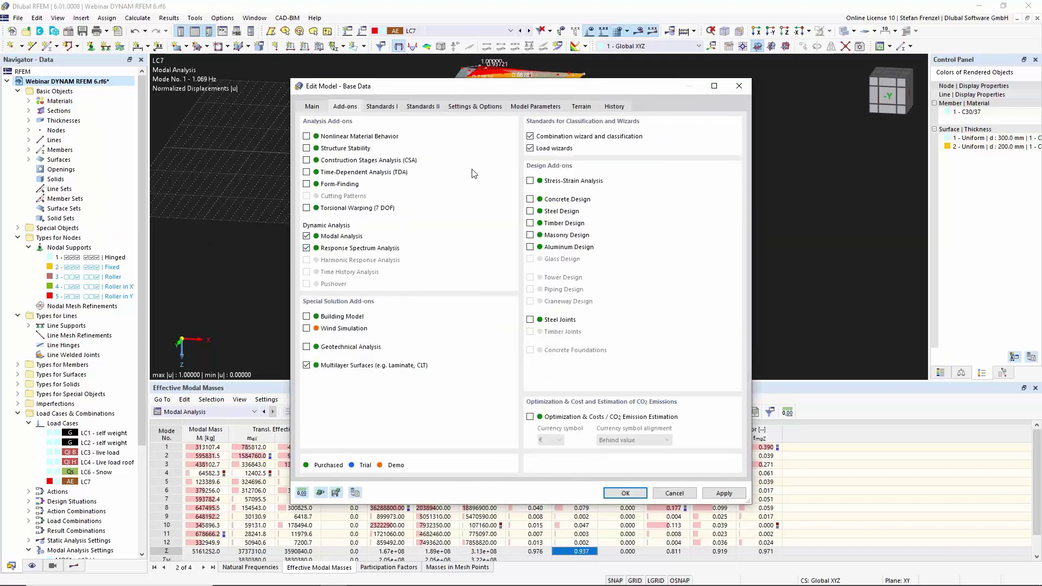
left_click(414, 106)
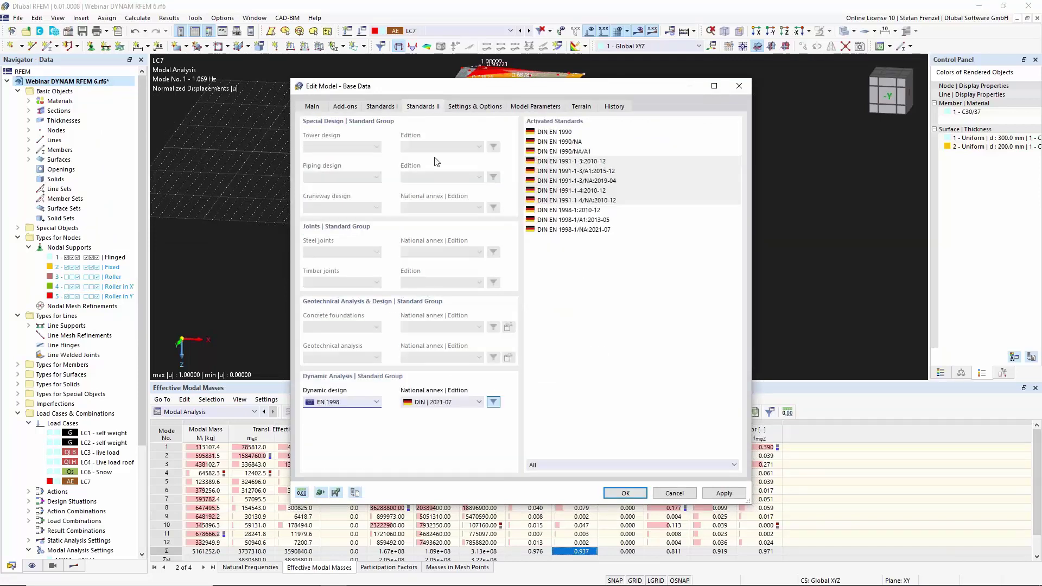
left_click(626, 492)
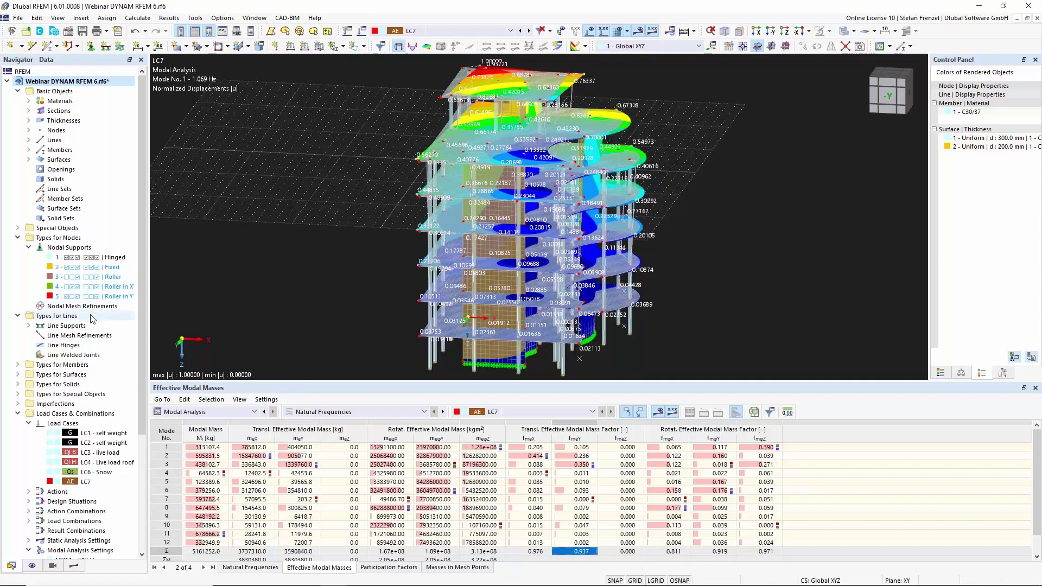
Step: Expand the model's Dynamic Loads to show the response spectra and accelerograms
scroll(86, 327, "down", 2)
scroll(86, 326, "down", 3)
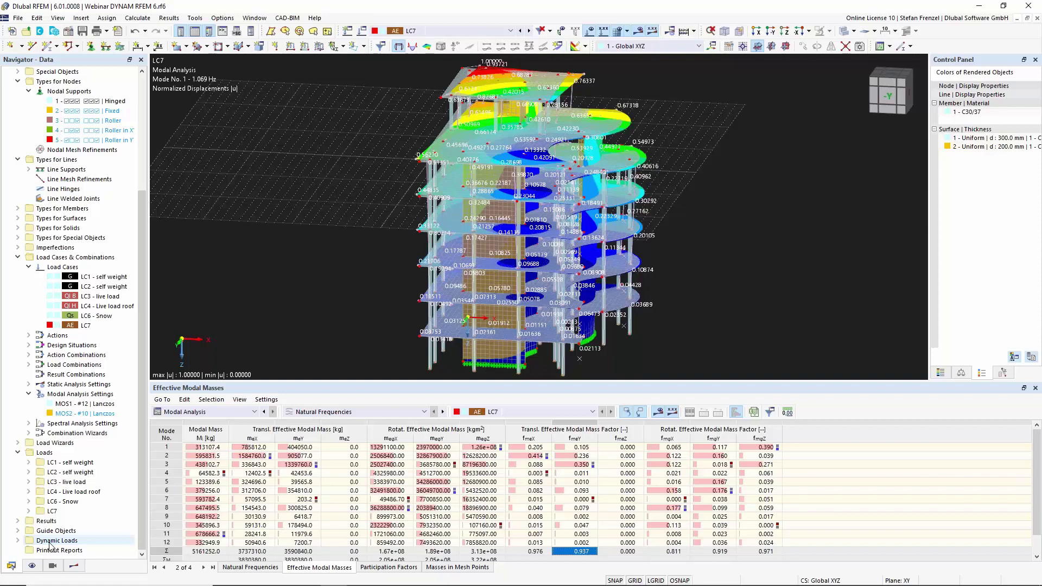
left_click(18, 540)
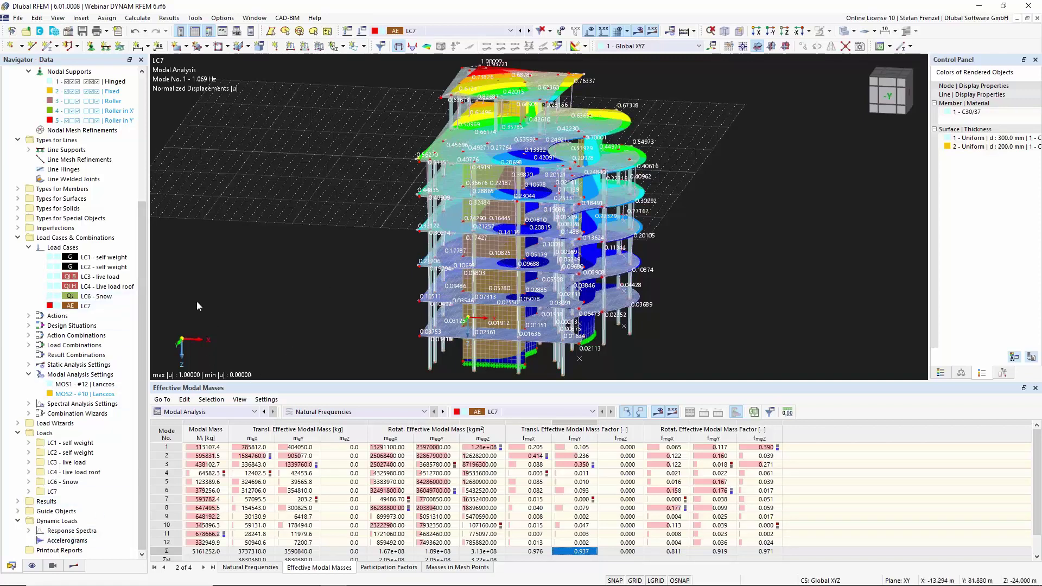
Step: Add load case LC8 with the analysis type Response Spectrum Analysis, importing the modal analysis from LC7
right_click(71, 251)
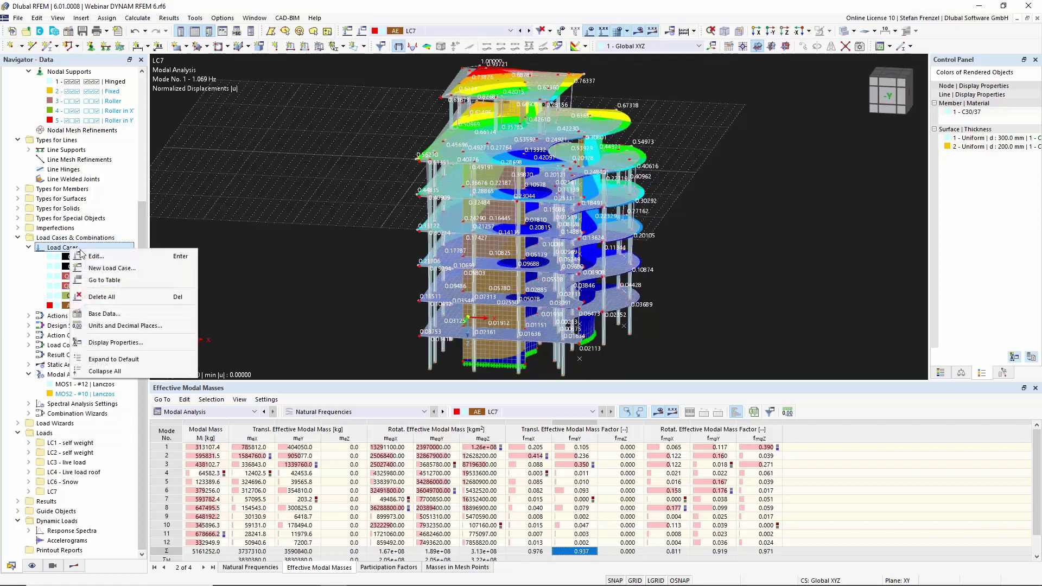
left_click(109, 257)
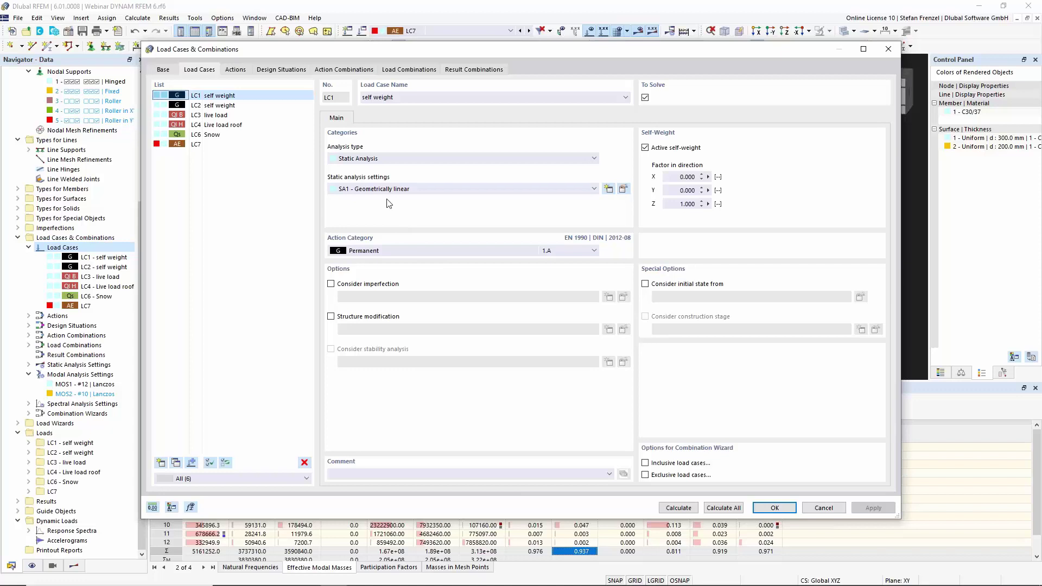
left_click(161, 463)
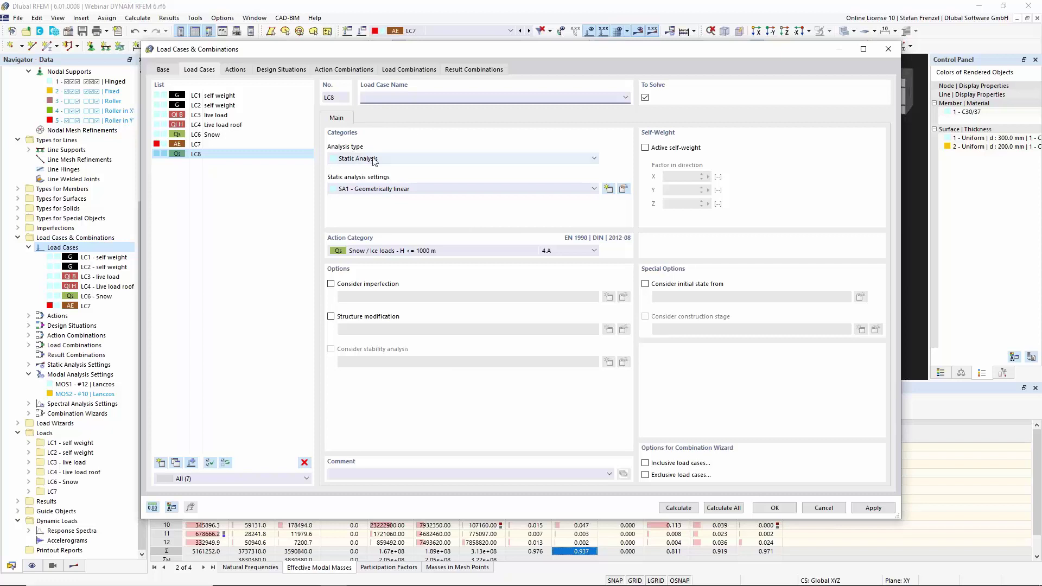
left_click(425, 158)
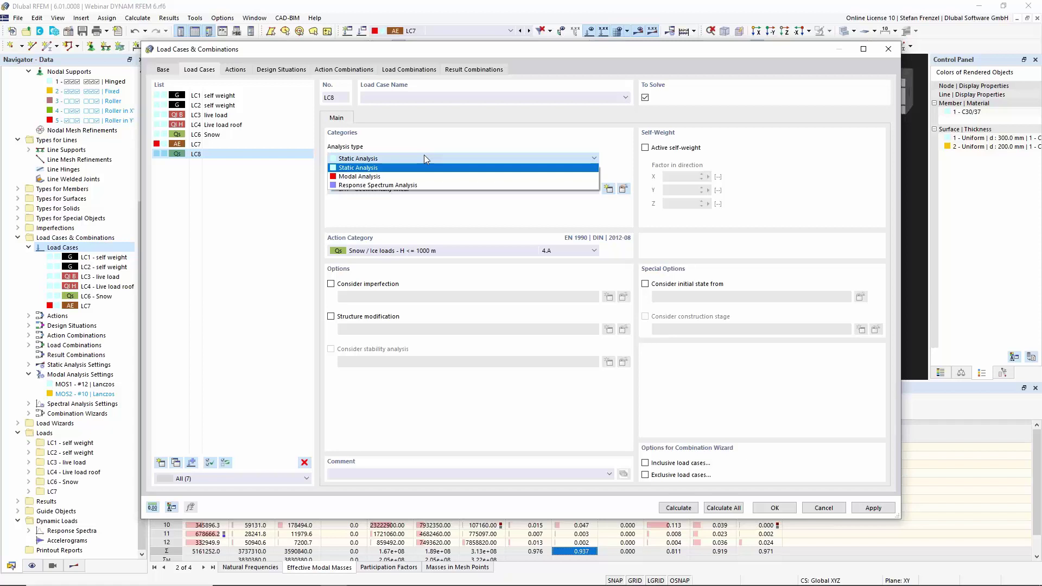
left_click(416, 185)
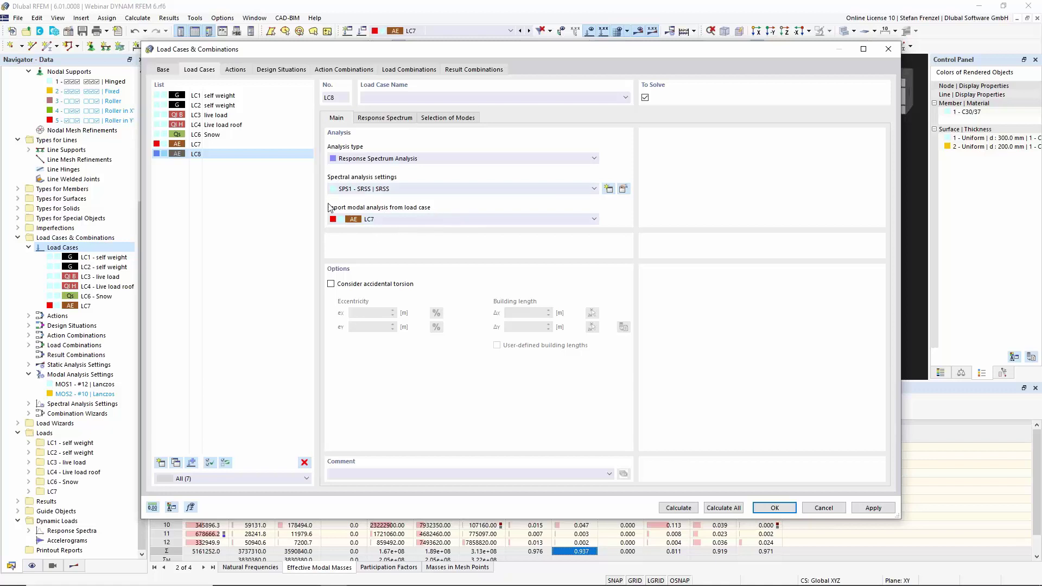
left_click(423, 218)
left_click(422, 219)
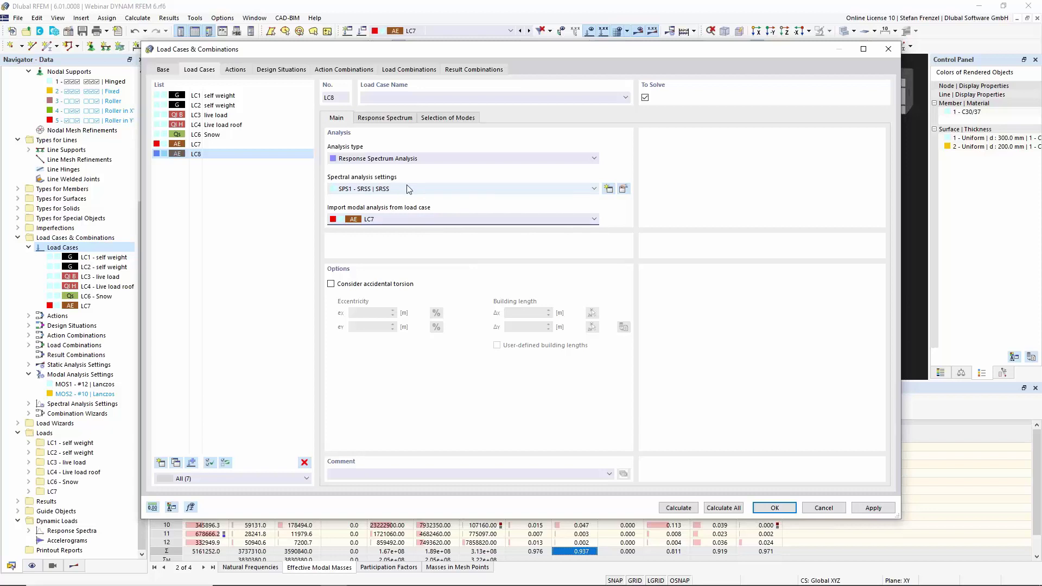
Step: Open the spectral analysis settings of LC8 for editing and review the combination rules for periodic responses, keeping SRSS
left_click(623, 190)
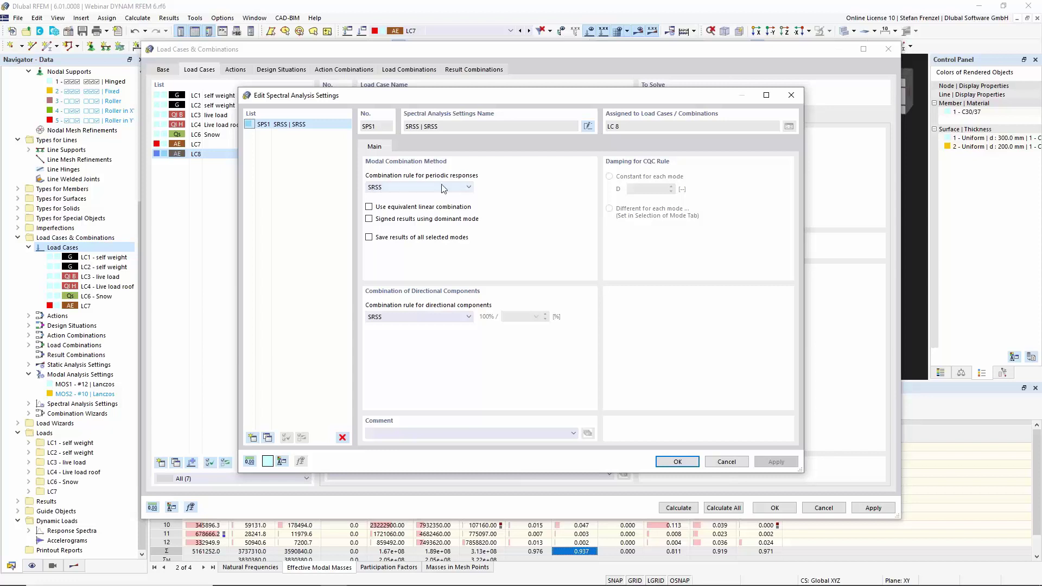
left_click(463, 188)
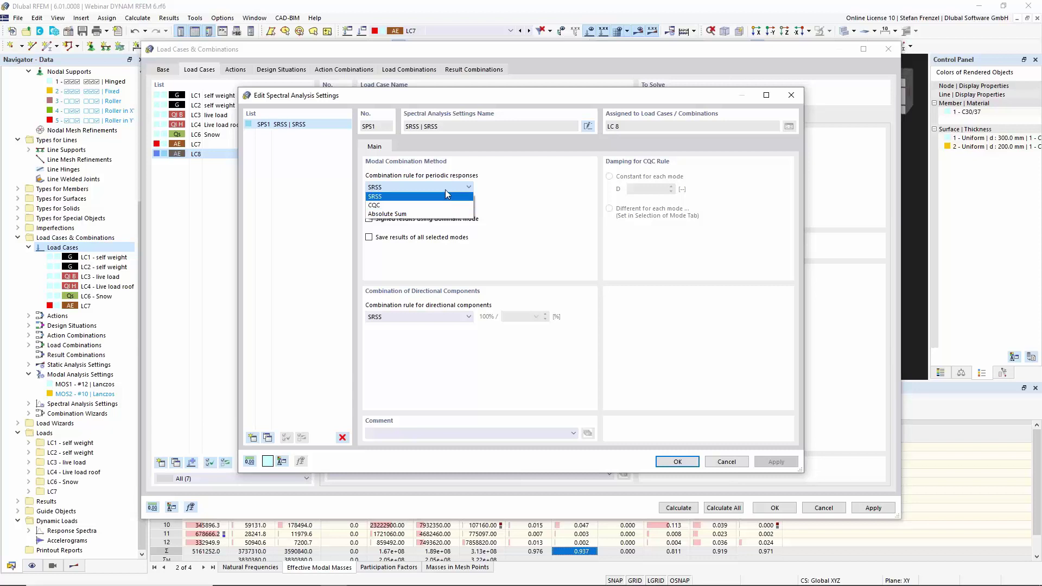
left_click(444, 197)
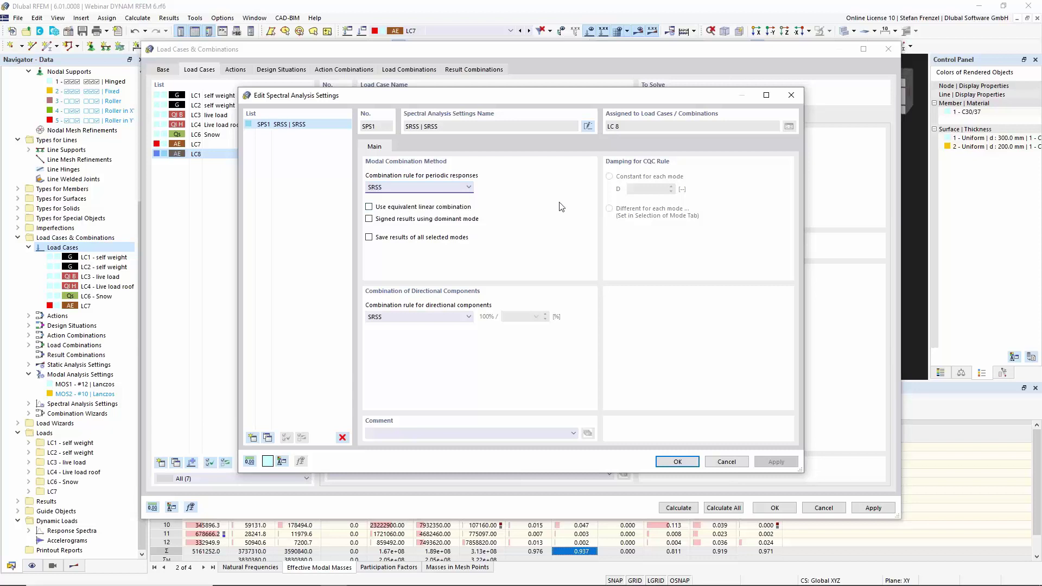
Step: Try the CQC combination rule for periodic responses to view its damping options, and return to SRSS
left_click(471, 187)
left_click(434, 212)
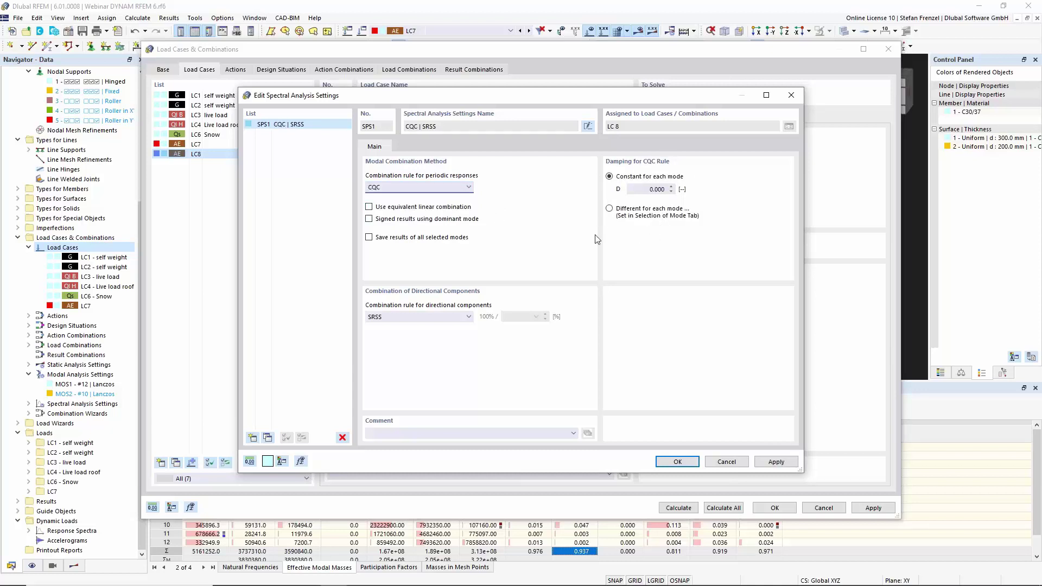
left_click(468, 189)
left_click(463, 198)
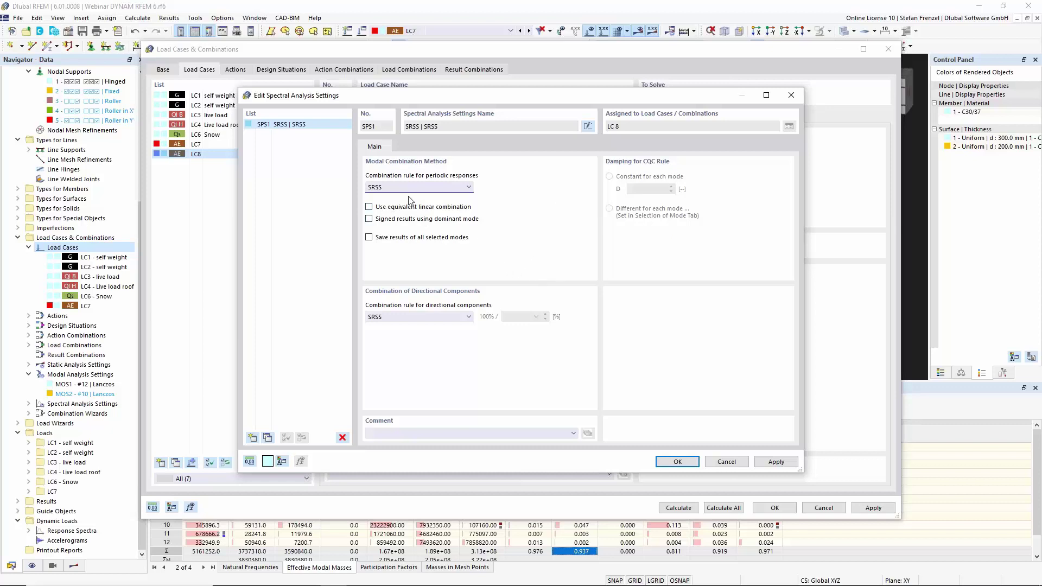
Step: Enable the equivalent linear combination and saving of all selected modes' results, combine directional components by Scaled Sum at 30%, and accept the settings
left_click(375, 208)
left_click(370, 237)
left_click(457, 317)
left_click(460, 332)
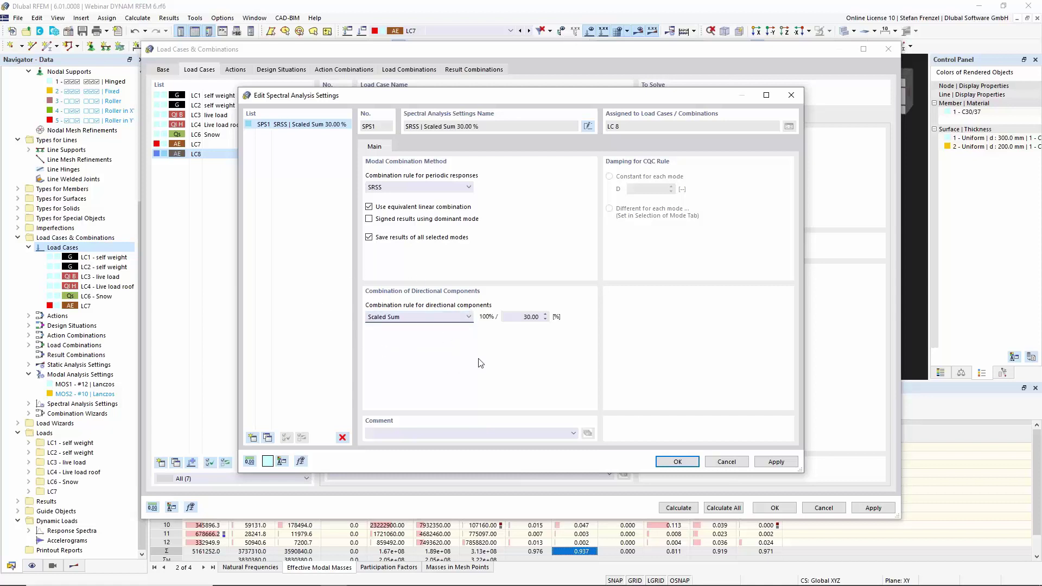
left_click(519, 318)
left_click(671, 471)
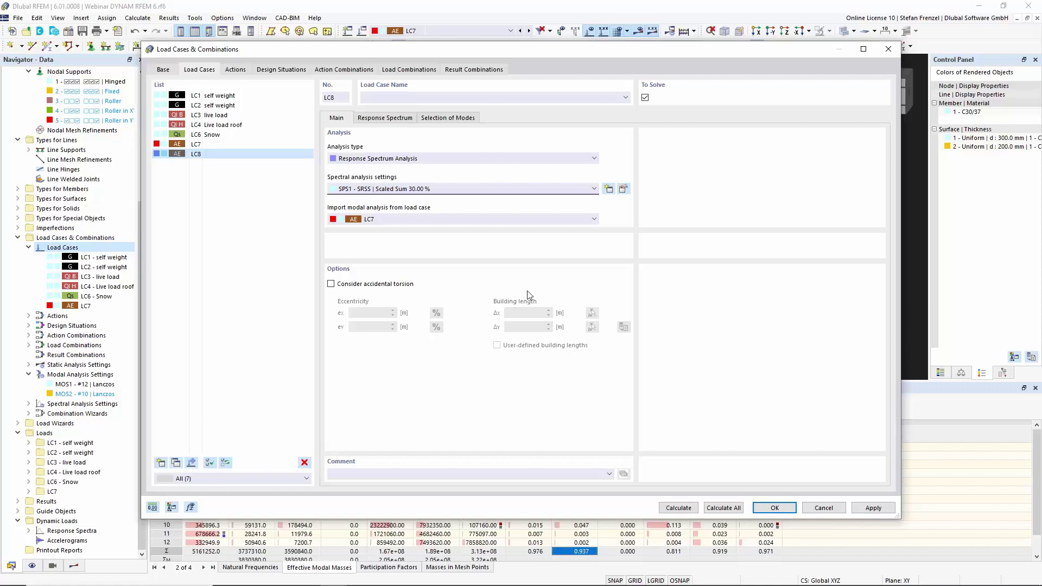
Step: Switch on accidental torsion for LC8 to view its eccentricity and building length options, and switch it off again
left_click(349, 283)
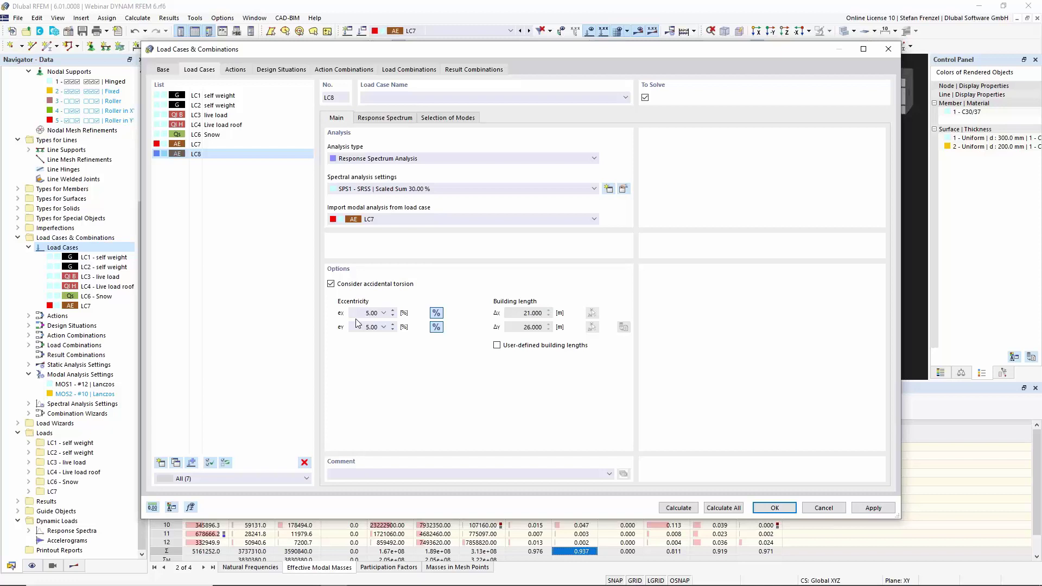
left_click(360, 285)
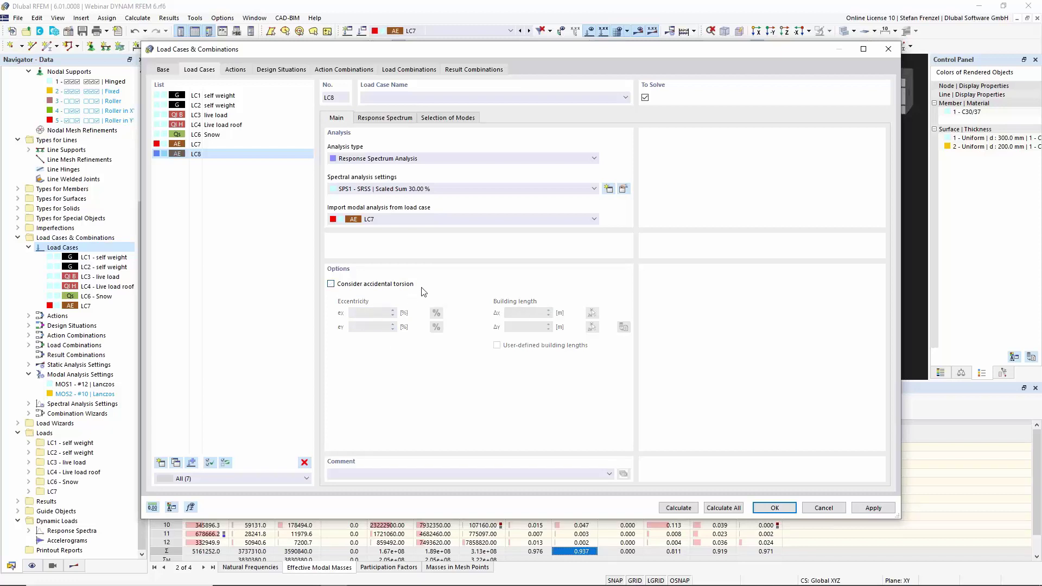
Step: Assign response spectrum RS1 to LC8 in the X and Y directions
left_click(389, 121)
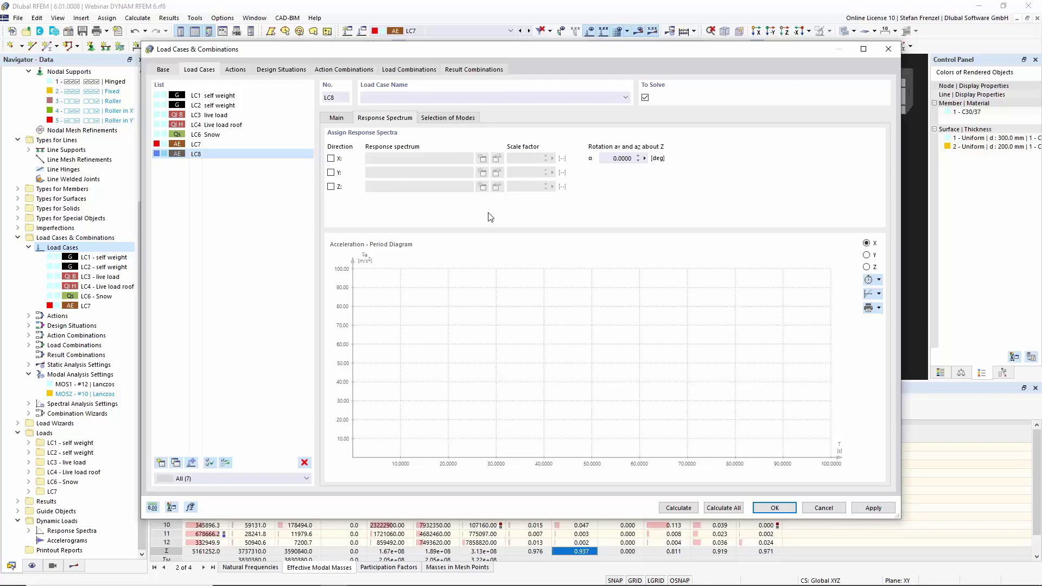
left_click(331, 159)
left_click(331, 172)
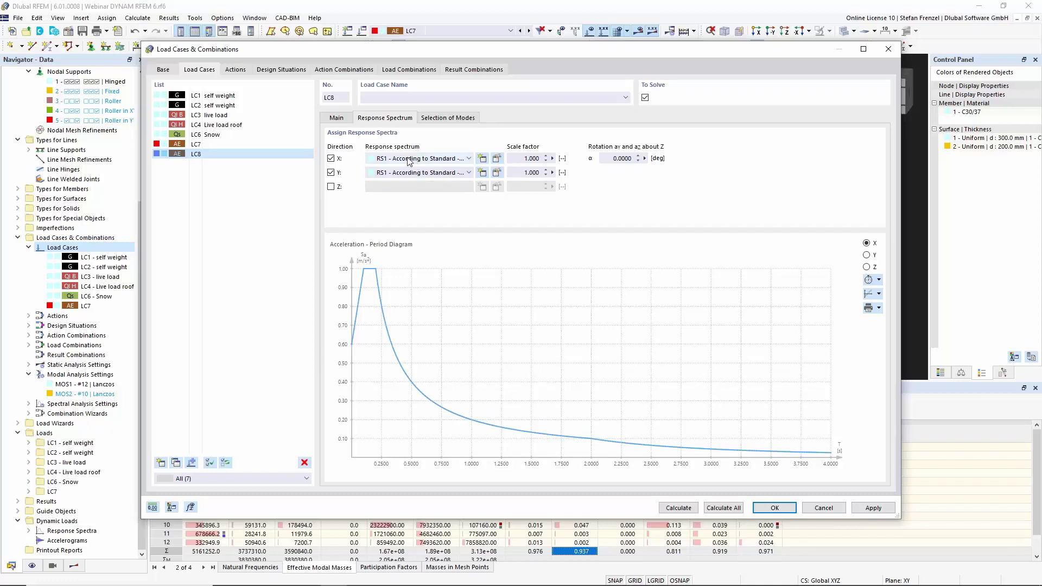
Step: Open response spectrum RS1 for editing and try the Generate from Accelerogram definition type
left_click(497, 158)
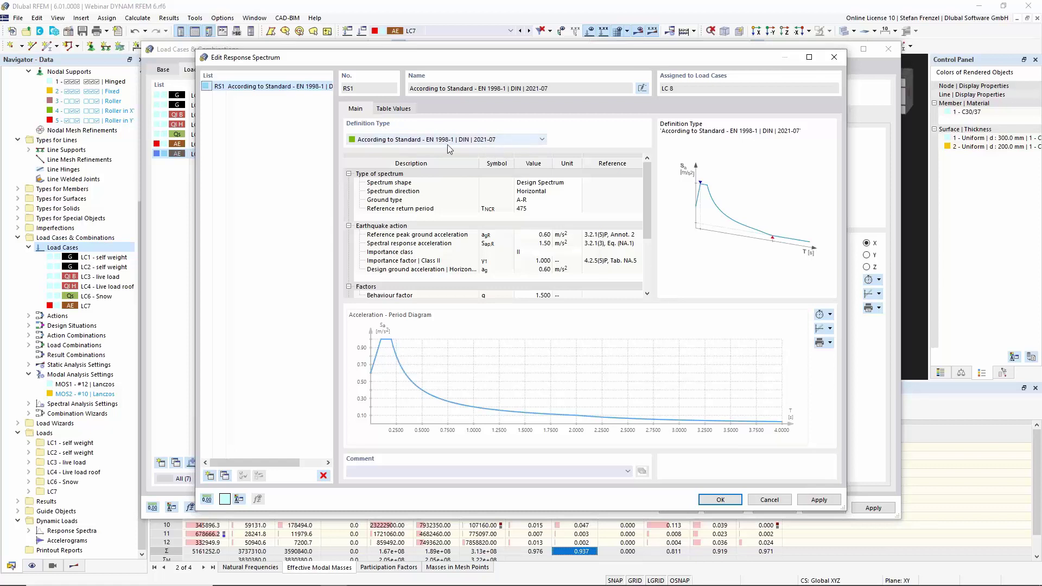
left_click(543, 139)
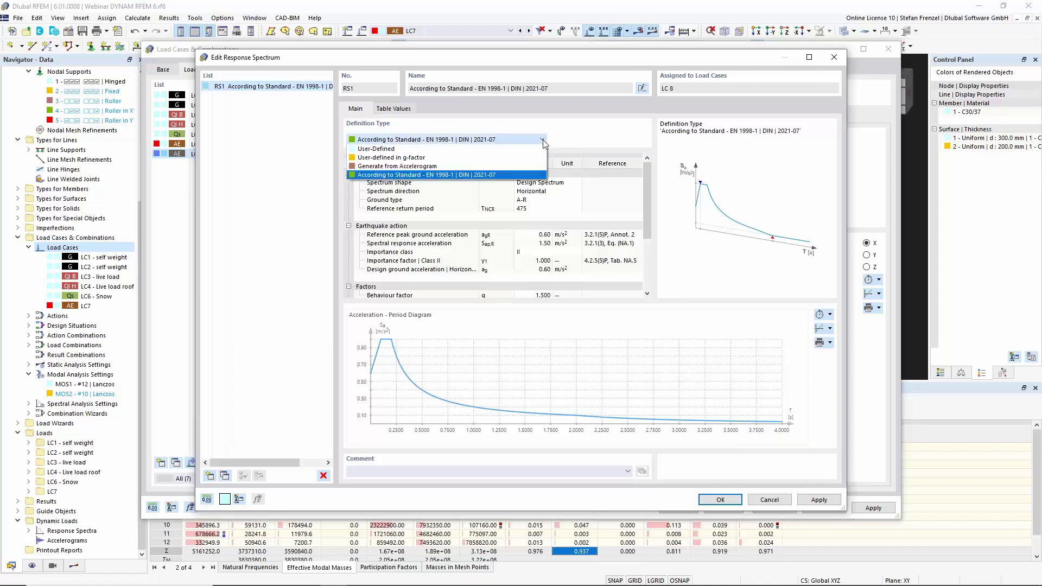
left_click(513, 168)
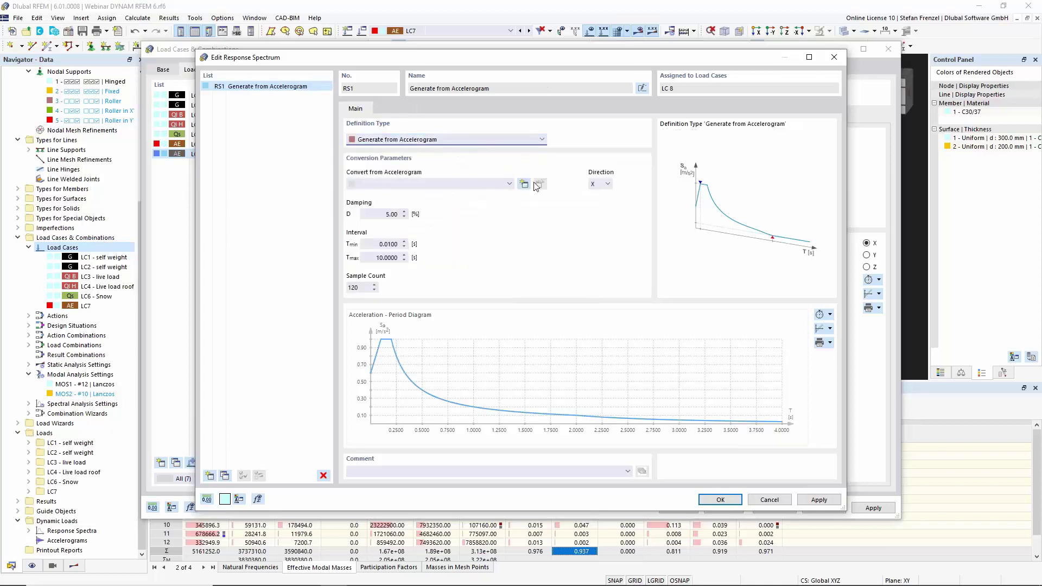
Step: Start a new accelerogram as the conversion source and set its definition type to From Library
left_click(524, 185)
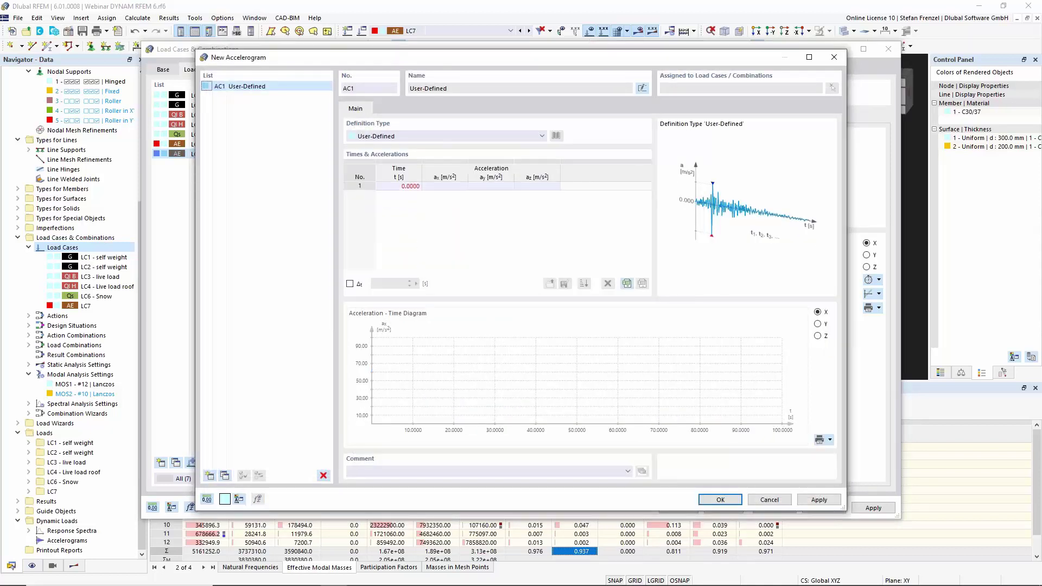
left_click(542, 136)
left_click(516, 151)
left_click(556, 136)
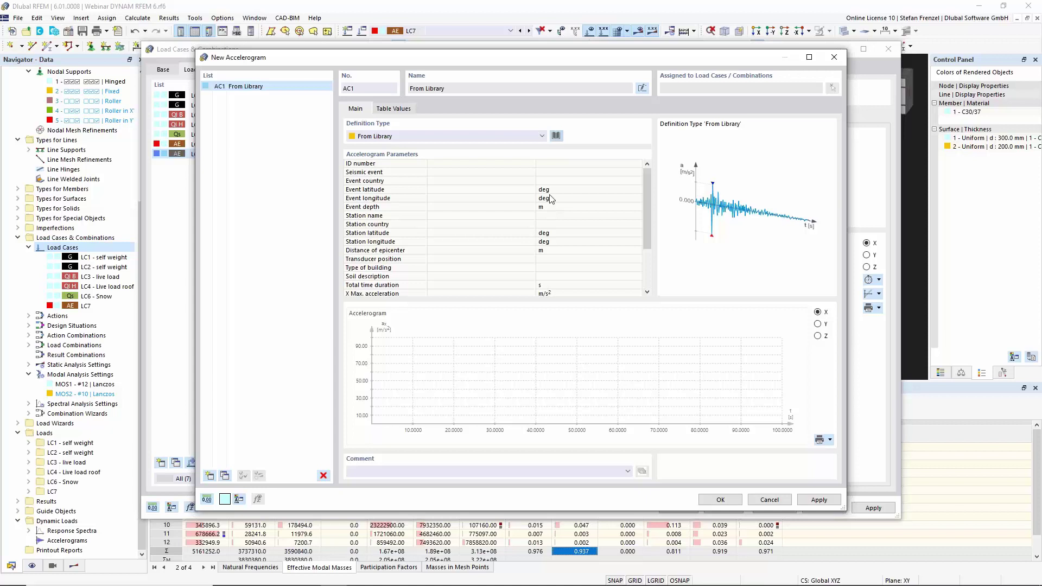
Step: Browse the accelerogram library to Georgia, preview the first Racha aftershock record of 10 May 1991 at station Ambrolauri, and leave the library without choosing
left_click(557, 137)
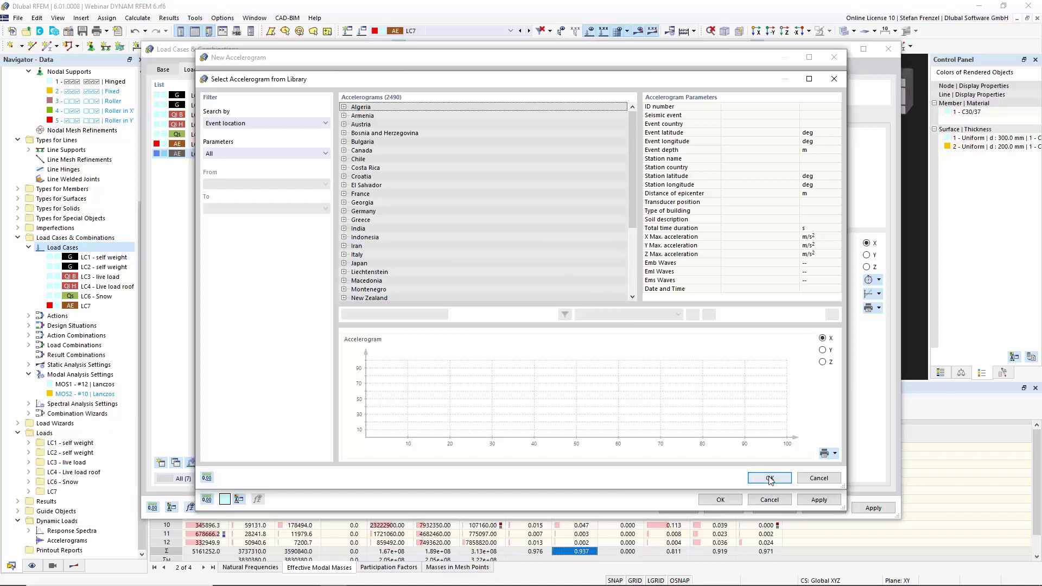
left_click(391, 202)
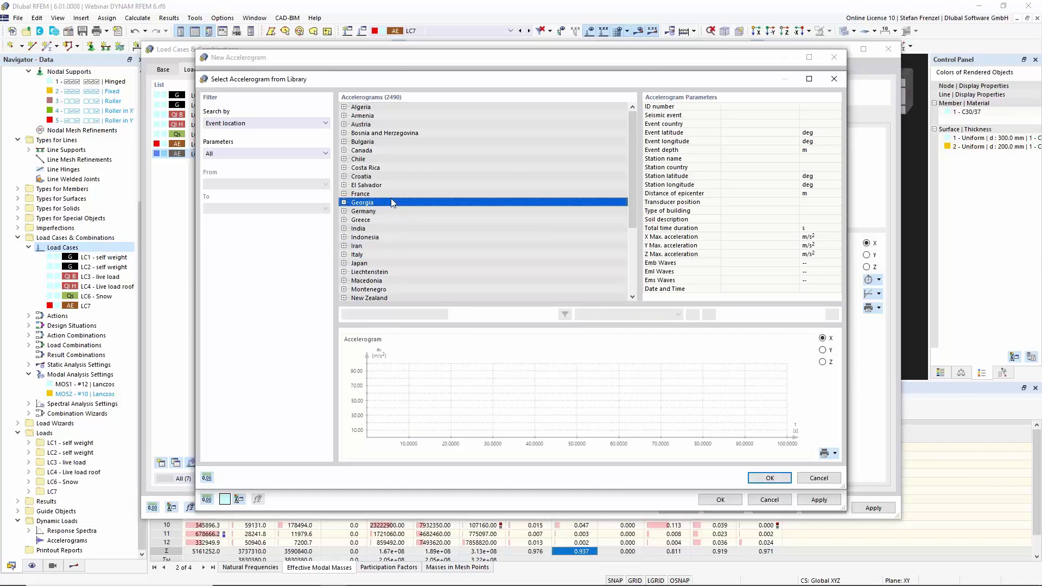
left_click(344, 203)
left_click(434, 211)
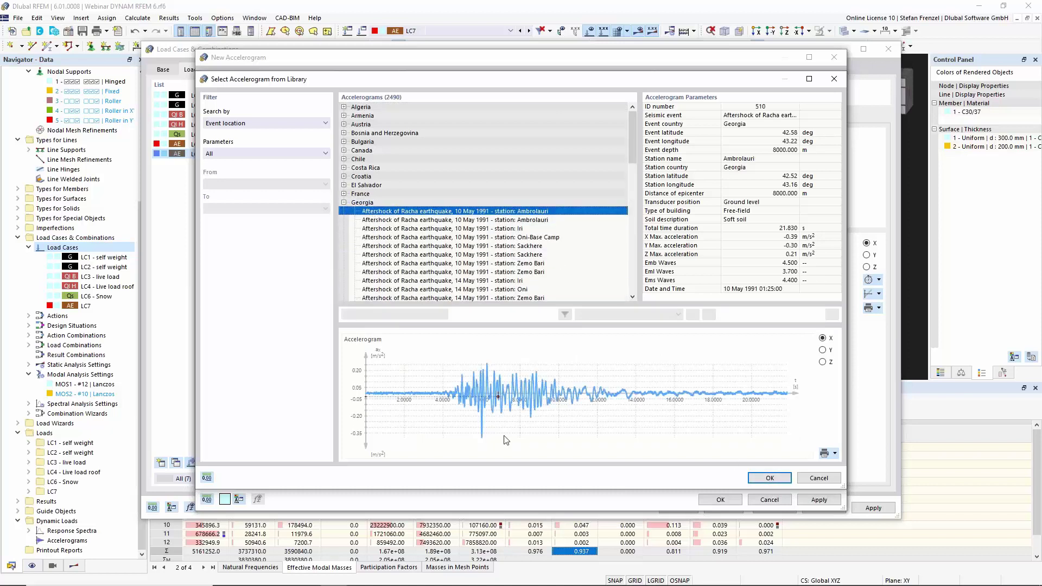
left_click(817, 478)
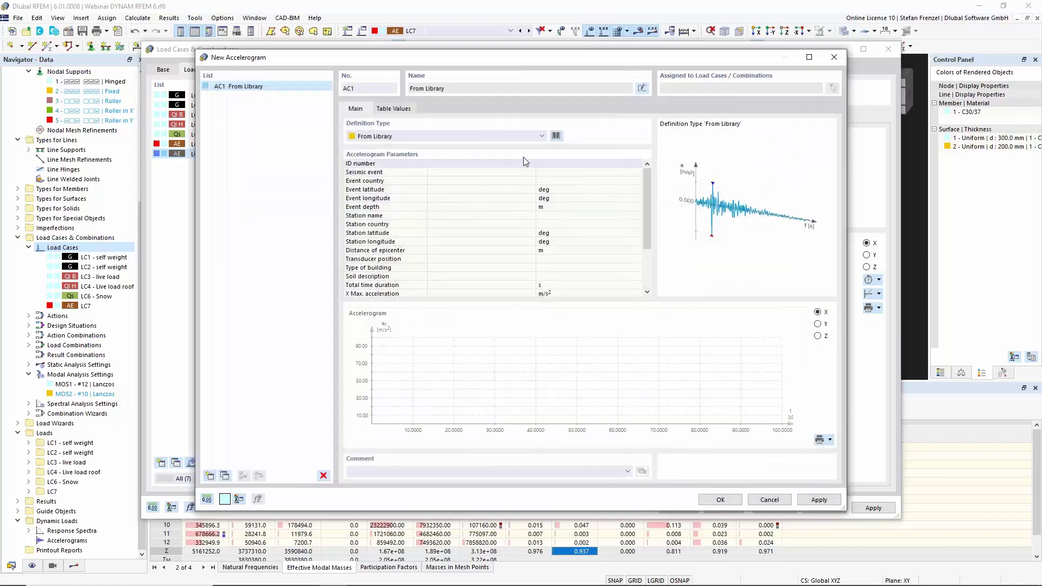
Step: Discard the new accelerogram and set RS1 back to the definition type According to Standard - EN 1998-1 | DIN | 2021-07
left_click(516, 136)
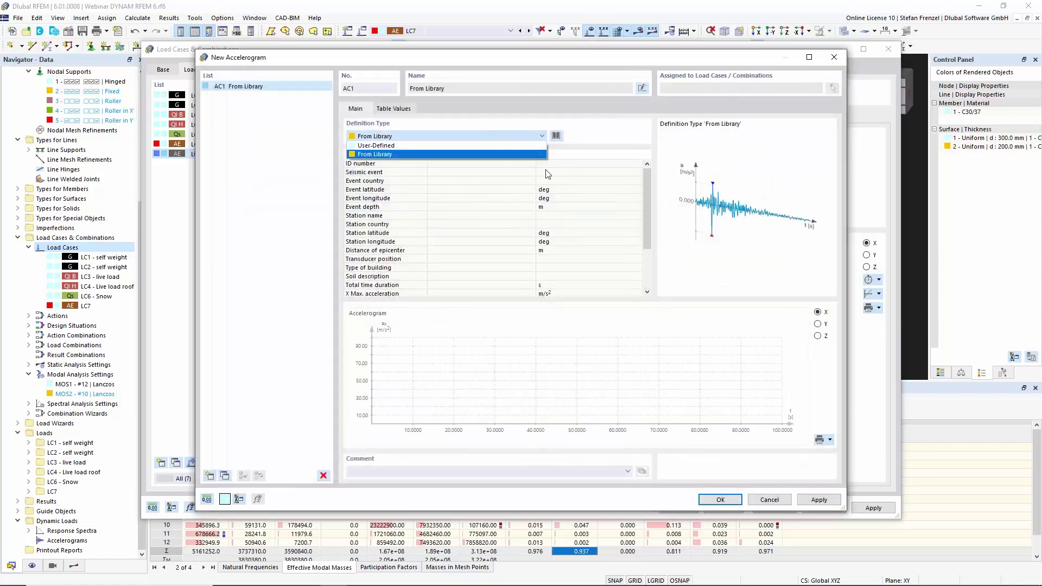
left_click(769, 504)
left_click(769, 503)
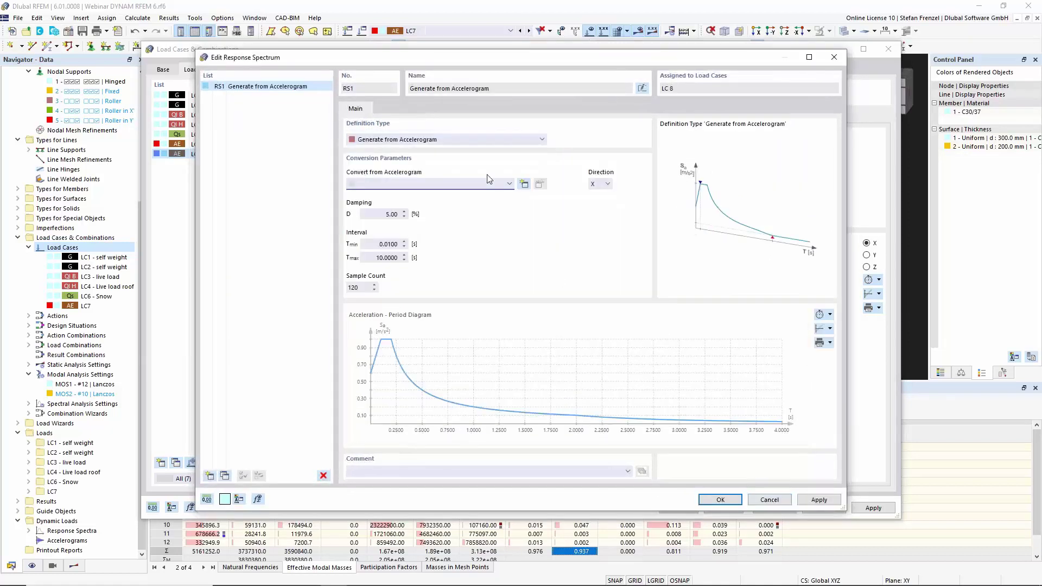
left_click(480, 140)
left_click(478, 175)
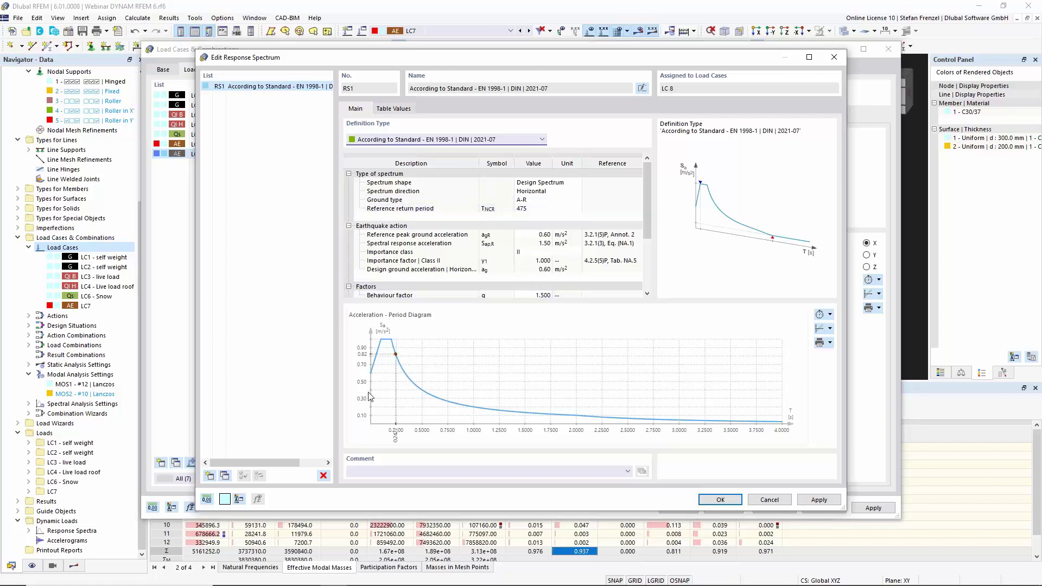
Step: Switch to the Chrome browser and open the dlubal.com website
mouse_move(245, 584)
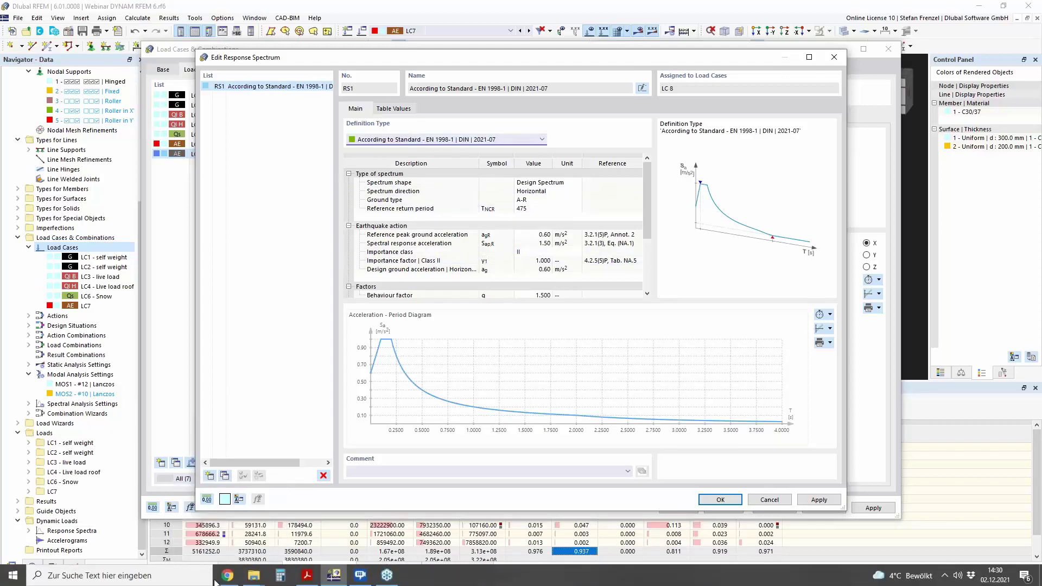
left_click(226, 575)
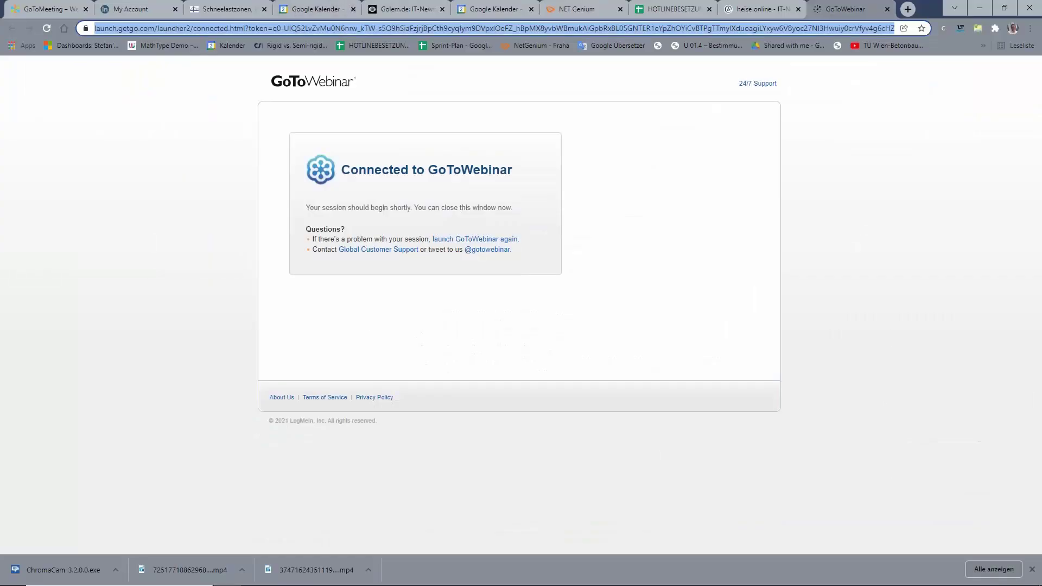
type("dlub")
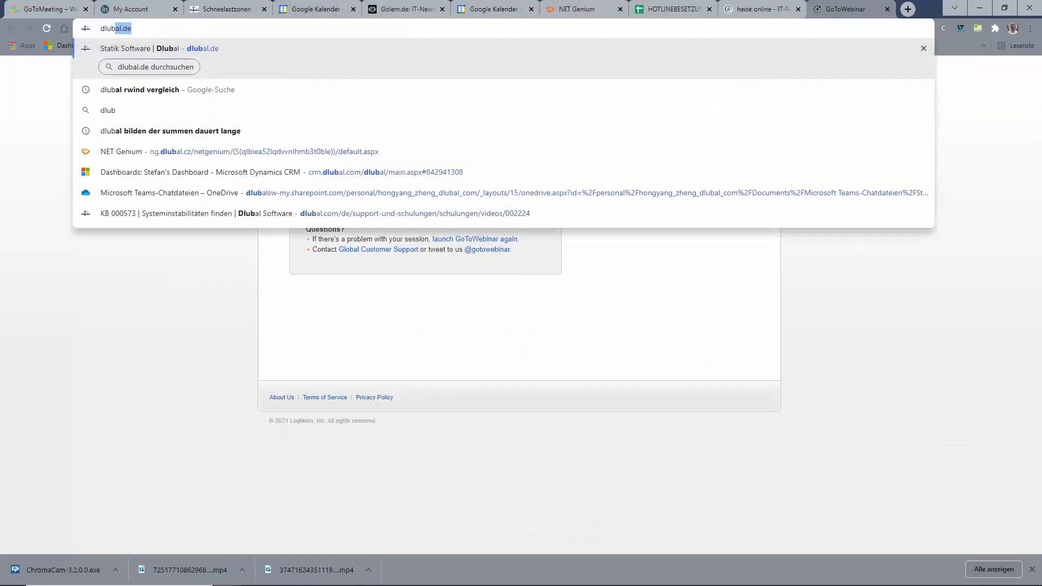
type("al.com")
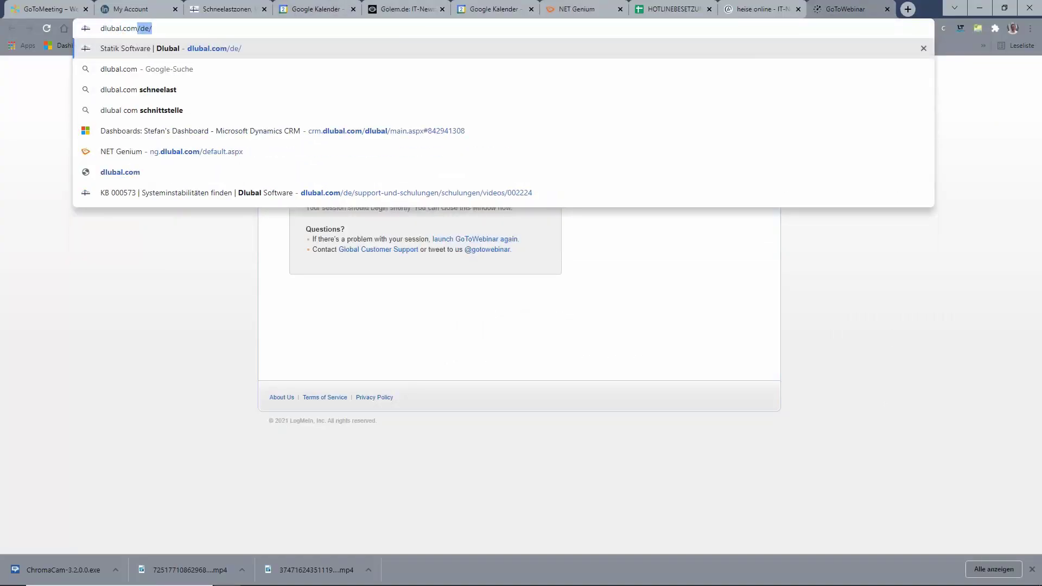
key("Return")
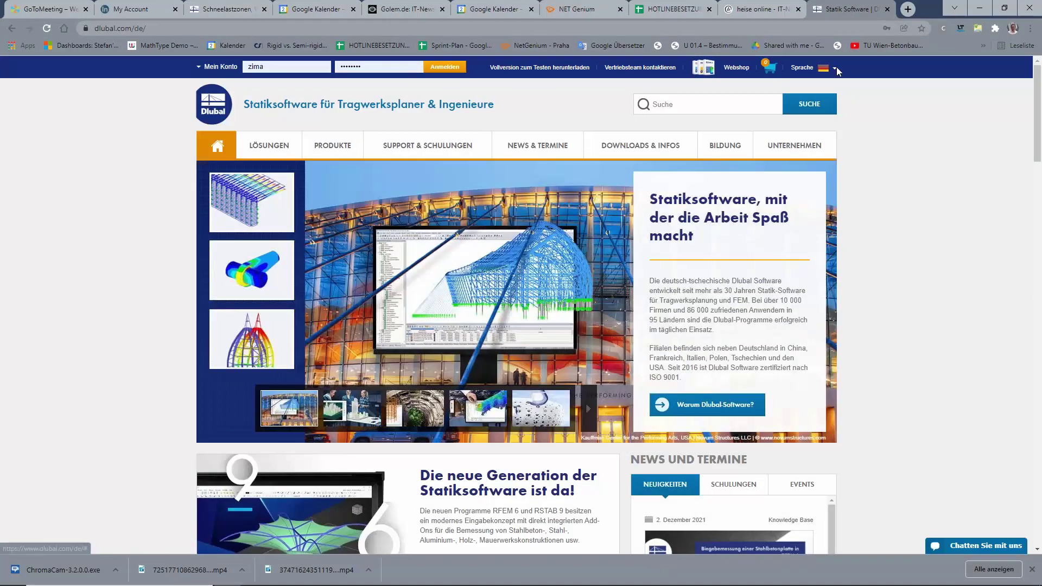
Step: Change the Dlubal website's language to English and close the unneeded heise online and Golem.de pages
mouse_move(837, 71)
left_click(810, 107)
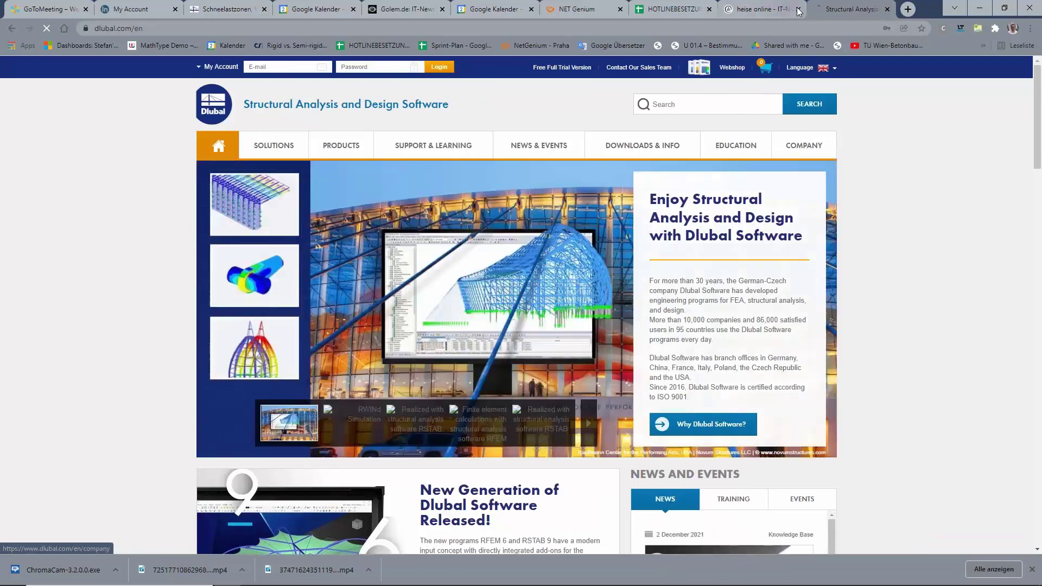
left_click(799, 10)
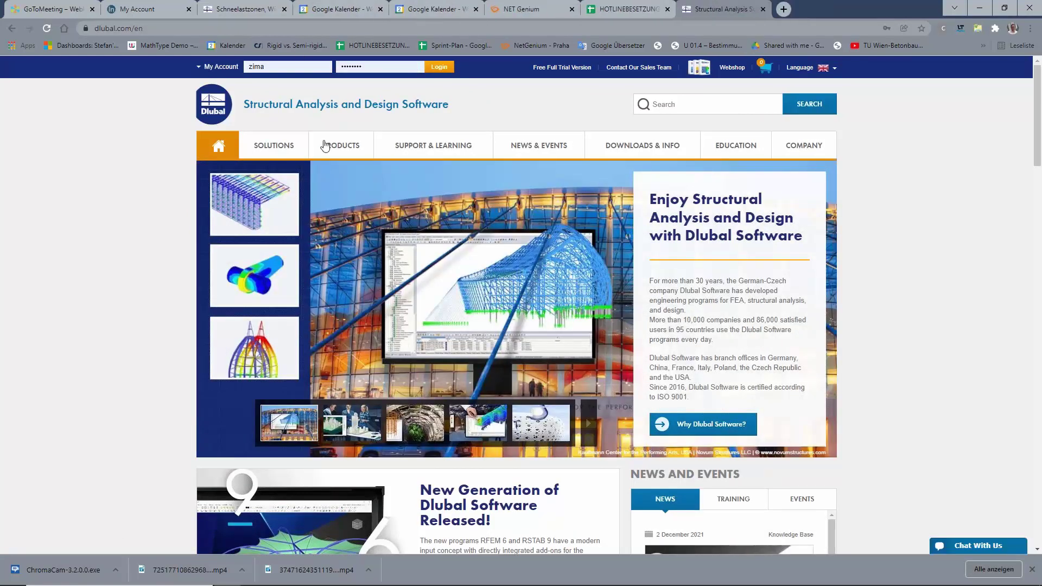
Step: Open the Snow Load, Wind Speed, and Seismic Load Maps online service and display the seismic load map
mouse_move(399, 148)
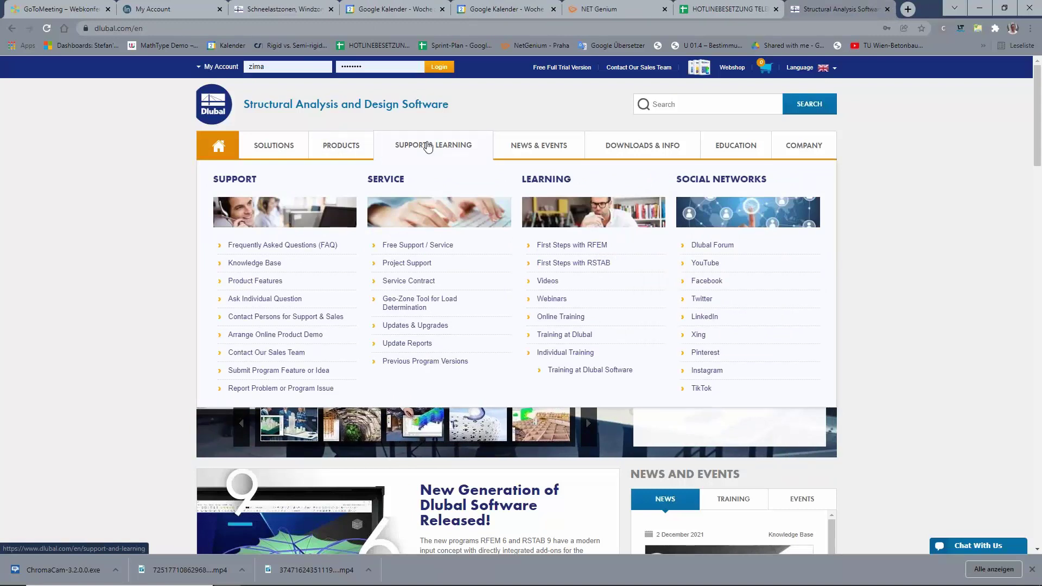
mouse_move(298, 147)
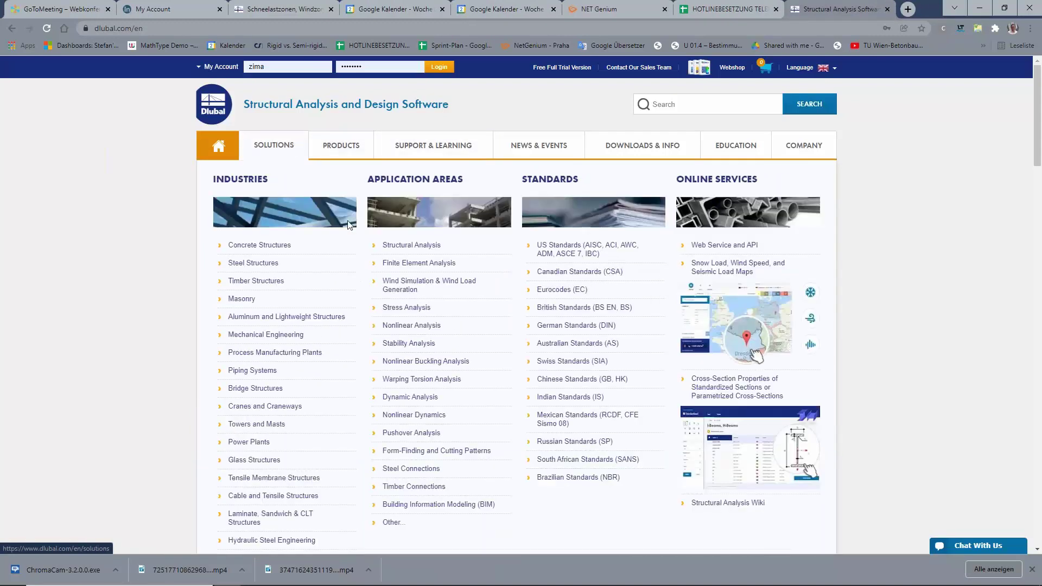
left_click(736, 268)
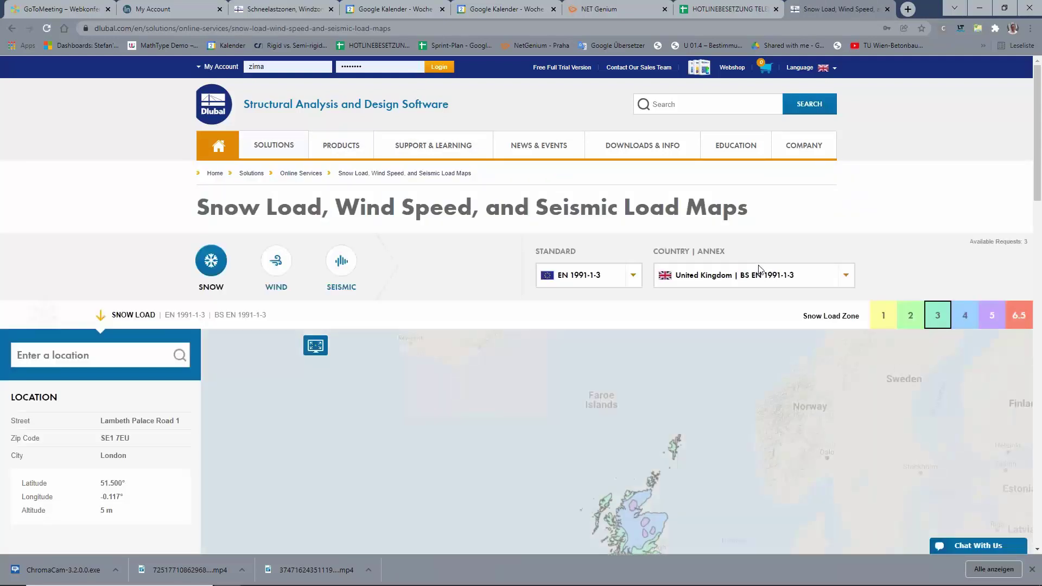
scroll(509, 237, "down", 3)
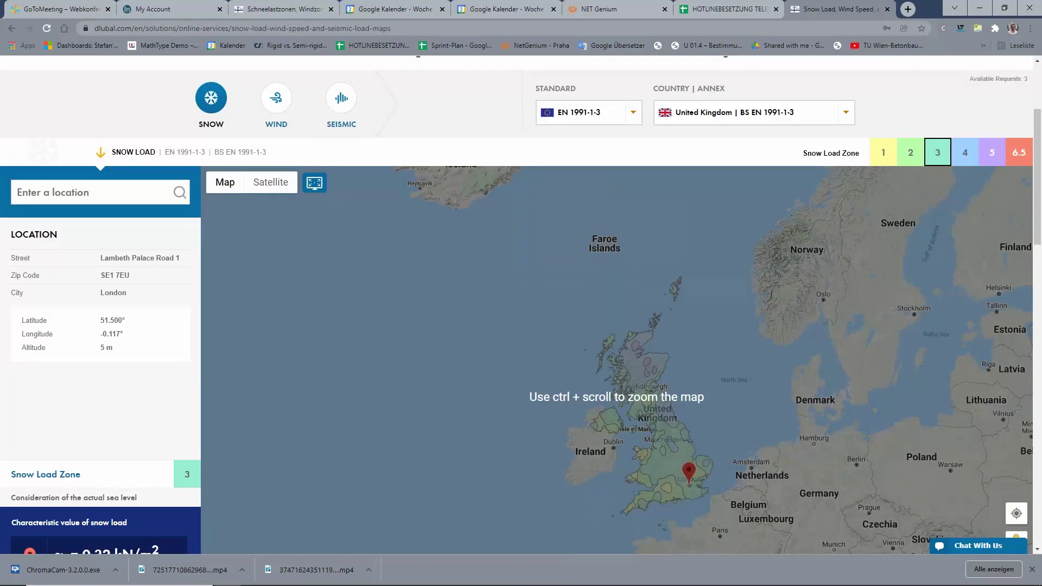
left_click(341, 98)
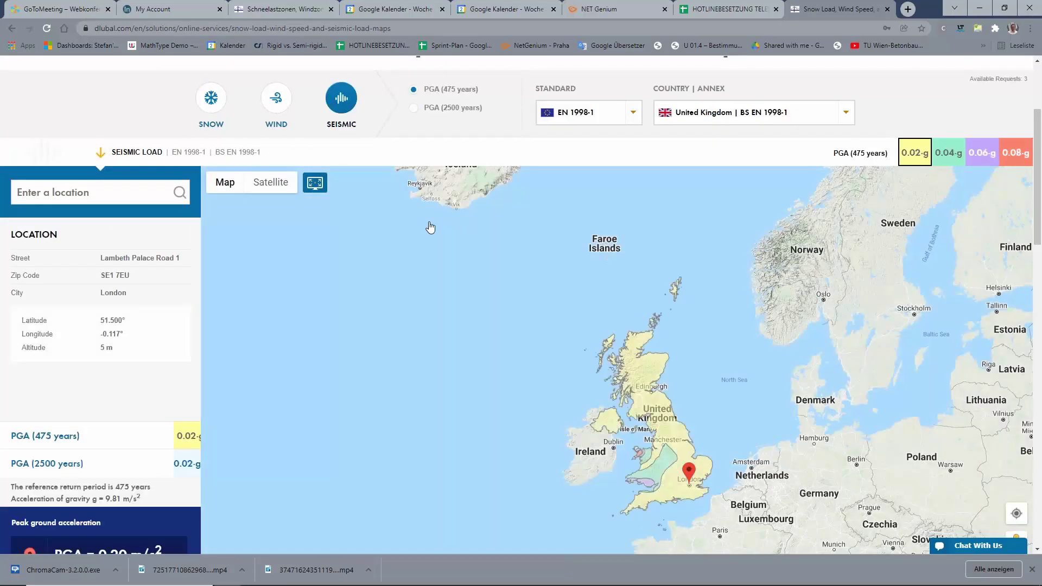
Step: Look through the countries and national annexes offered for the EN 1998-1 seismic maps
scroll(430, 228, "down", 2)
scroll(431, 240, "up", 3)
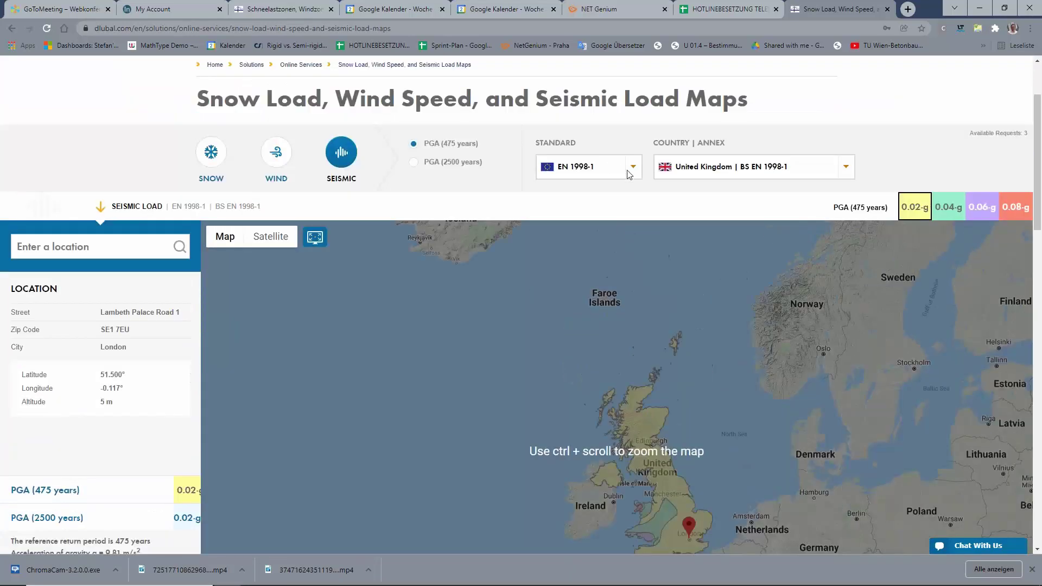
left_click(728, 177)
scroll(720, 380, "down", 1)
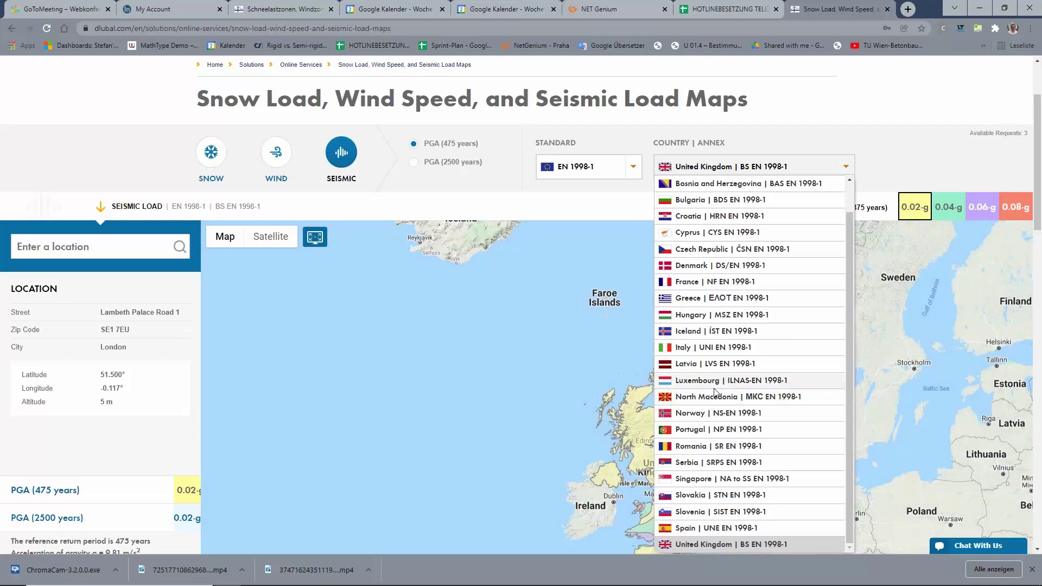
scroll(714, 392, "up", 1)
scroll(706, 393, "down", 1)
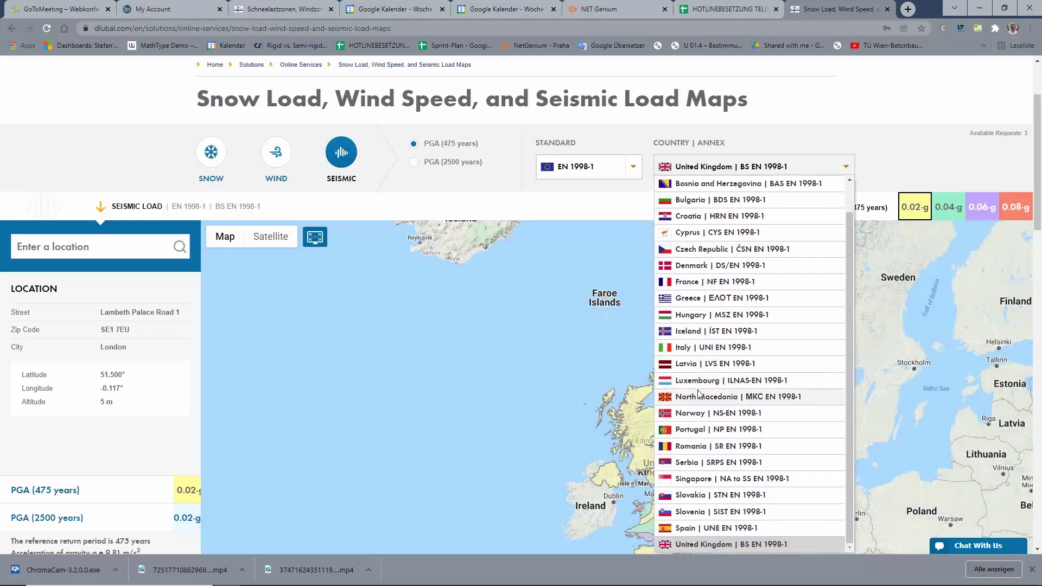
left_click(618, 174)
left_click(617, 175)
left_click(718, 172)
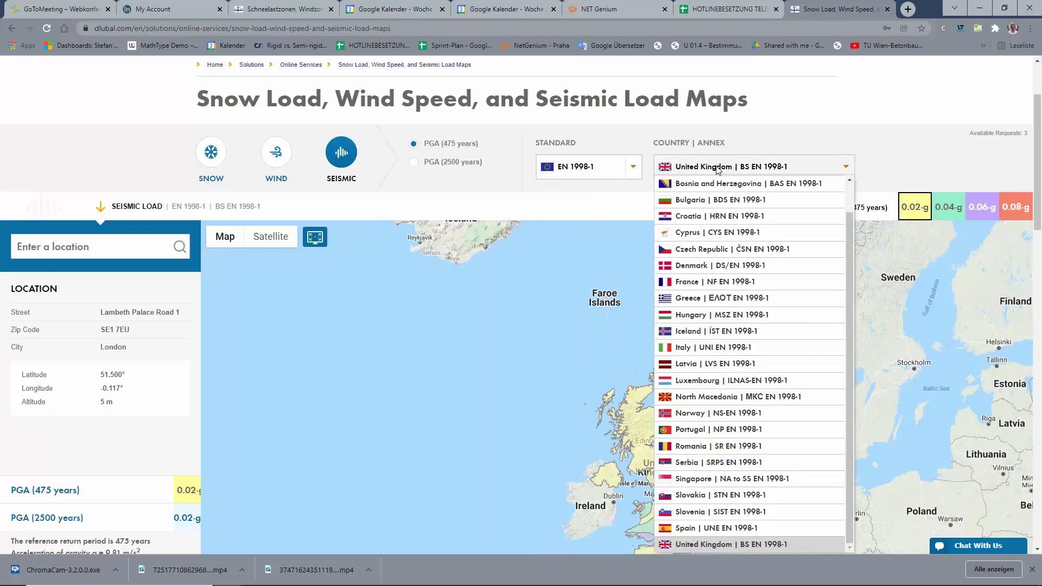
scroll(797, 266, "up", 1)
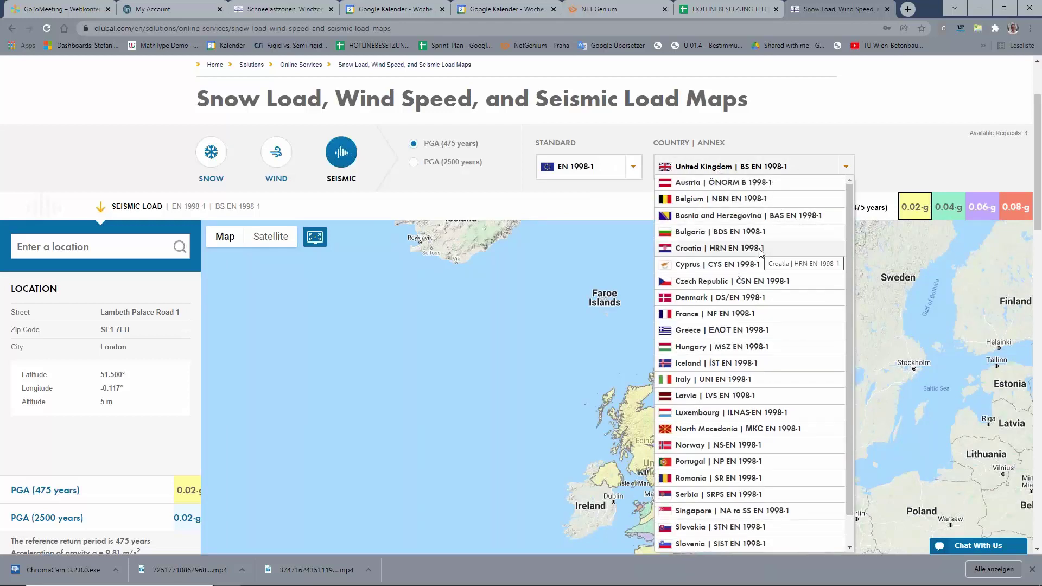
scroll(770, 260, "up", 2)
scroll(803, 380, "down", 1)
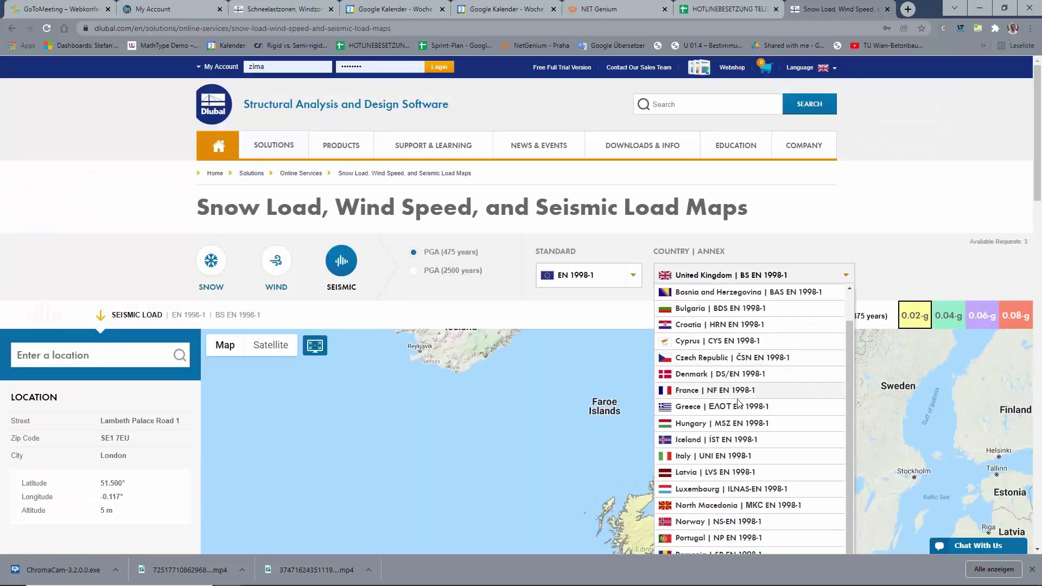
scroll(819, 425, "down", 6)
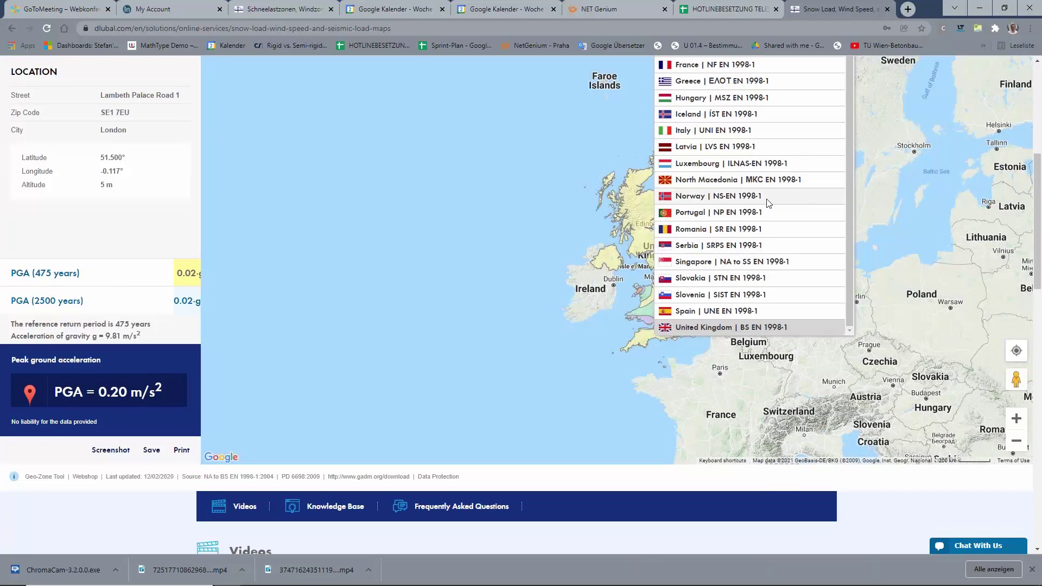
scroll(769, 220, "up", 1)
scroll(881, 215, "up", 3)
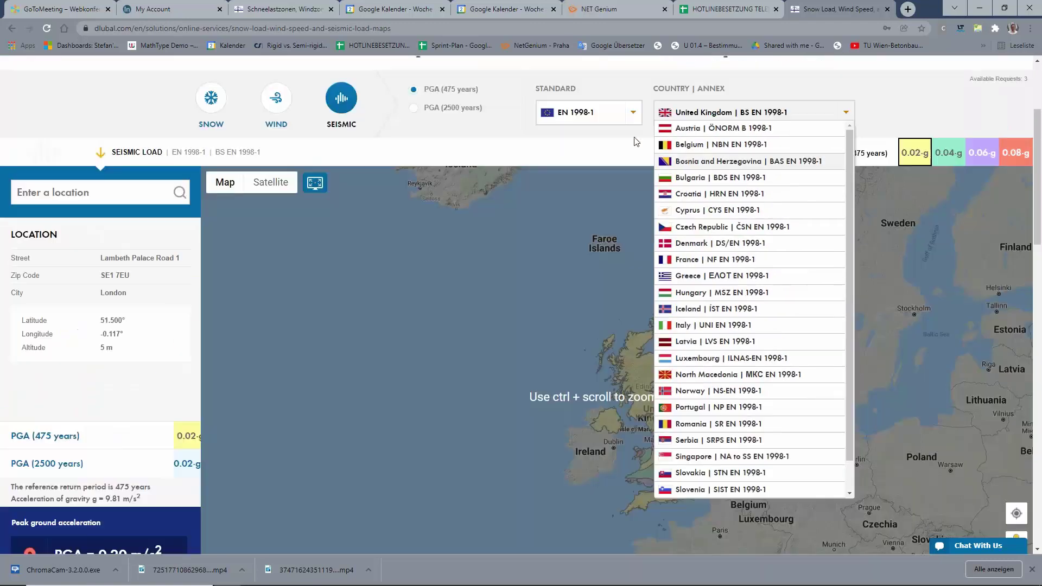
Step: Set the seismic map's standard to DIN 4149 to display Germany's seismic zones
left_click(633, 114)
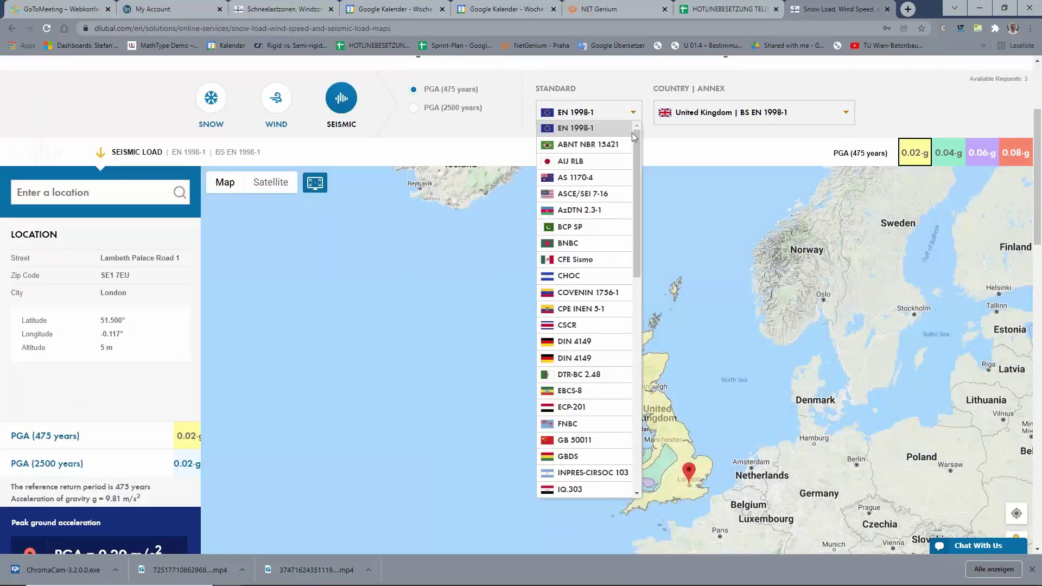
mouse_move(637, 173)
left_mouse_down()
mouse_move(643, 358)
mouse_move(630, 179)
left_mouse_up()
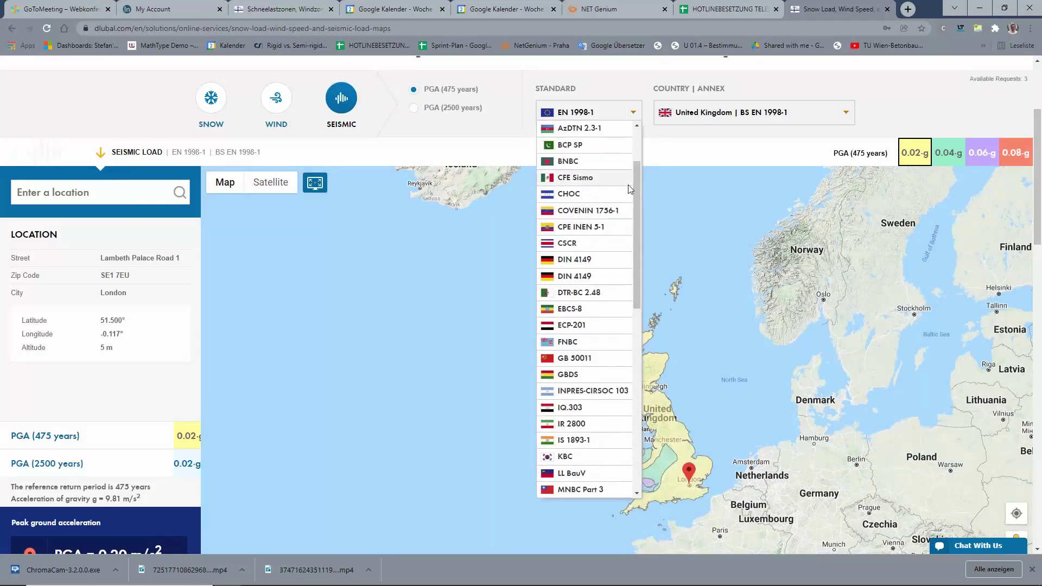
left_click(575, 259)
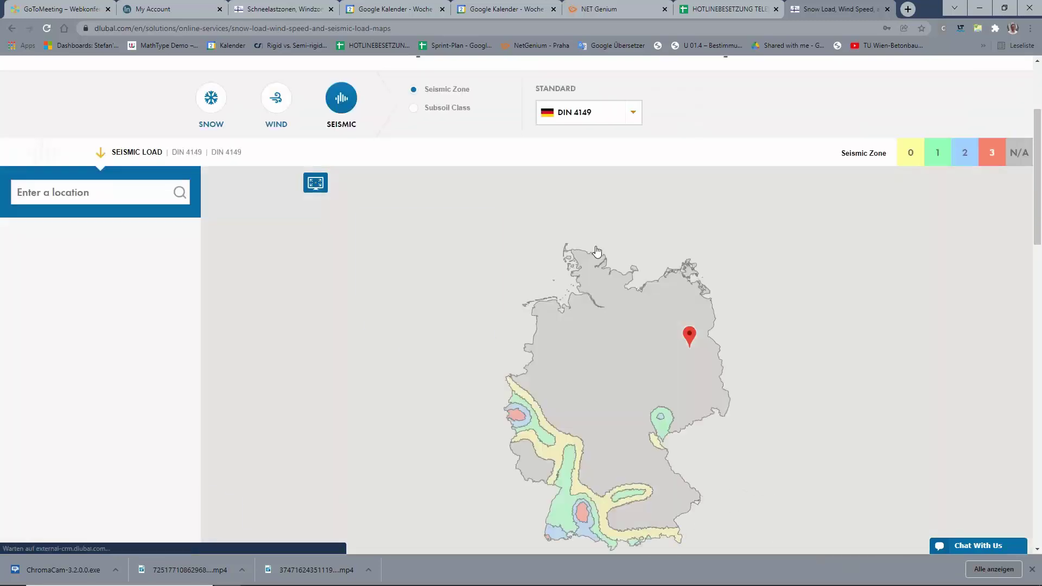
Step: Set the seismic map's standard back to EN 1998-1 for Germany and examine the accelerations given for the marked location
left_click(625, 114)
left_click(578, 126)
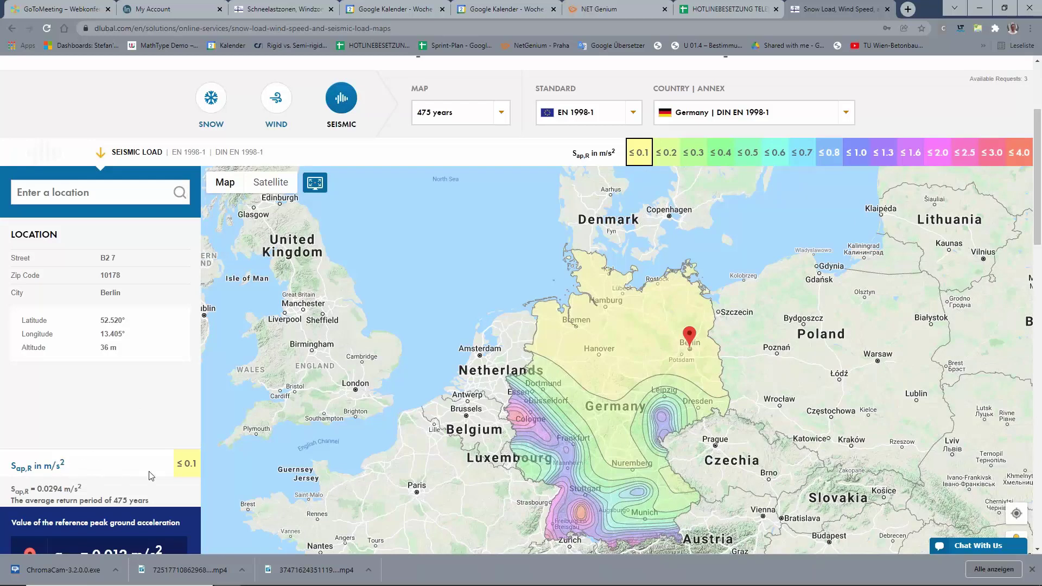
scroll(80, 348, "down", 3)
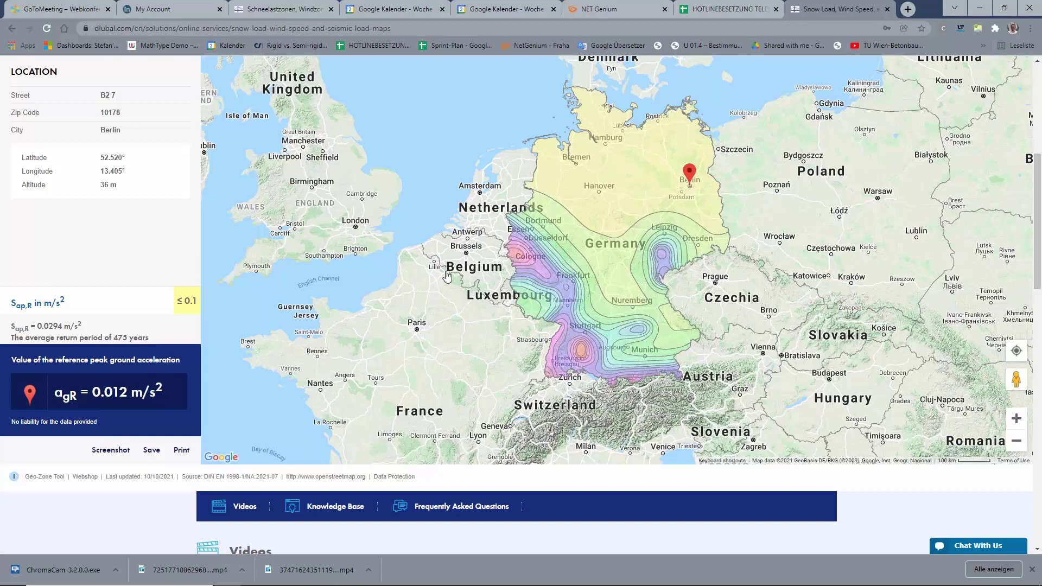
scroll(260, 208, "up", 2)
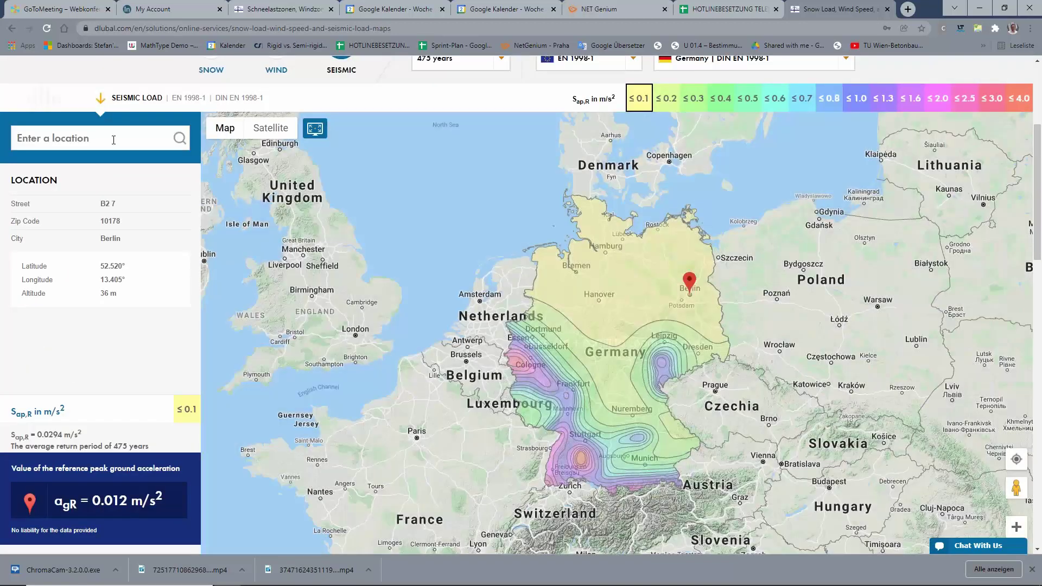
left_click(114, 140)
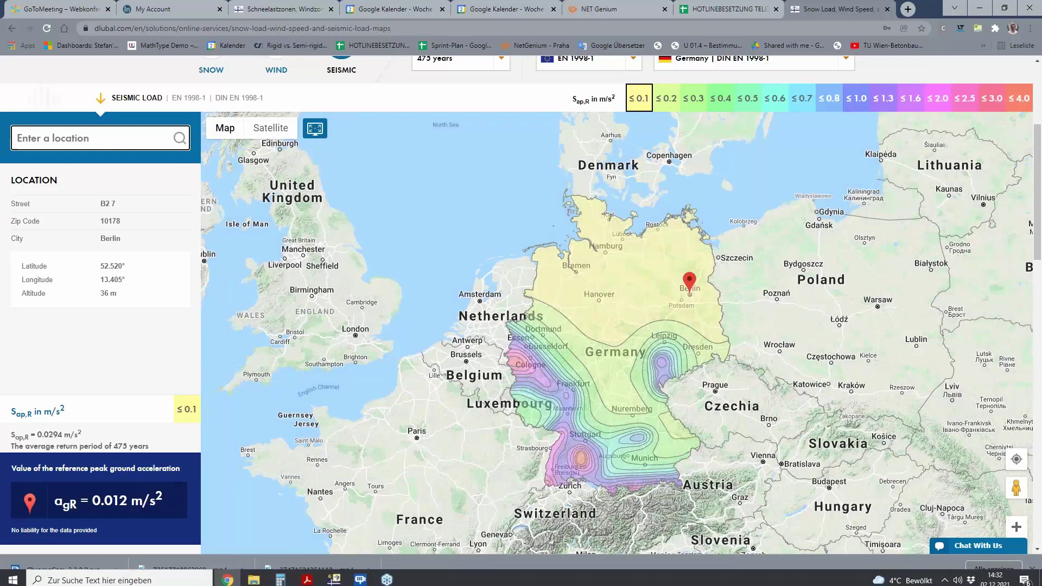
Step: Switch to RFEM and set the ground type of response spectrum RS1 to C-T
left_click(334, 577)
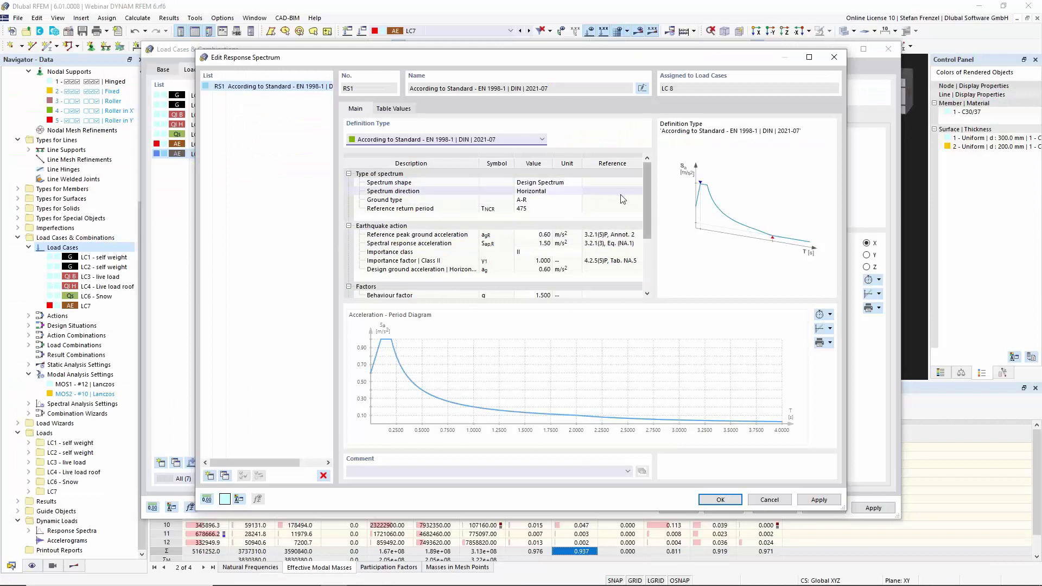
left_click_drag(646, 198, 652, 247)
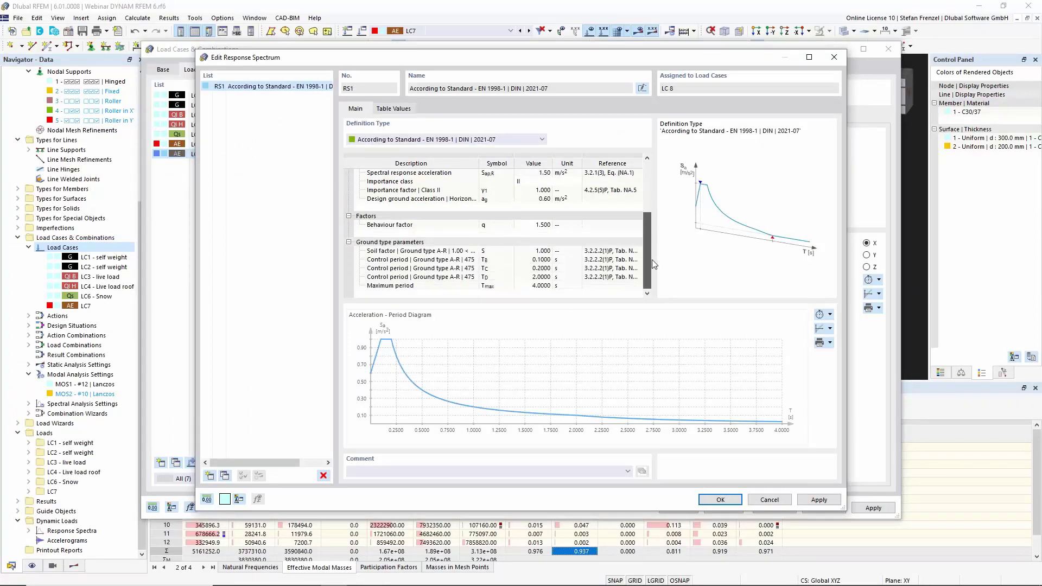
scroll(559, 217, "up", 3)
left_click(555, 199)
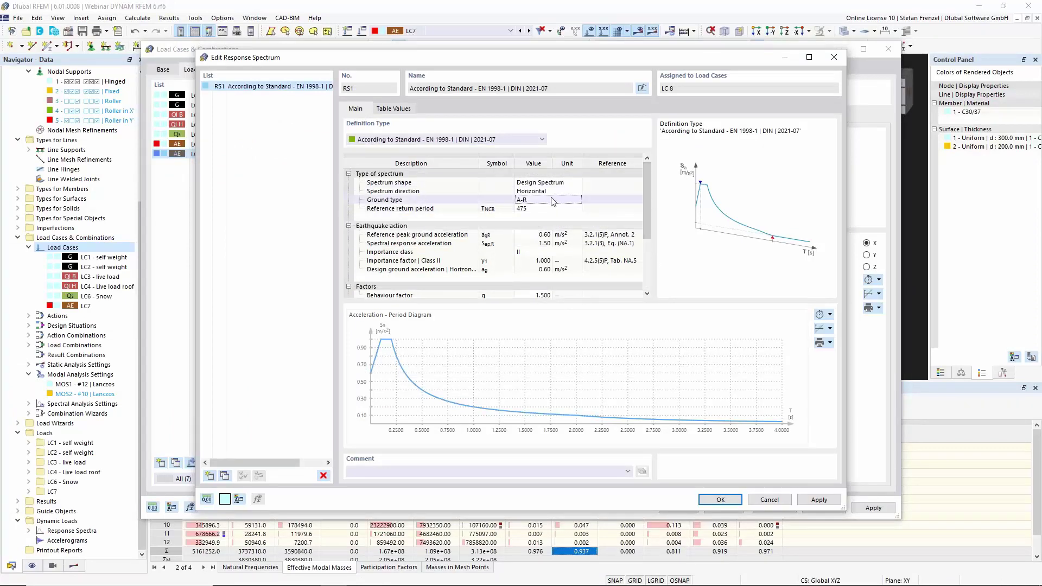
left_click(577, 199)
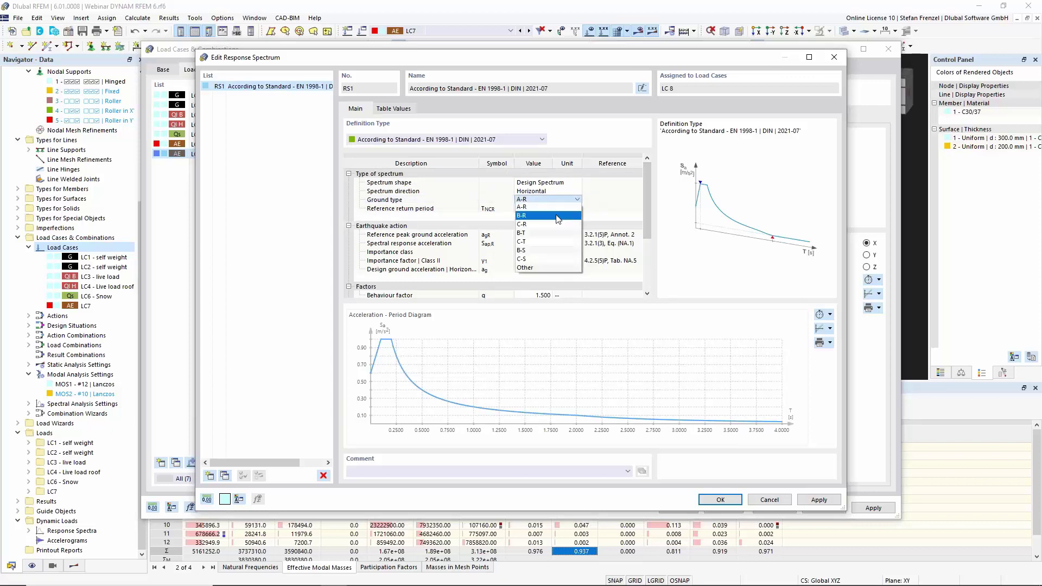
left_click(550, 242)
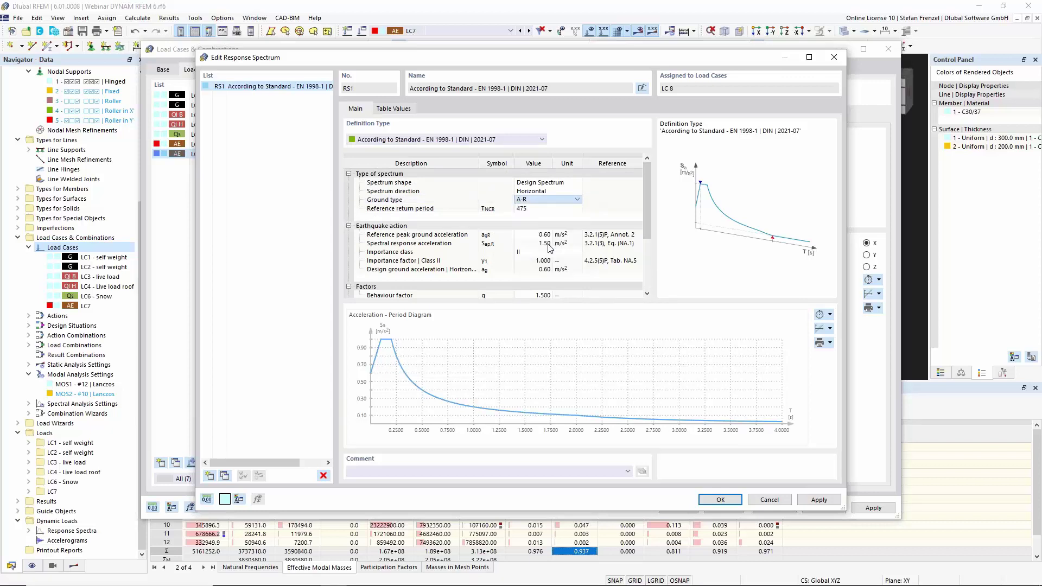
left_click(536, 234)
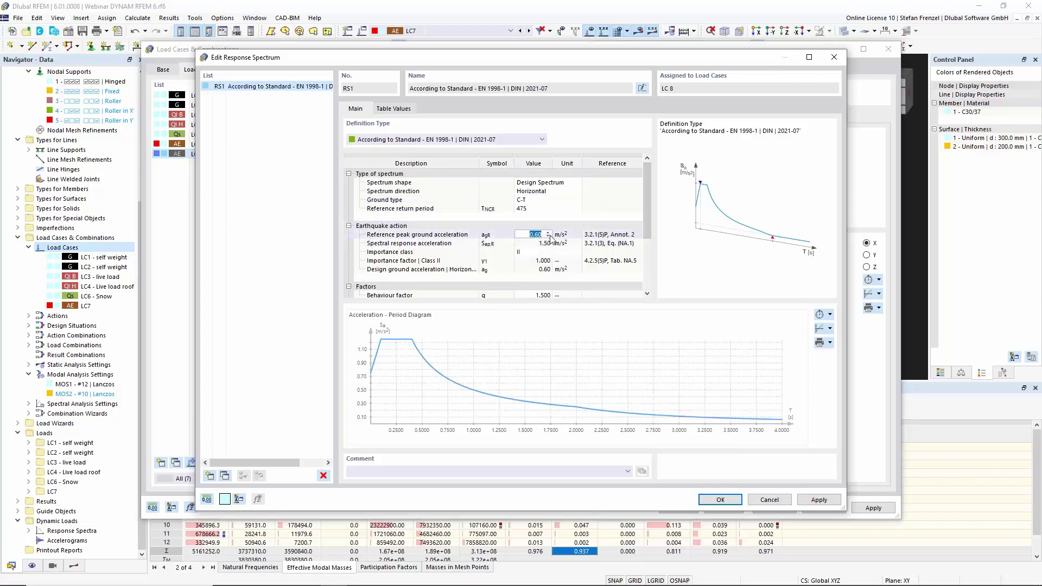
left_click(535, 243)
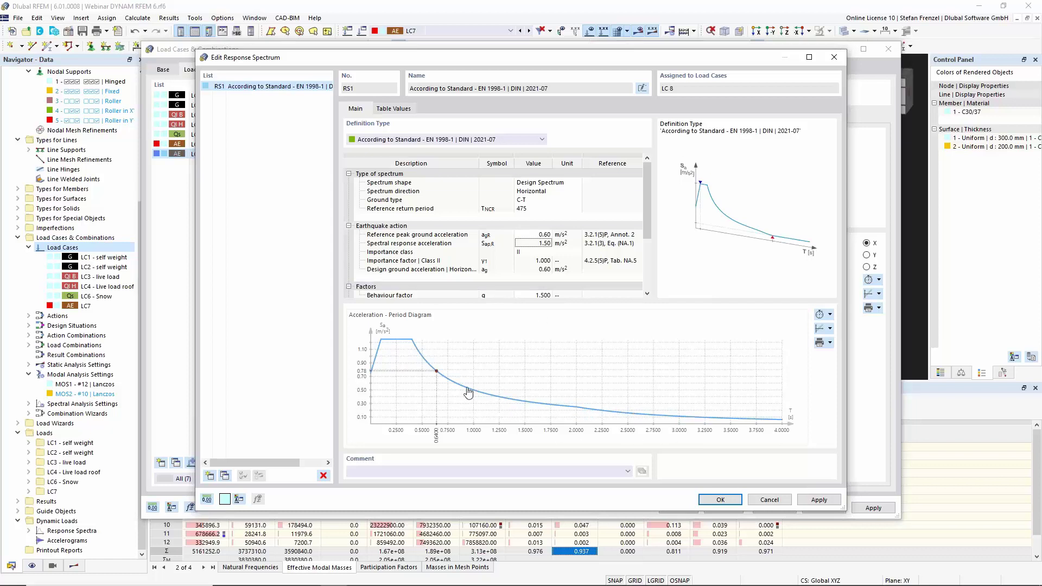
left_click(718, 498)
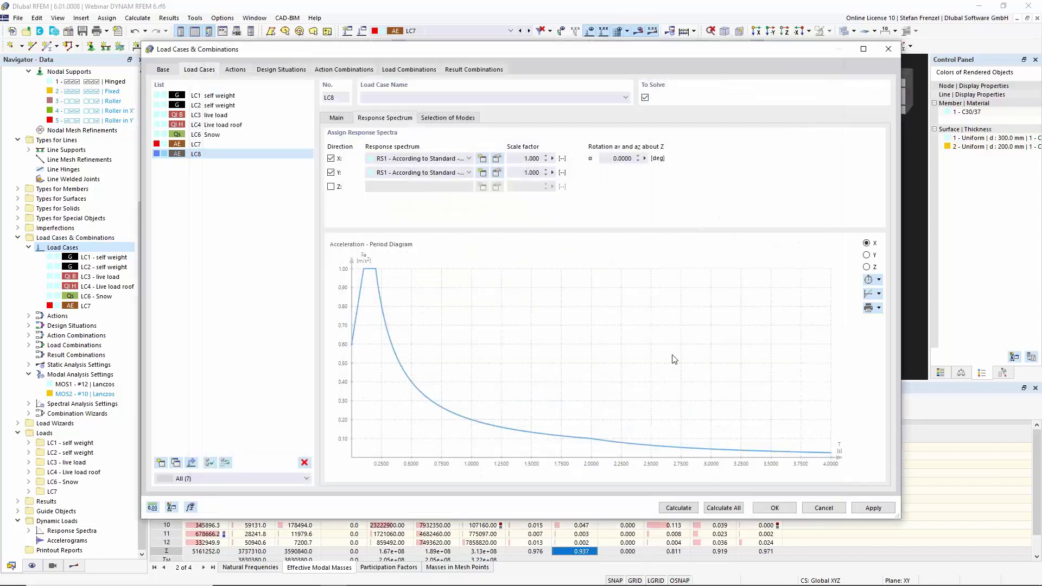
Step: Deactivate LC8's modes with an effective modal mass factor below 0.04, and calculate all load cases
left_click(460, 120)
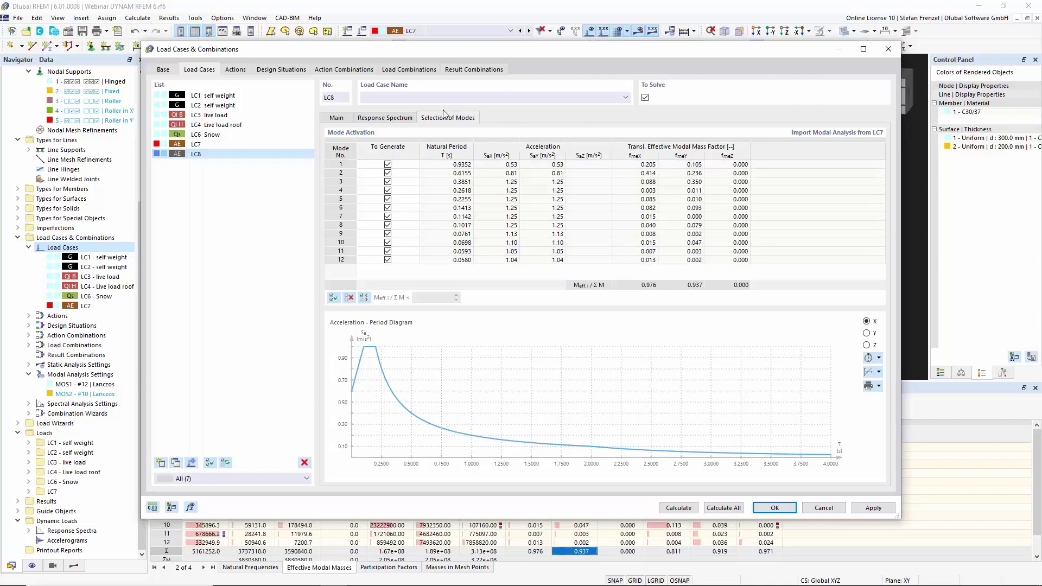
left_click(364, 298)
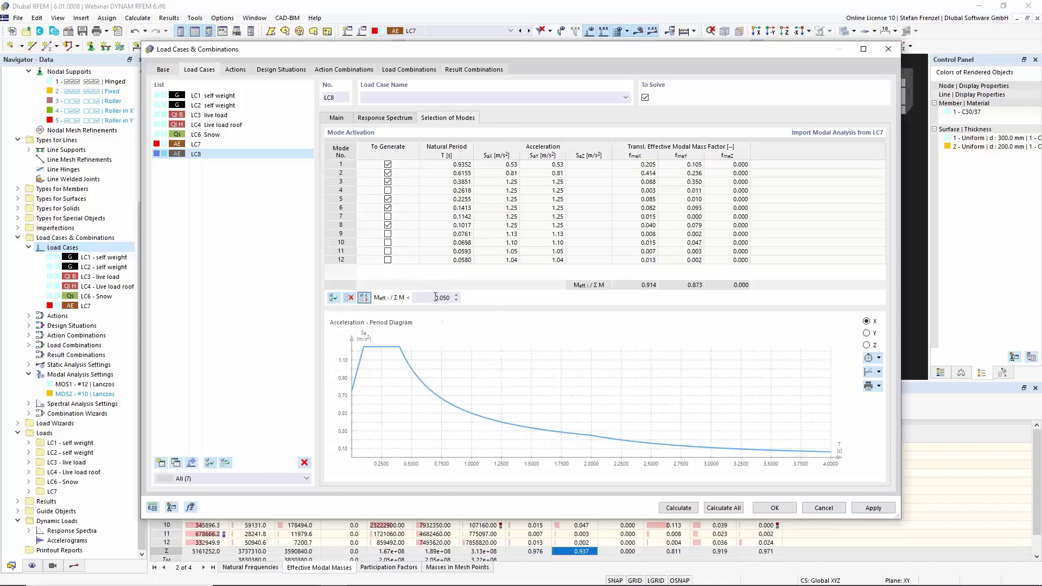
left_click_drag(422, 298, 479, 299)
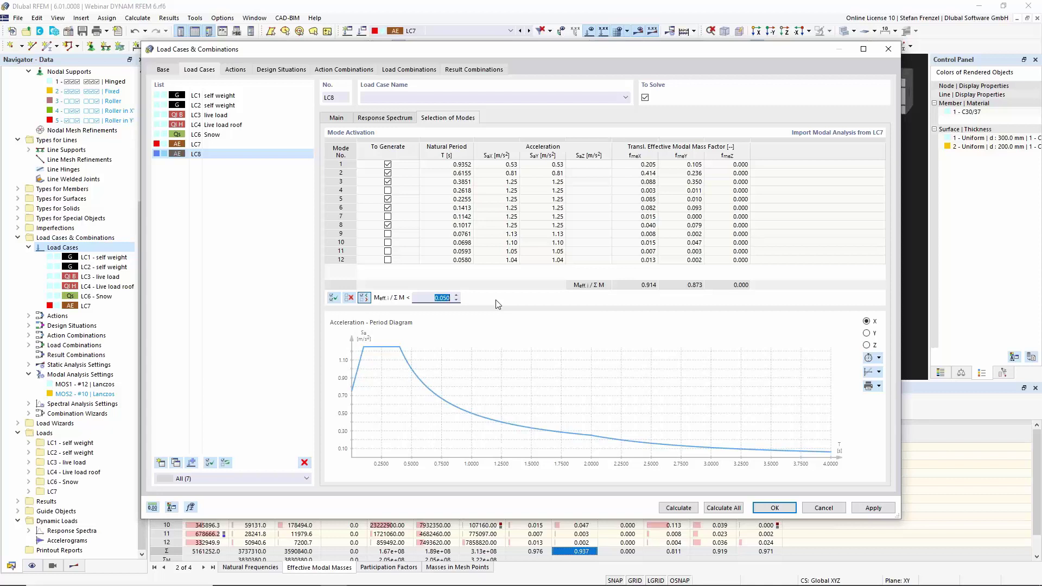
type("0,04")
left_click(685, 279)
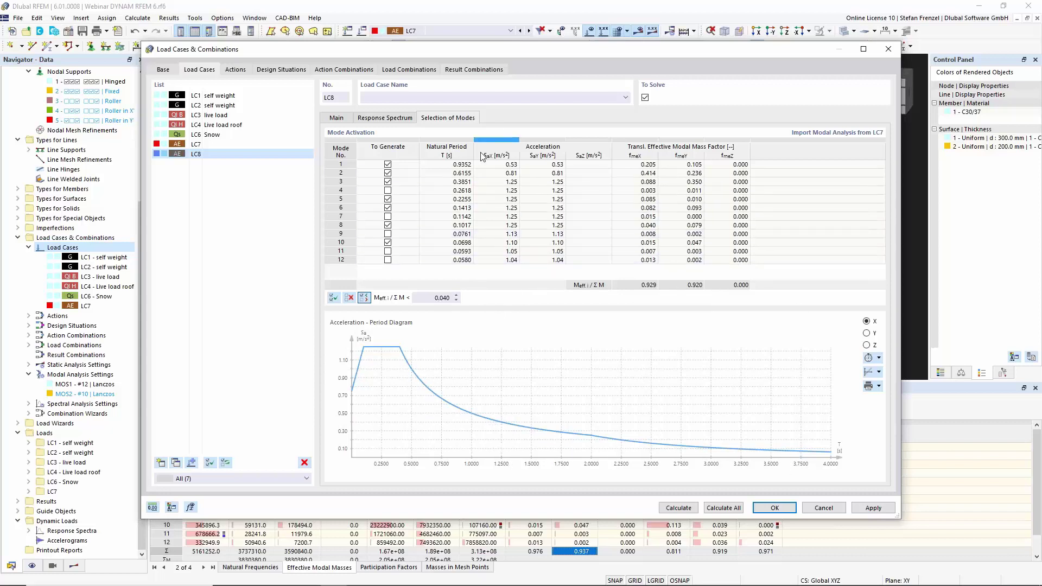
left_click(339, 119)
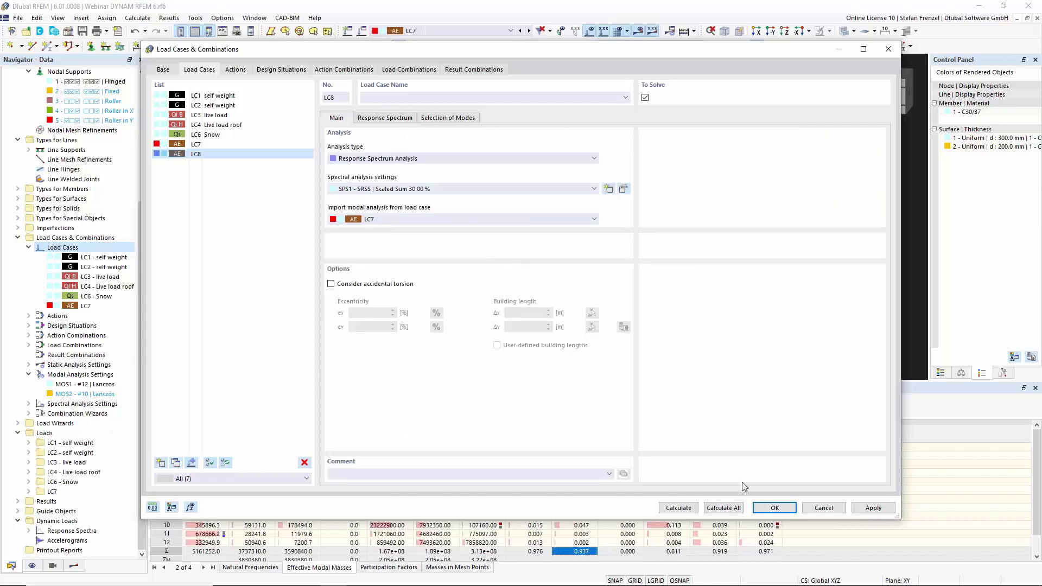
left_click(728, 510)
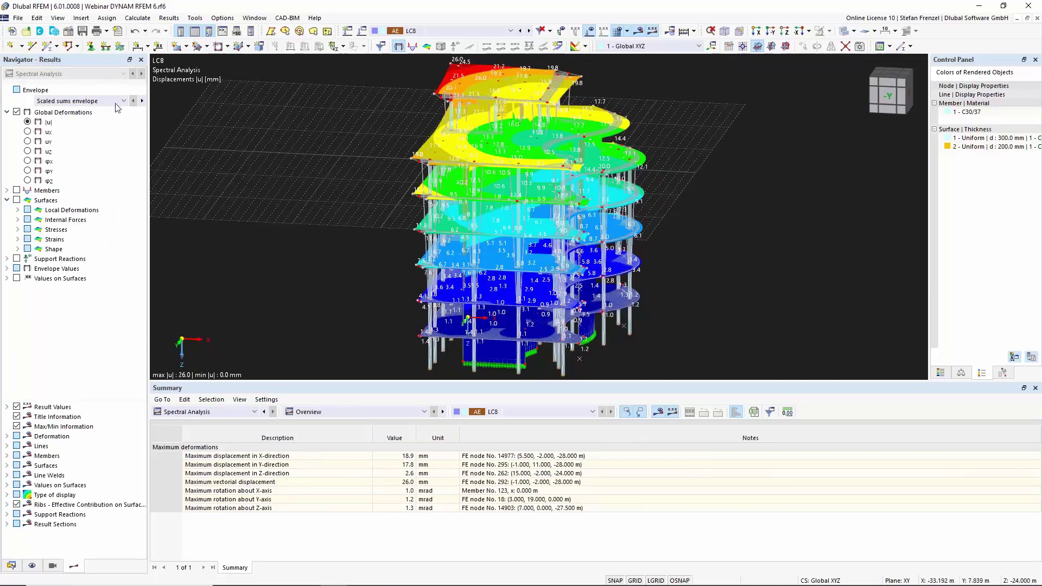
Step: Display LC8's spectral deformations for direction X and for X, Mode Shape 1, and inspect the building from another side
left_click(84, 102)
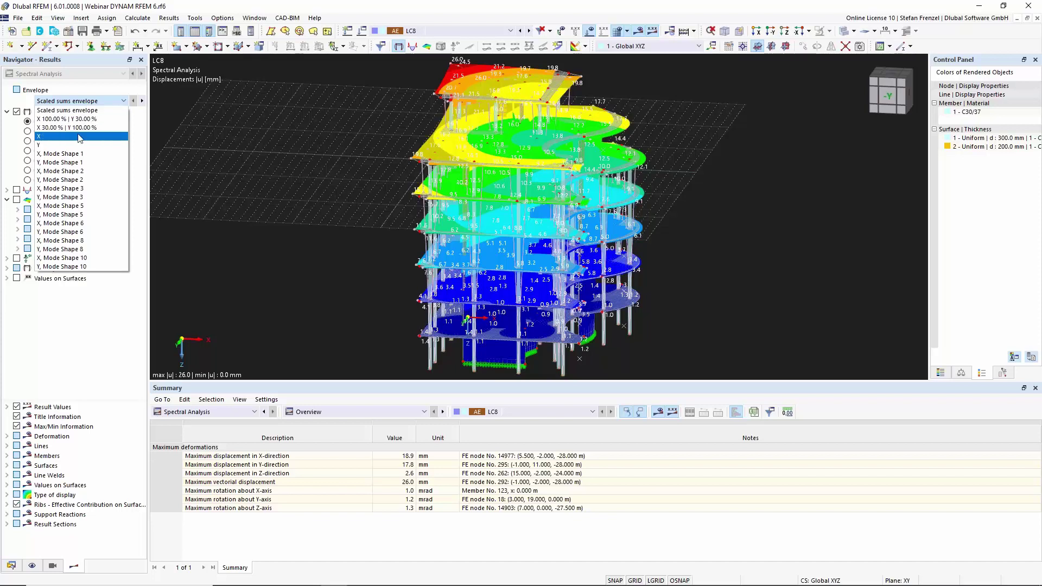
key("Escape")
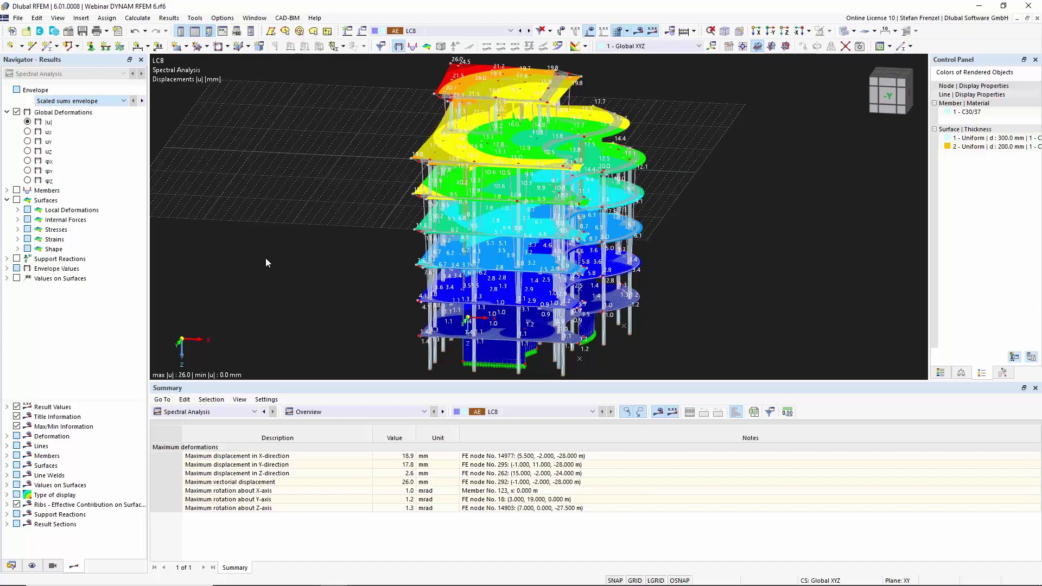
left_click(115, 102)
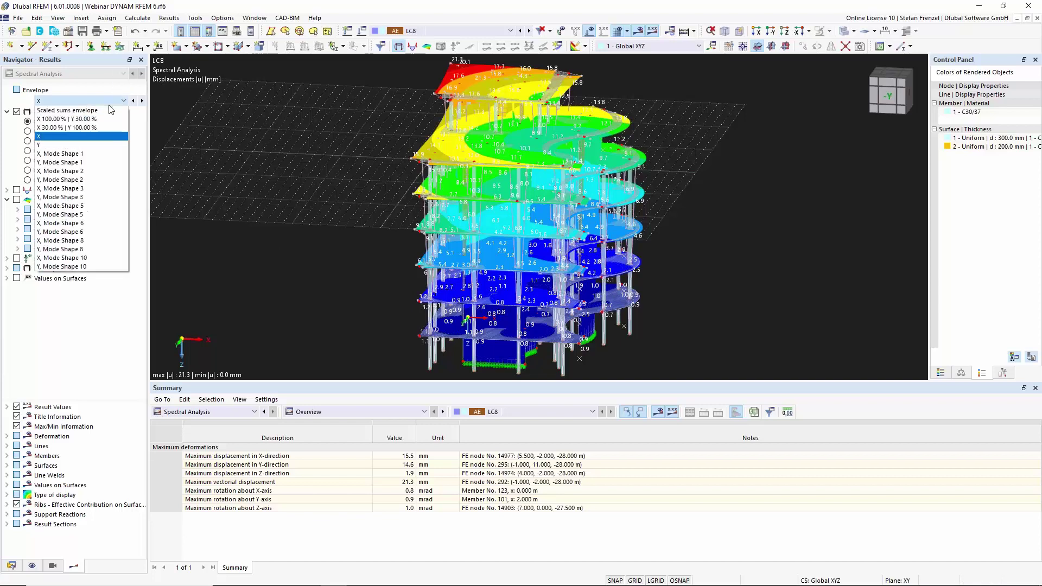
left_click(101, 152)
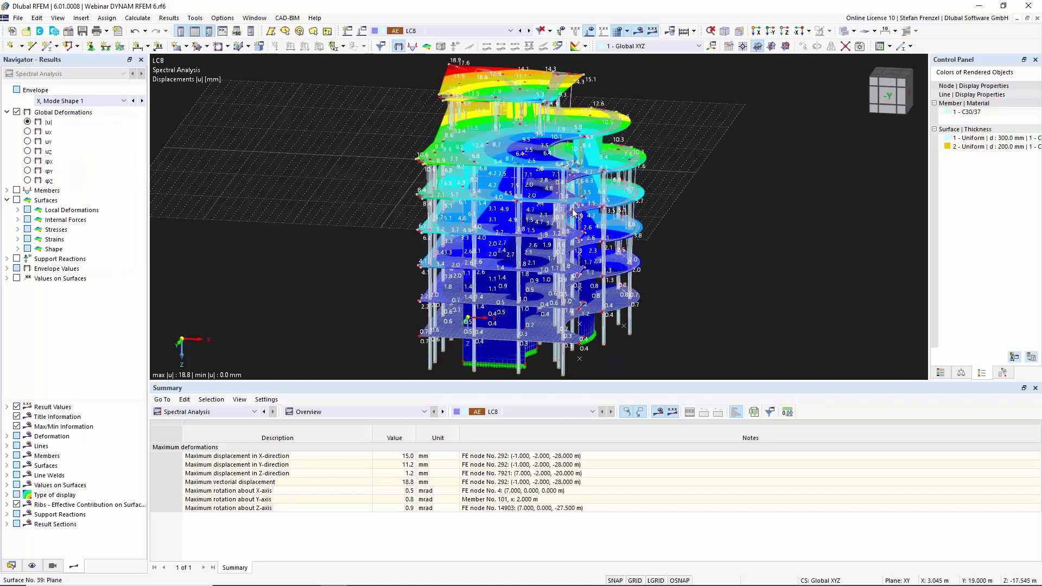
middle_click_drag(721, 186, 540, 185, "ctrl")
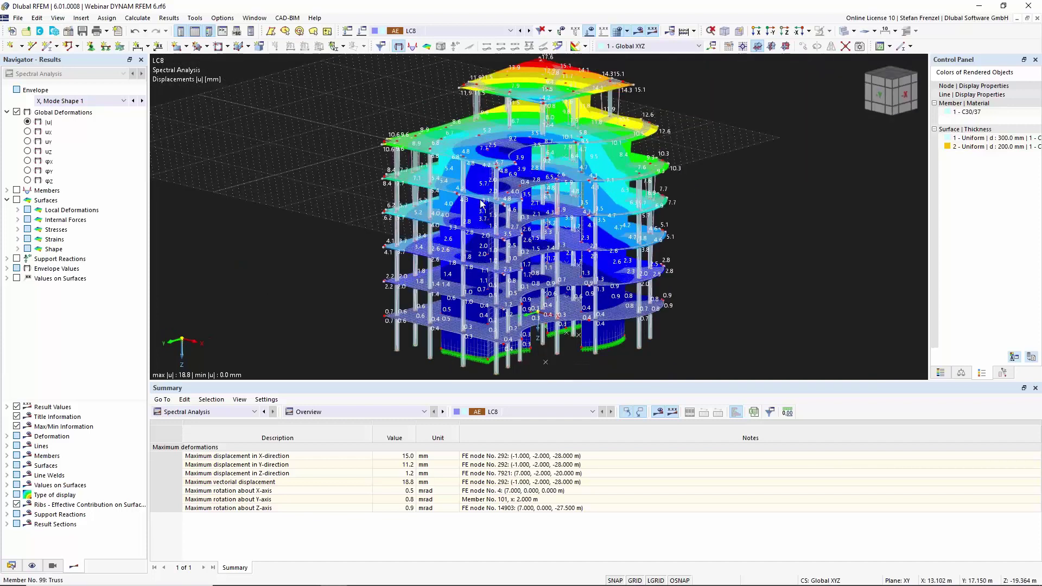
scroll(542, 184, "down", 3)
scroll(541, 184, "up", 3)
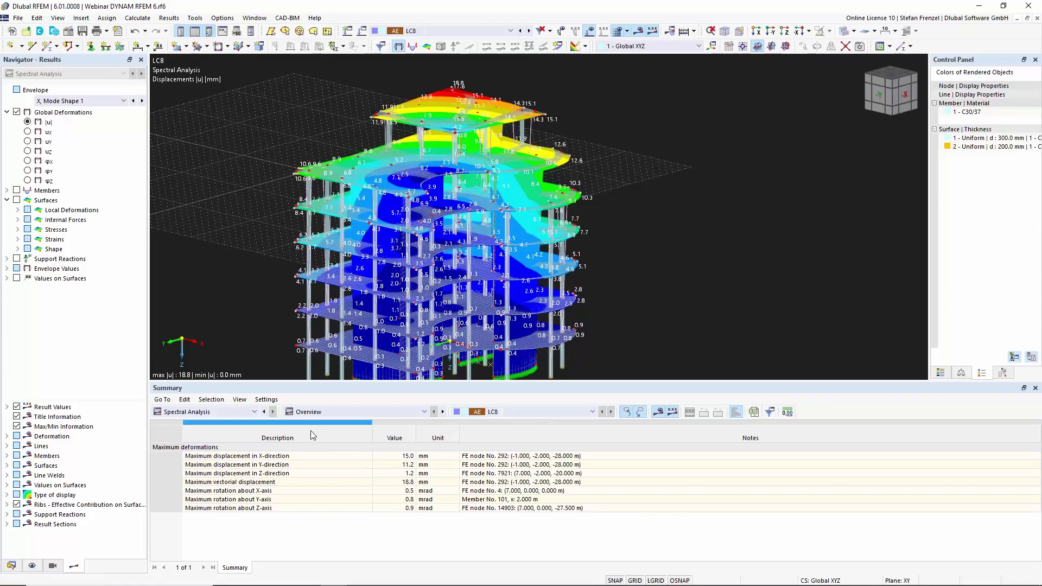
Step: List LC8's spectral analysis results by surface and look through the global deformations
left_click(327, 413)
left_click(333, 457)
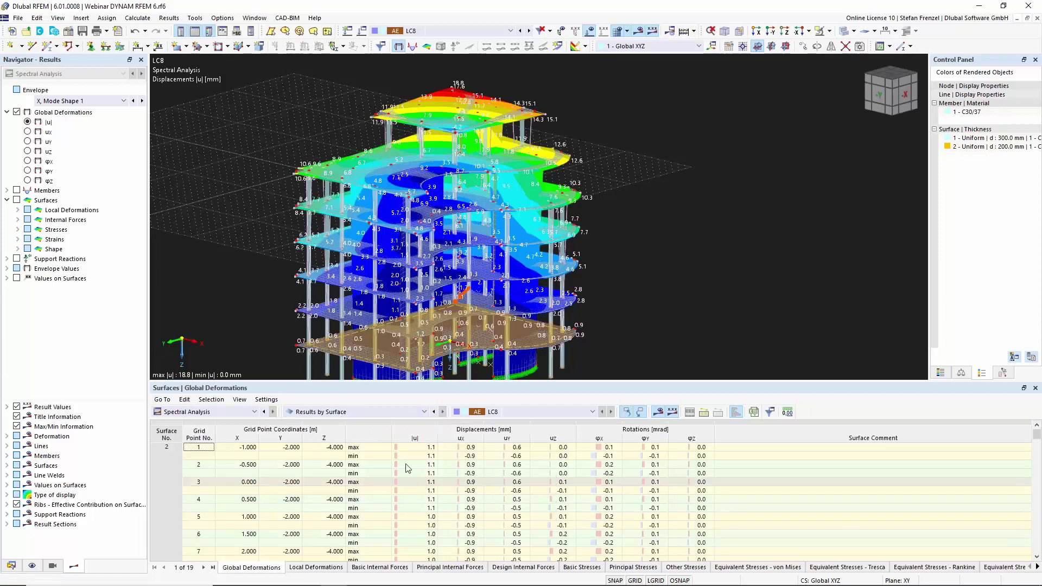
scroll(370, 489, "down", 3)
scroll(369, 488, "up", 5)
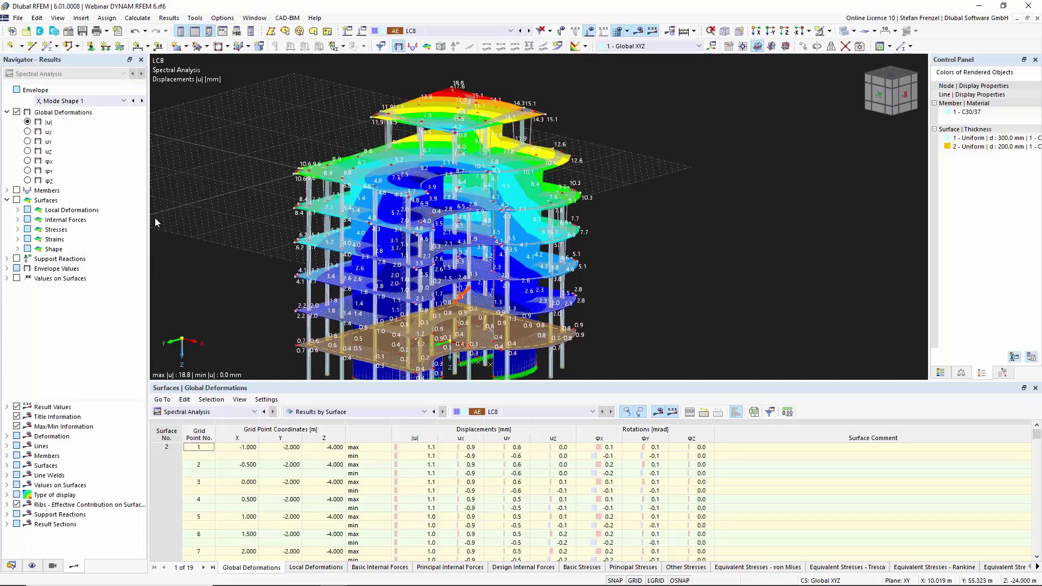
Step: Display the scaled sums envelope of LC8's global deformations on the whole building
scroll(271, 222, "down", 4)
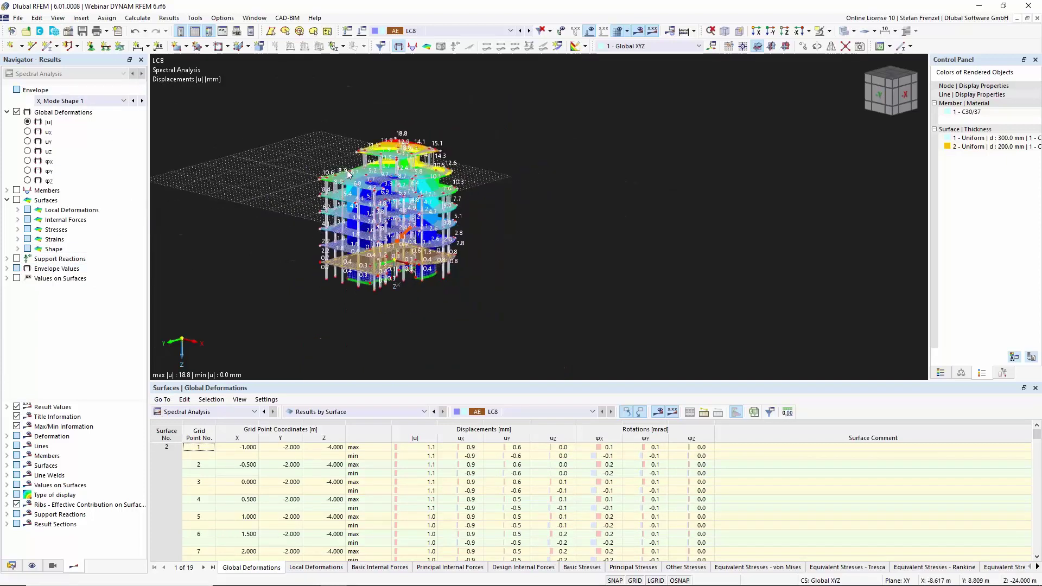
scroll(303, 190, "up", 4)
scroll(303, 190, "down", 4)
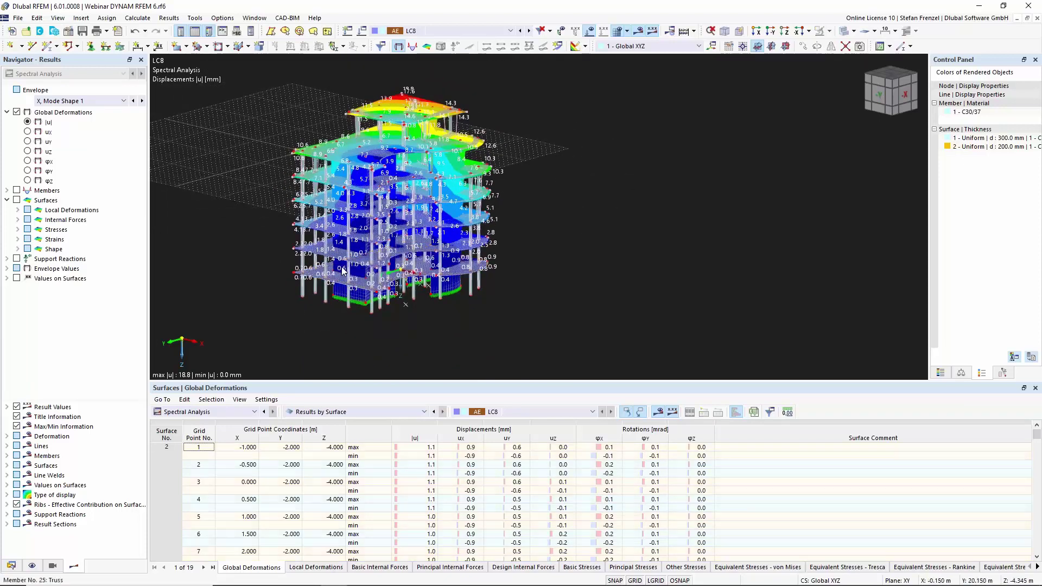
left_click(69, 102)
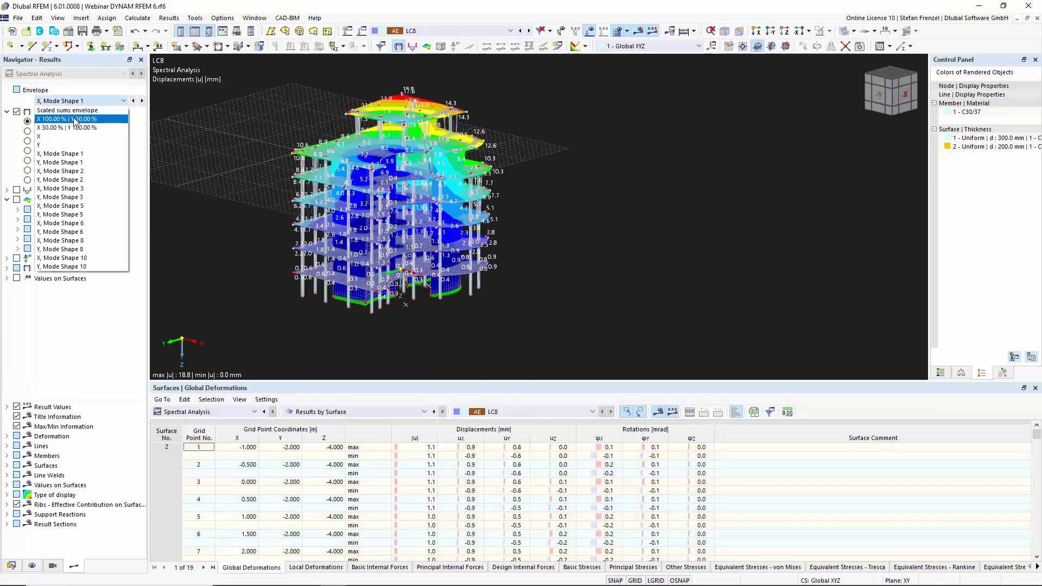
left_click(80, 115)
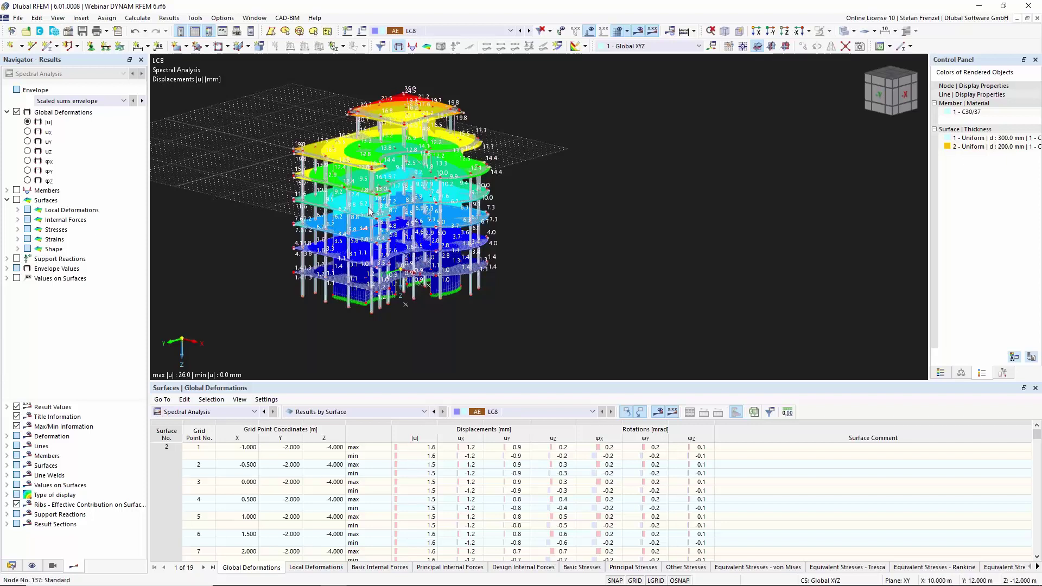
left_click(11, 566)
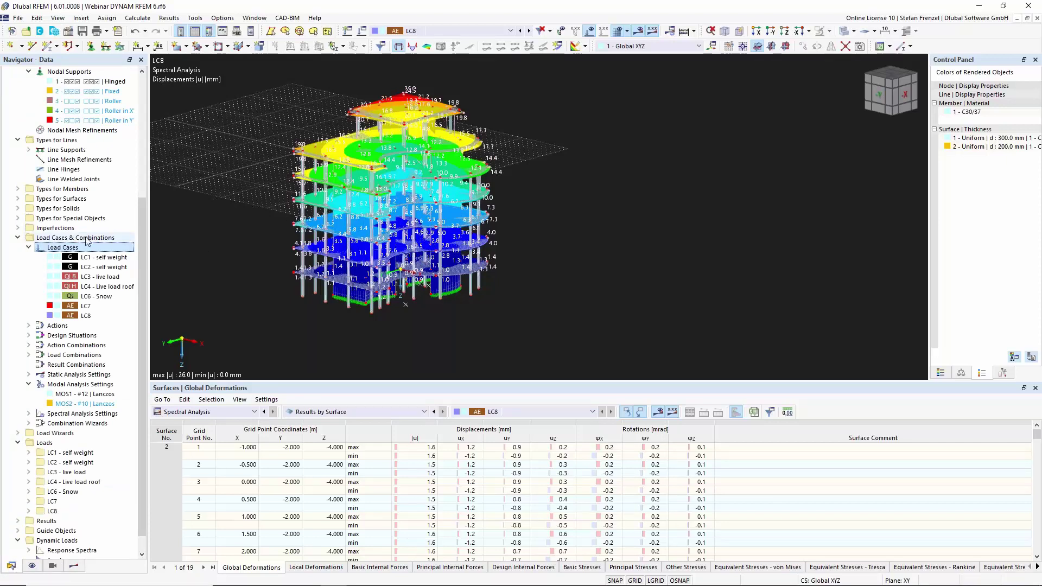
right_click(63, 250)
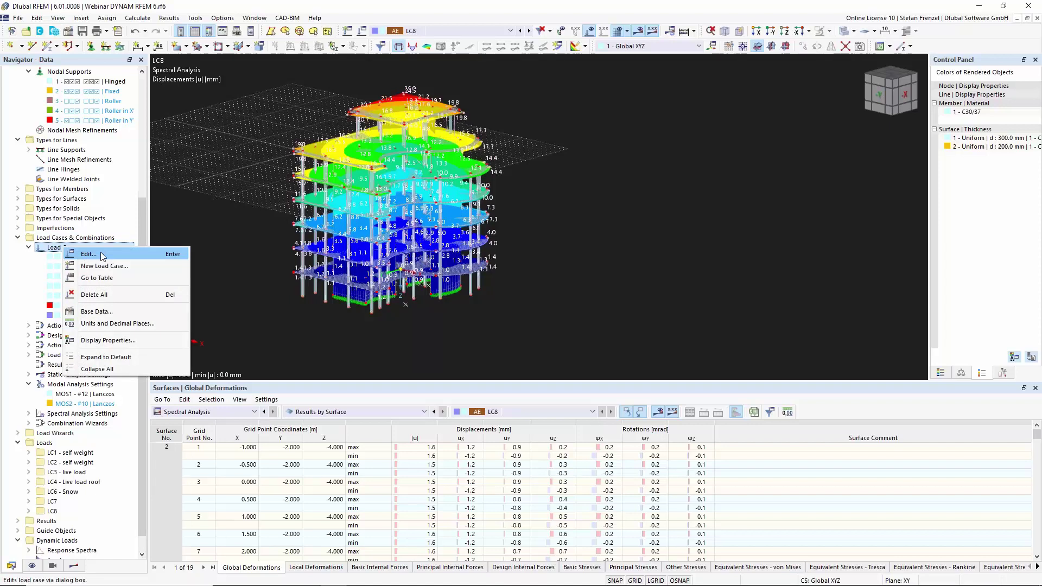
left_click(103, 256)
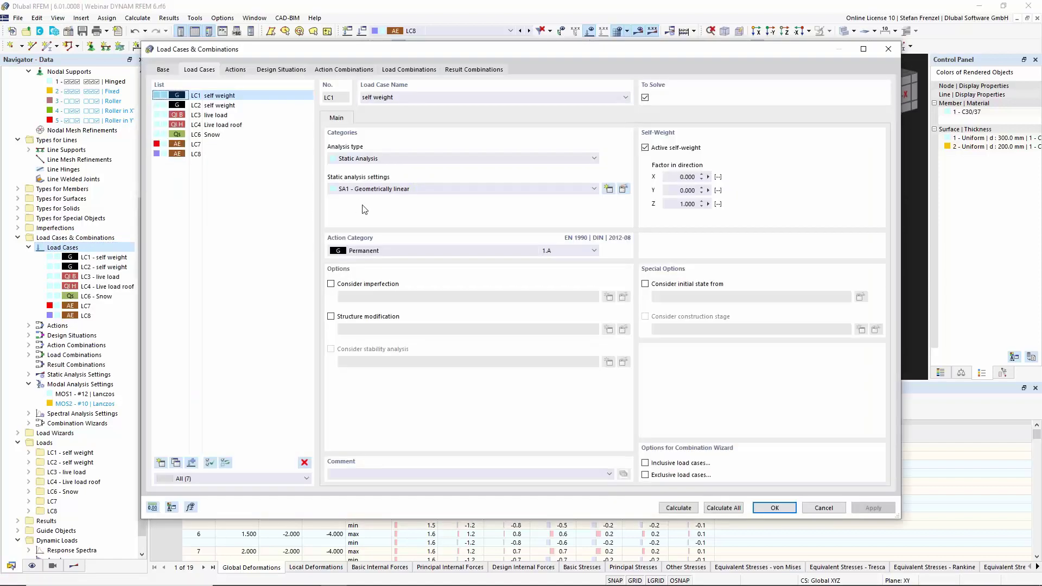
left_click(281, 70)
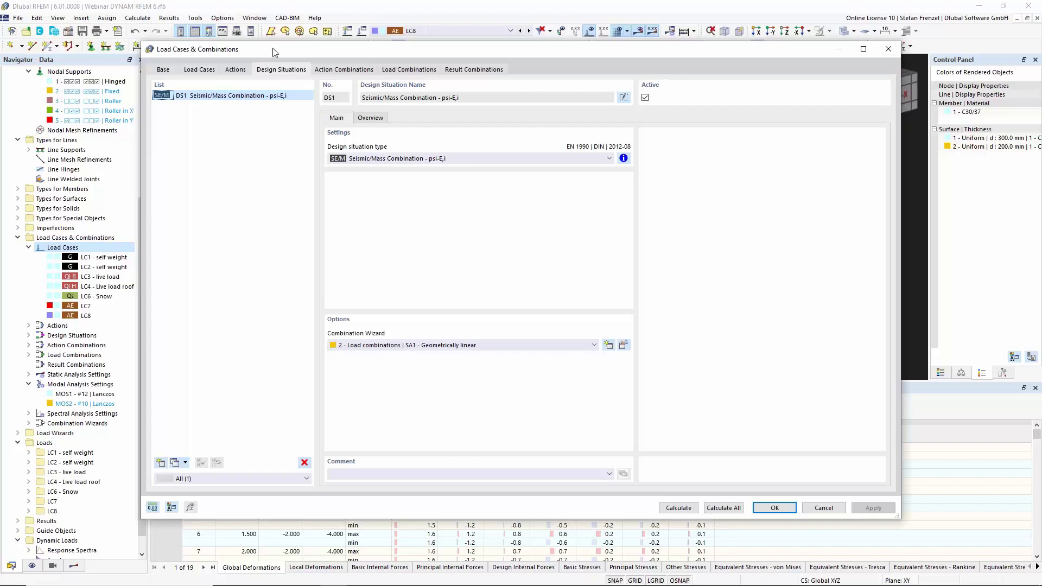
left_click(395, 158)
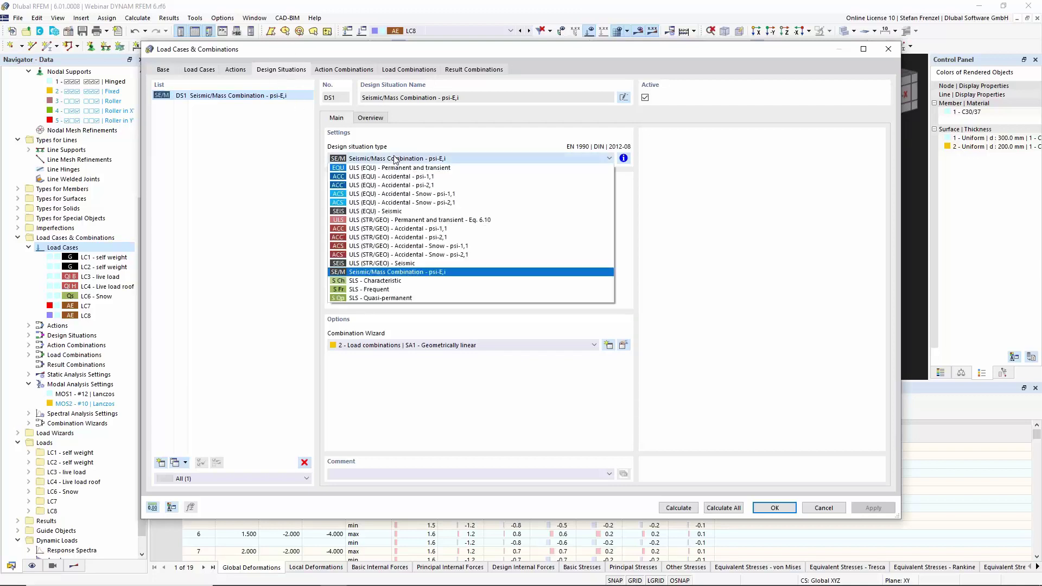
left_click(389, 211)
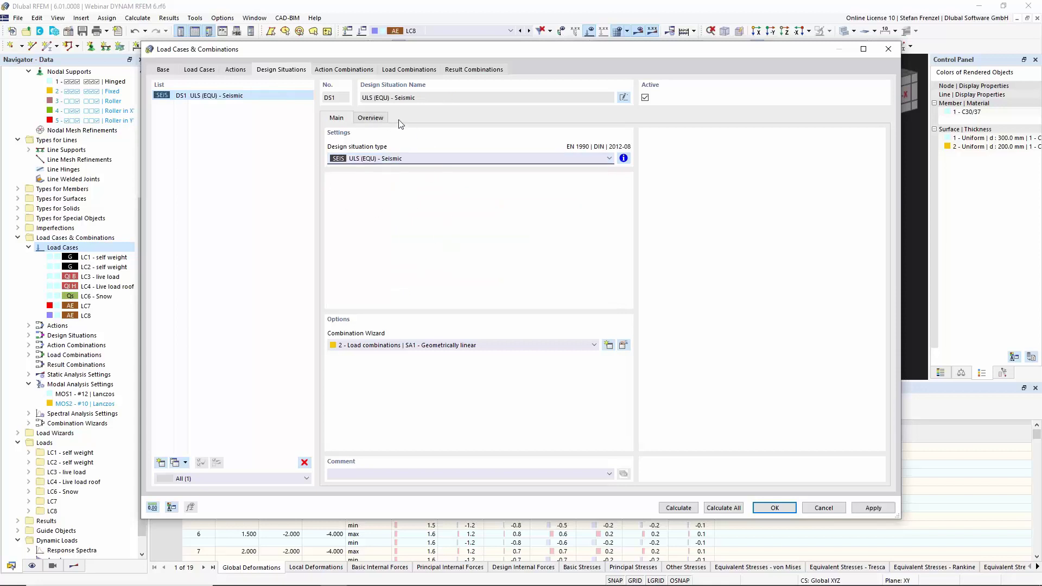
left_click(414, 346)
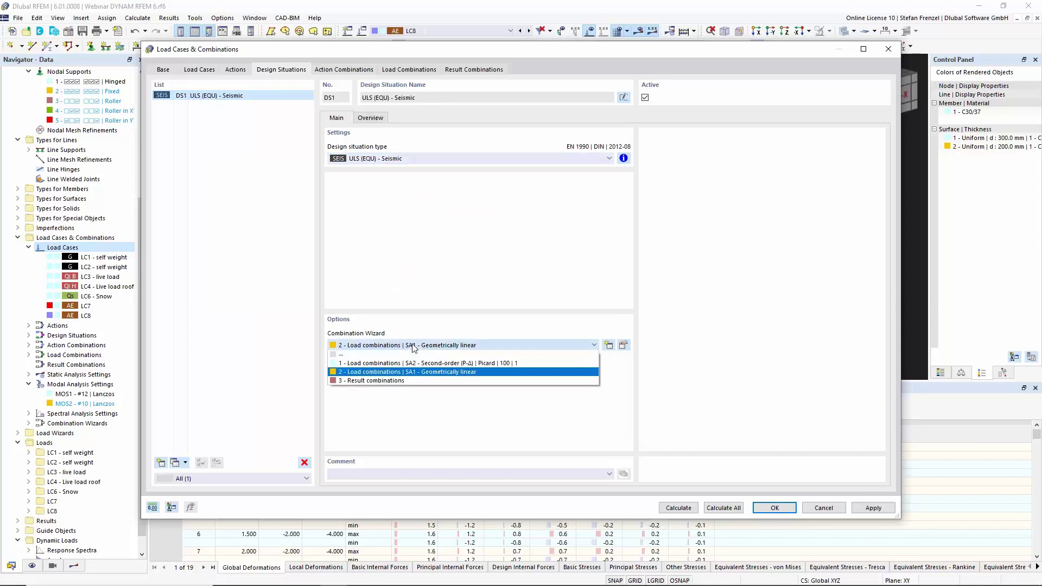
left_click(390, 381)
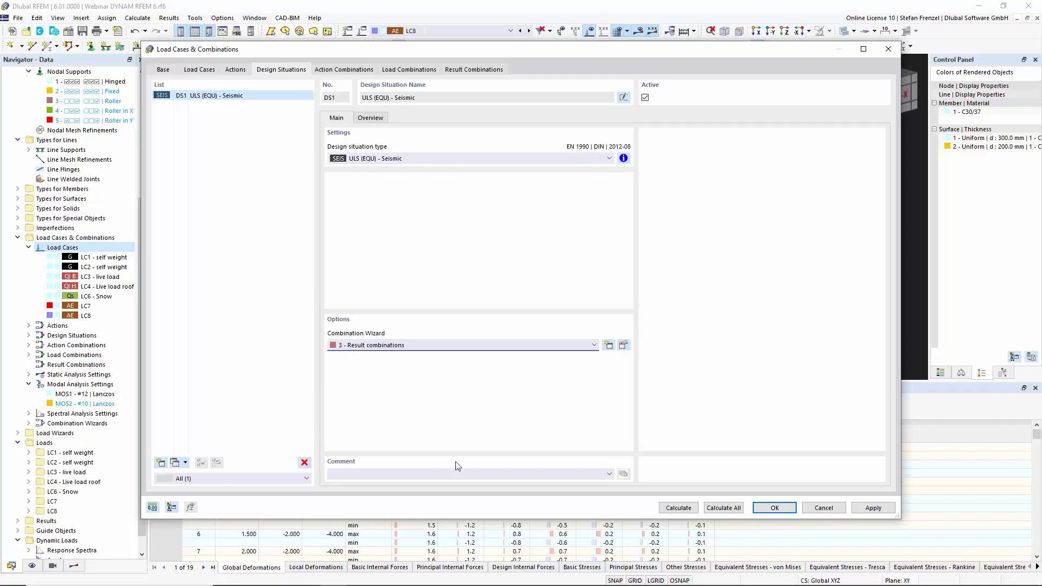
left_click(832, 508)
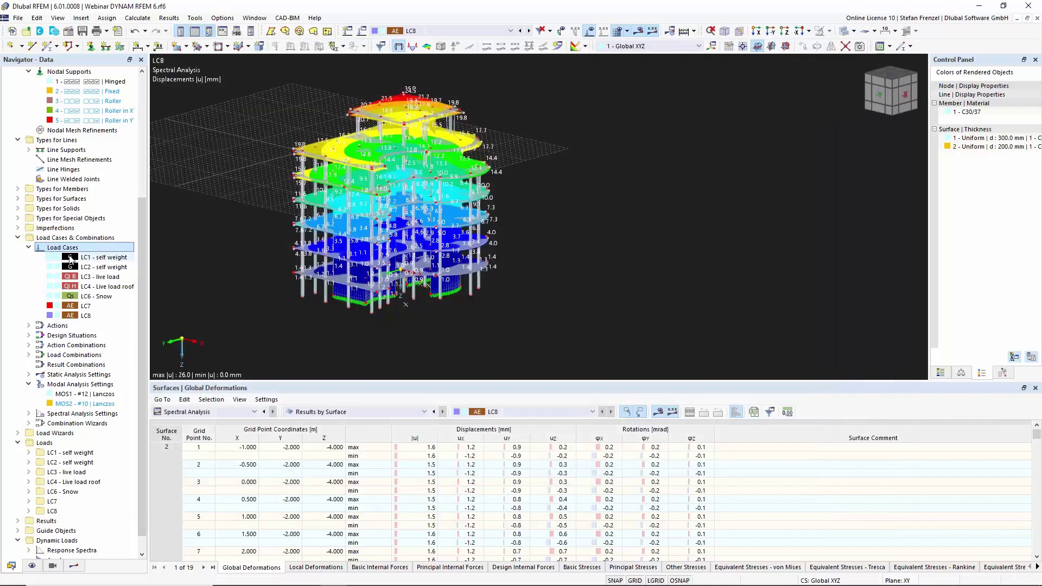
Step: Add a new design situation of type ULS (EQU) - Seismic and assign combination wizard 3 - Result combinations to it
right_click(68, 248)
left_click(363, 282)
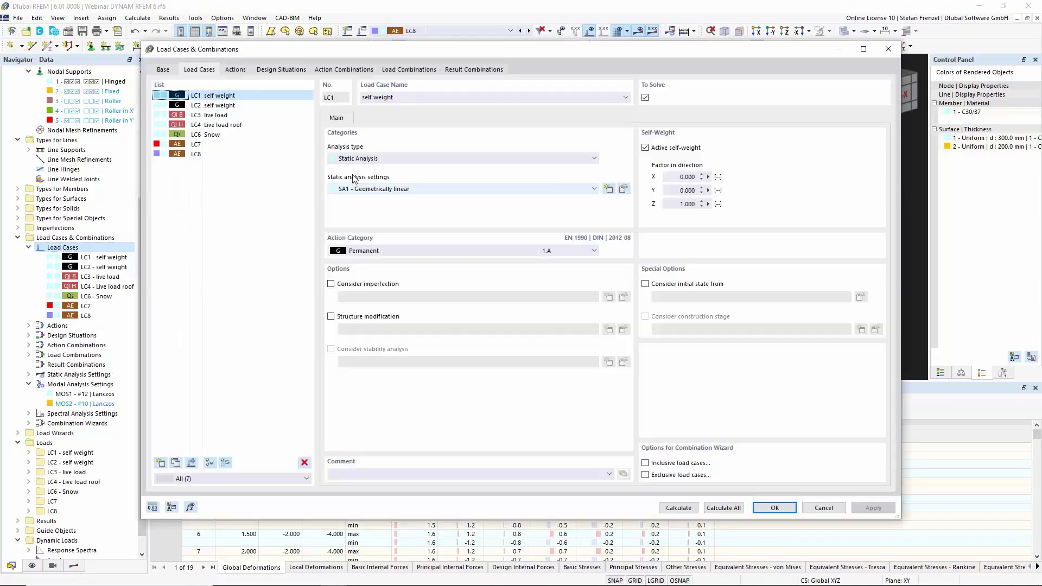
left_click(293, 70)
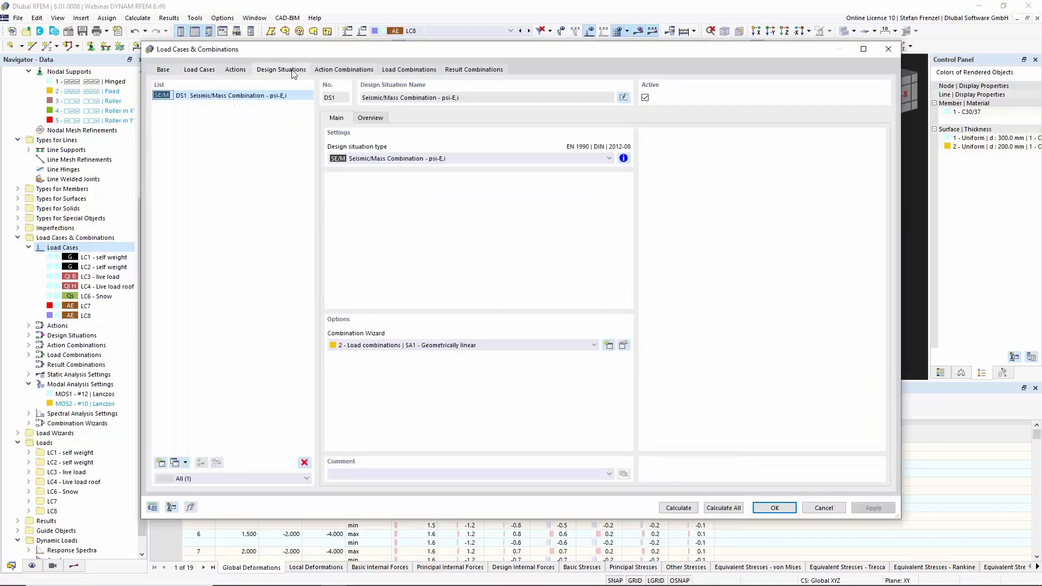
left_click(161, 463)
left_click(388, 159)
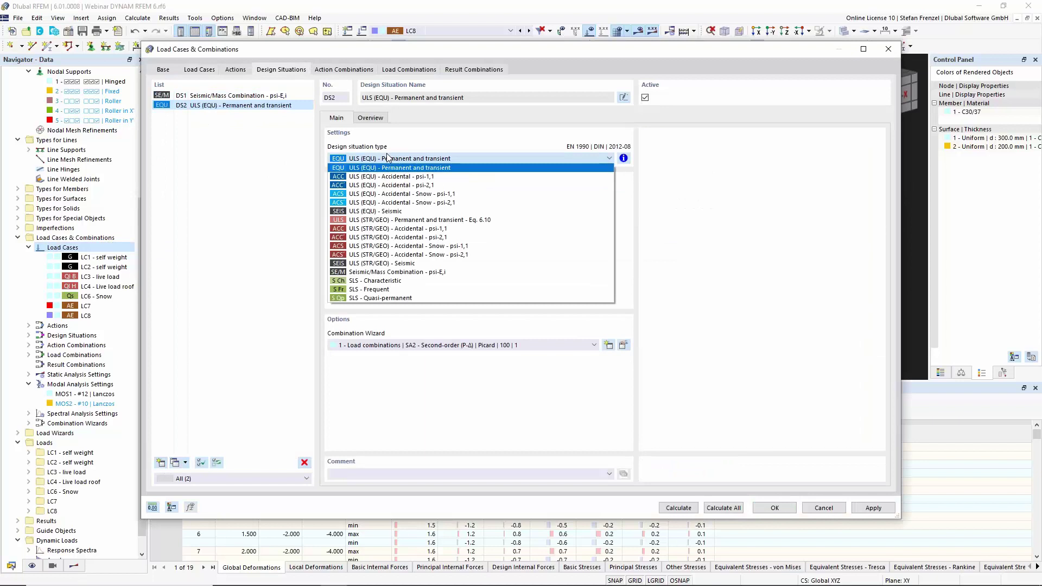
left_click(387, 211)
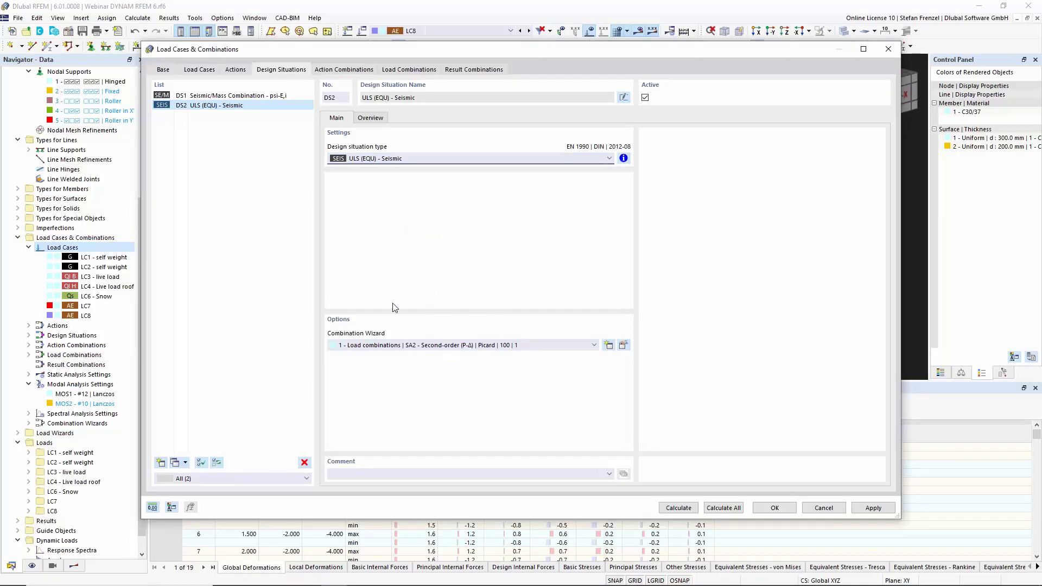
left_click(407, 350)
left_click(406, 383)
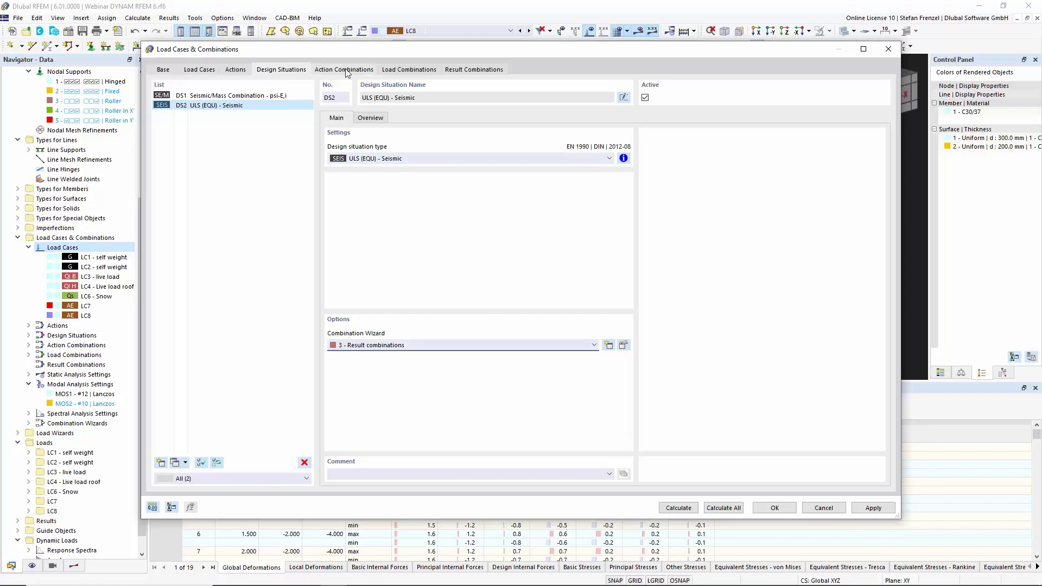
Step: Generate the result combinations and review the load cases assigned to RC1
left_click(394, 73)
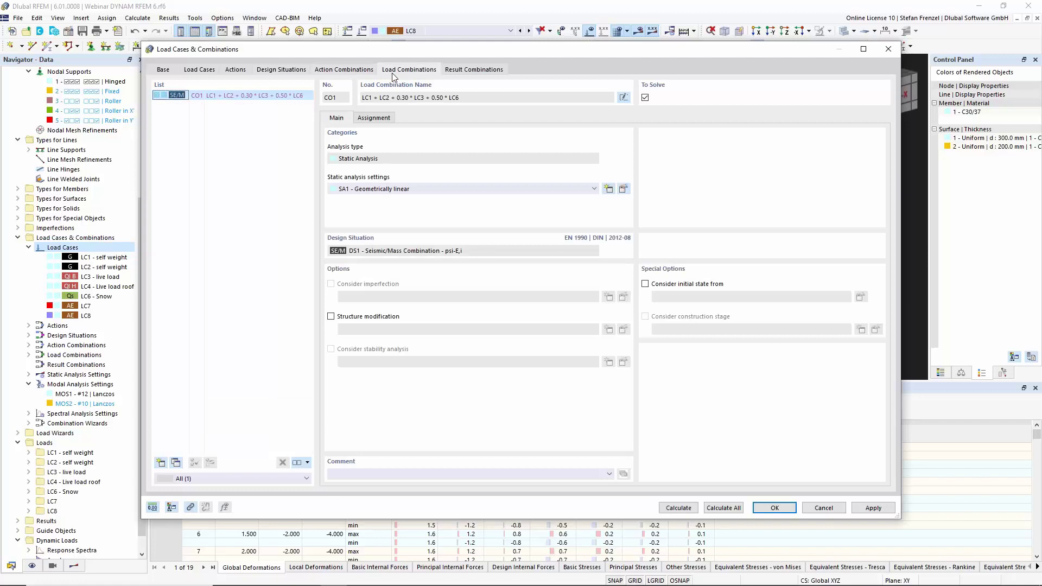
left_click(464, 71)
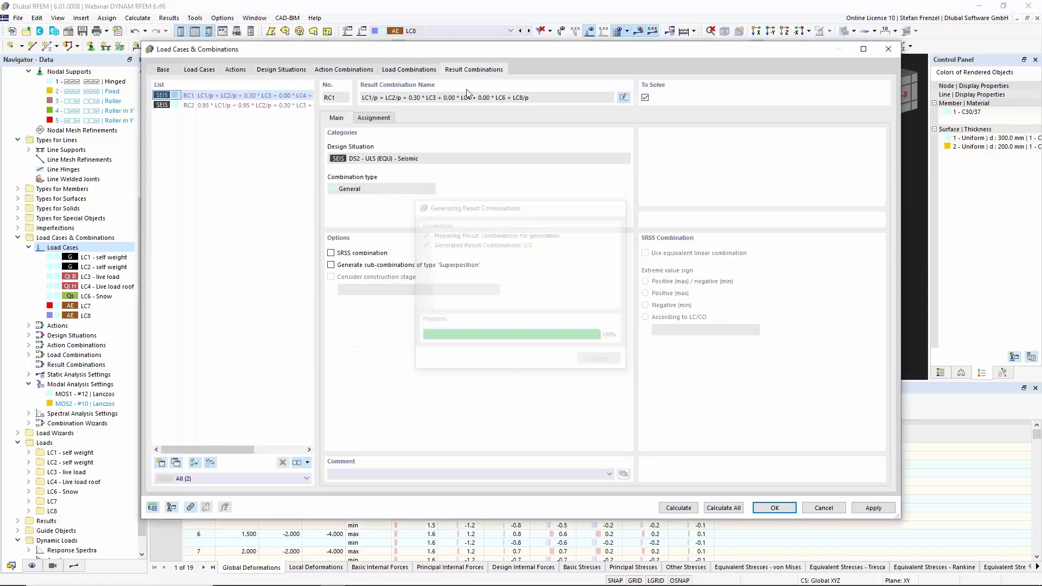
left_click(386, 117)
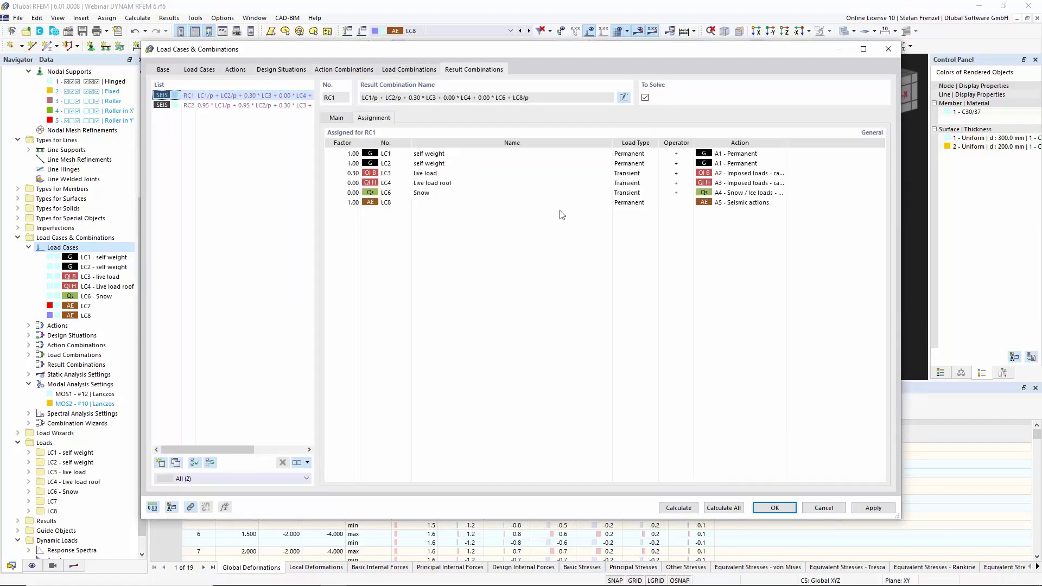
left_click(475, 206)
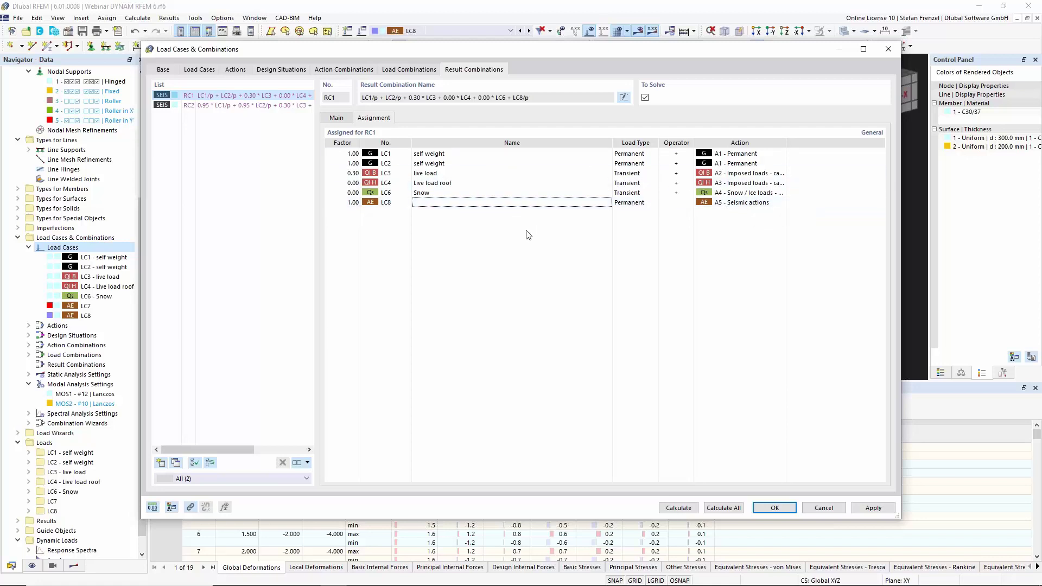
Step: Enable sub-results for the result combinations and return to the RC1 assignment
left_click(170, 71)
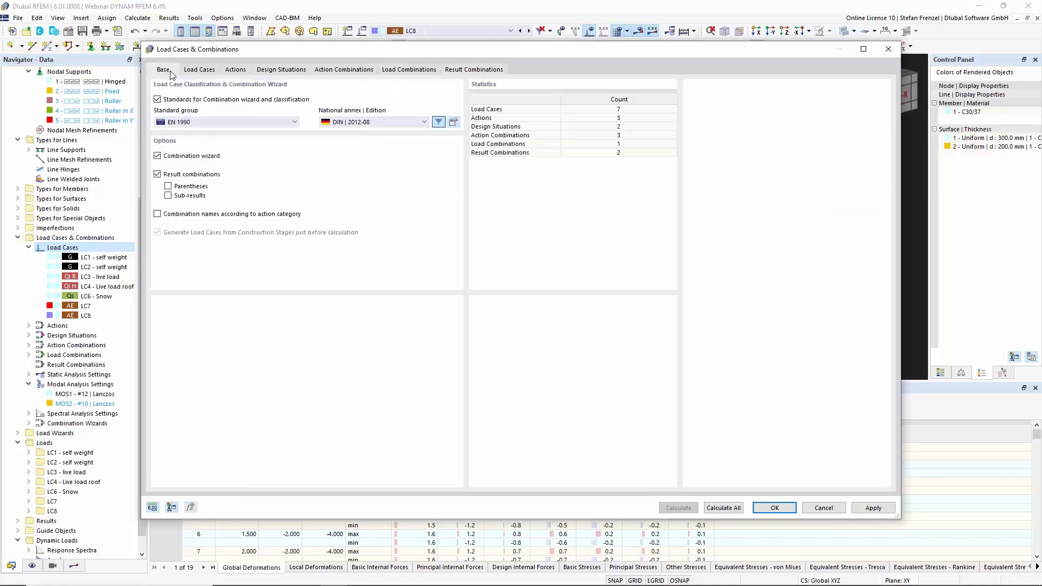
left_click(168, 195)
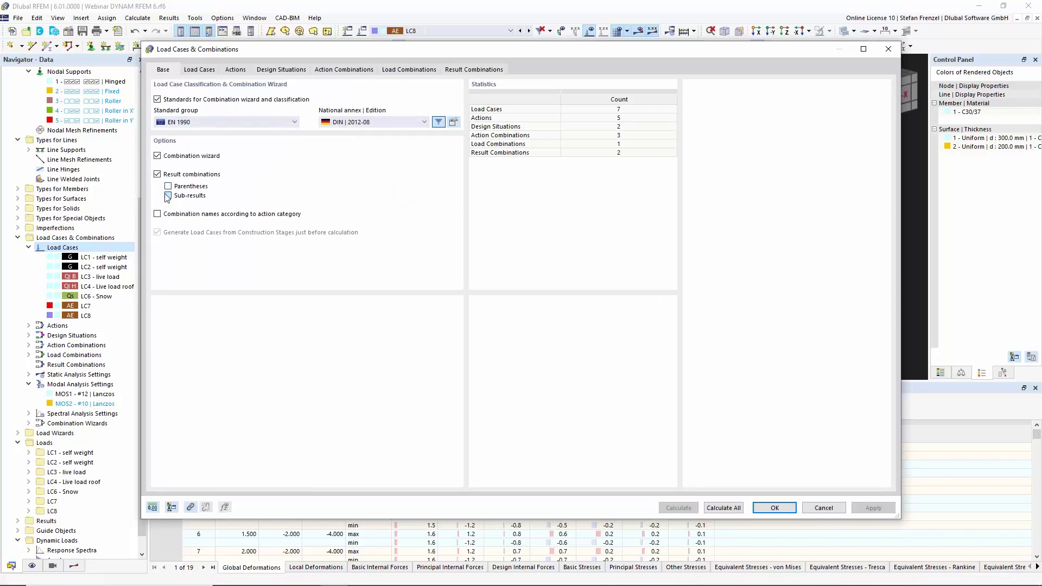
left_click(474, 69)
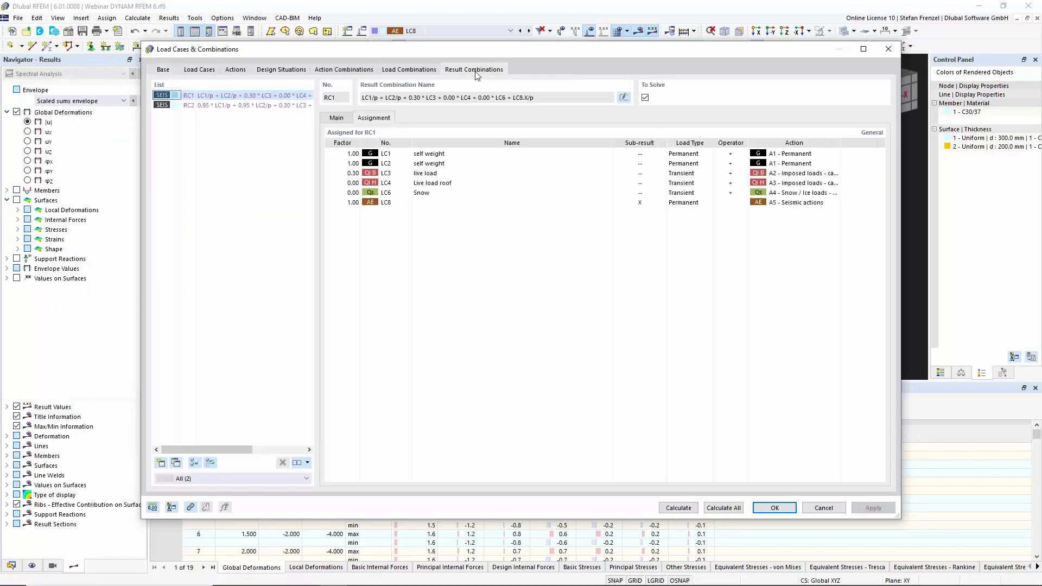
Step: Set LC8's sub-result in RC1 to Scaled sums envelope and apply the combination changes, accepting the deletion of existing results
left_click(650, 206)
left_click(662, 203)
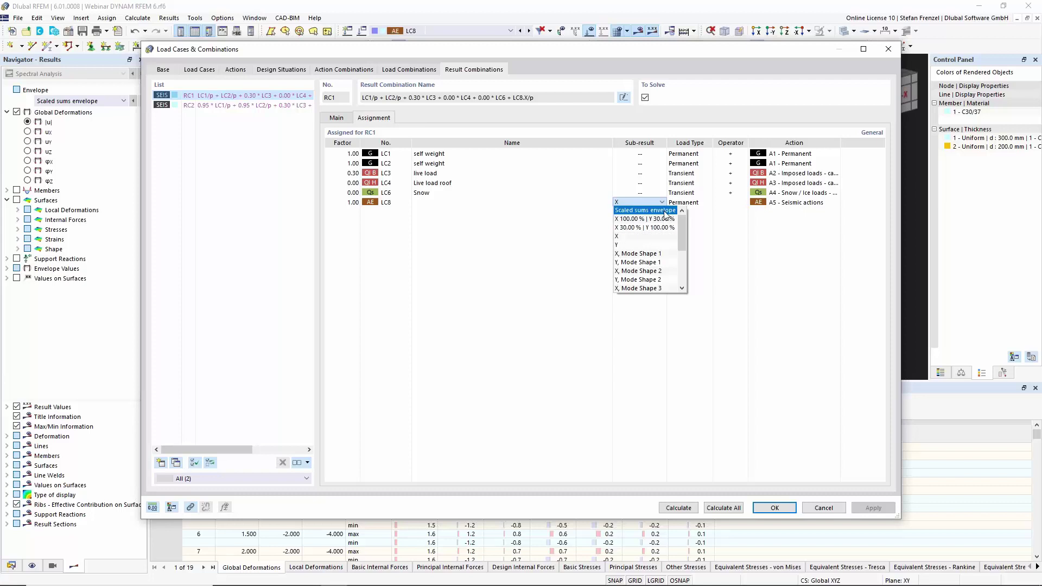
left_click(662, 211)
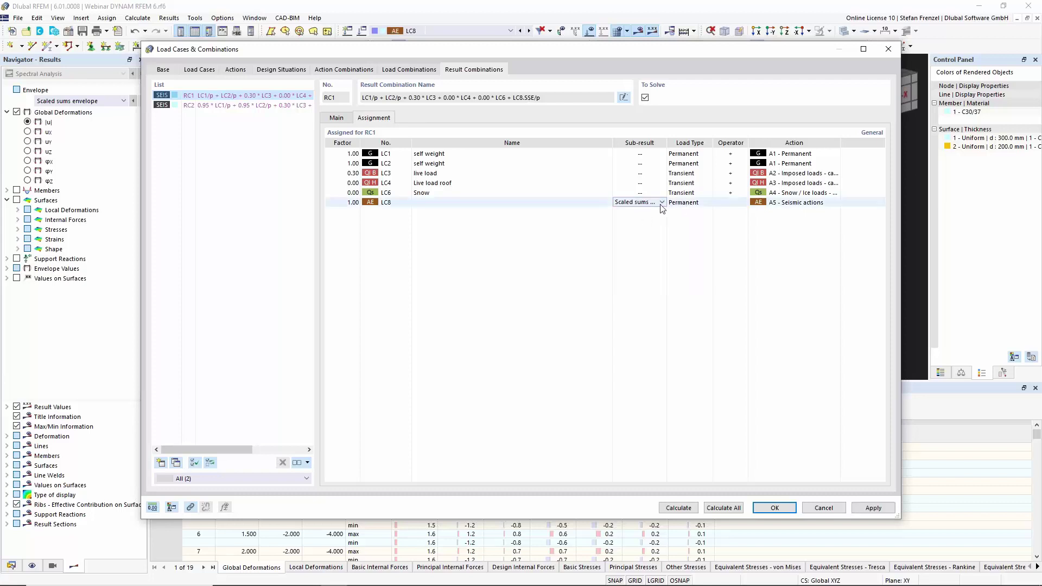
left_click(662, 202)
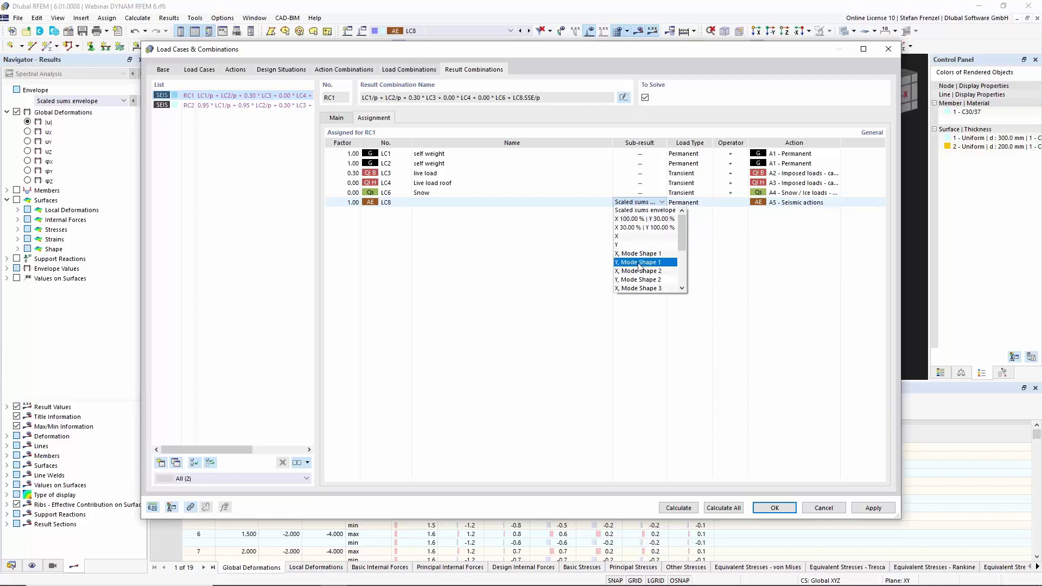
left_click(513, 251)
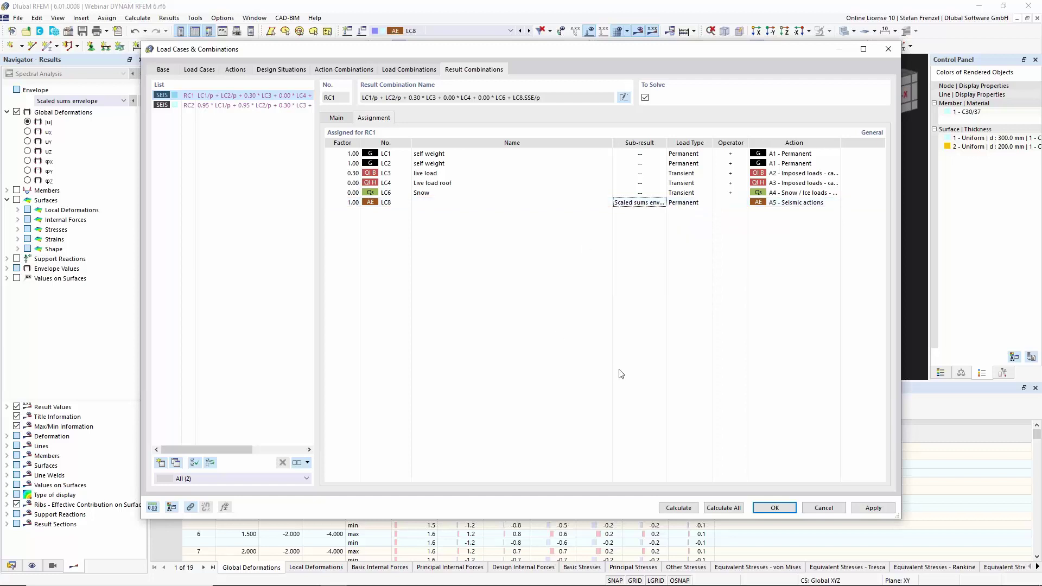
left_click(774, 506)
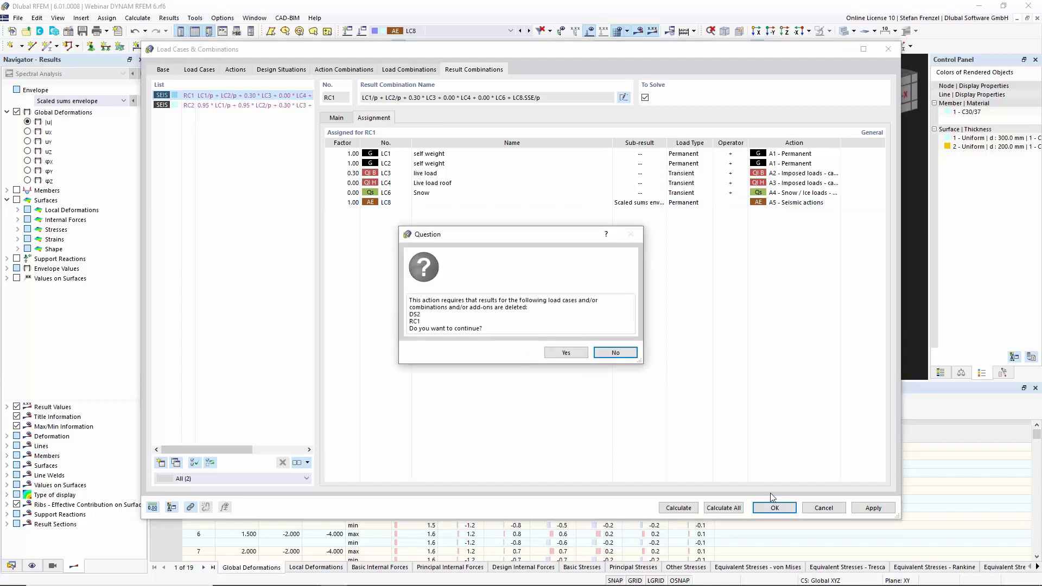
left_click(563, 353)
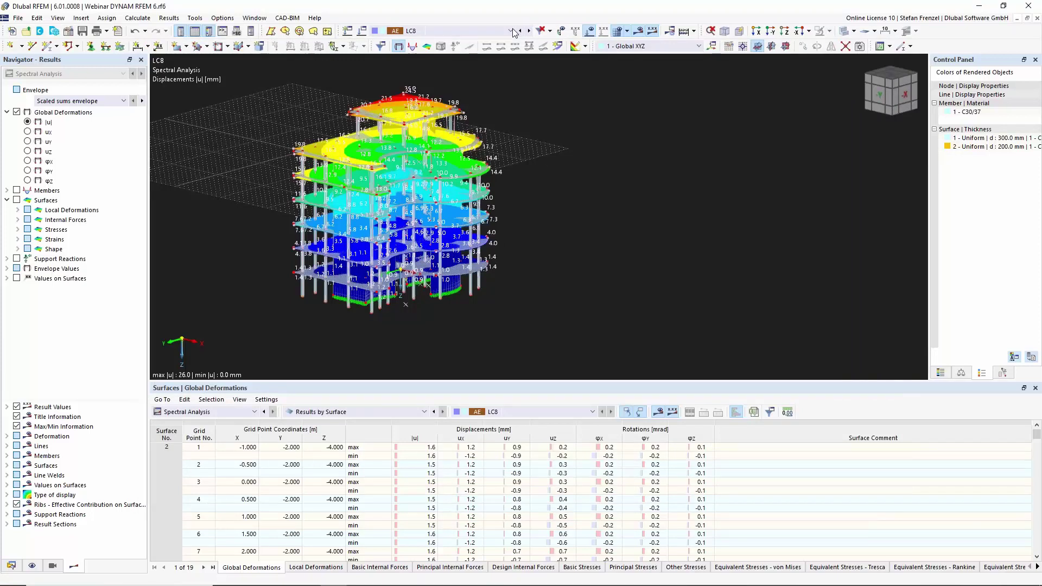
Step: Calculate result combination RC1 and inspect its global deformations on the building from another side
left_click(684, 34)
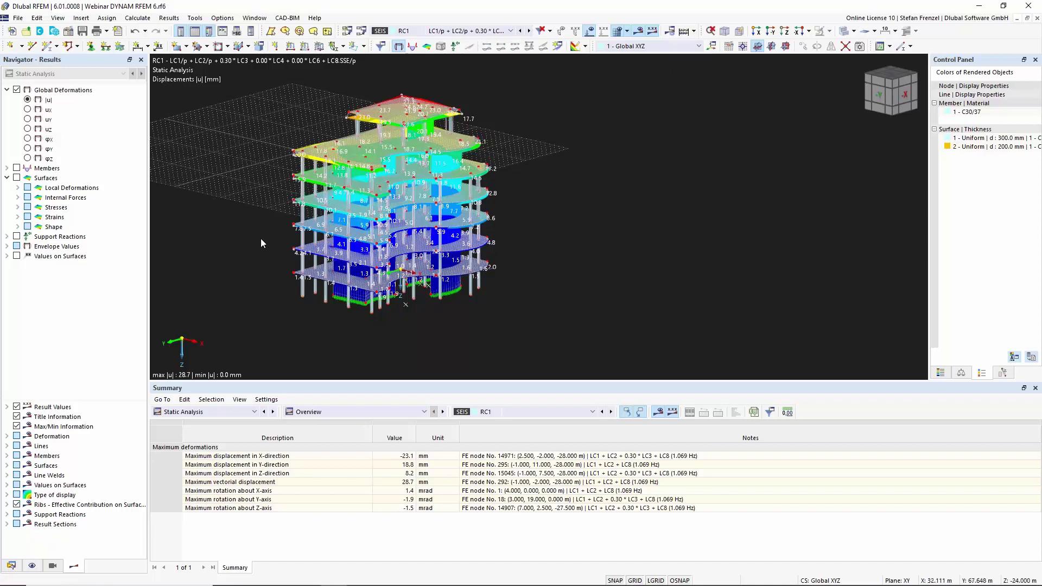
middle_click_drag(363, 245, 292, 200, "ctrl")
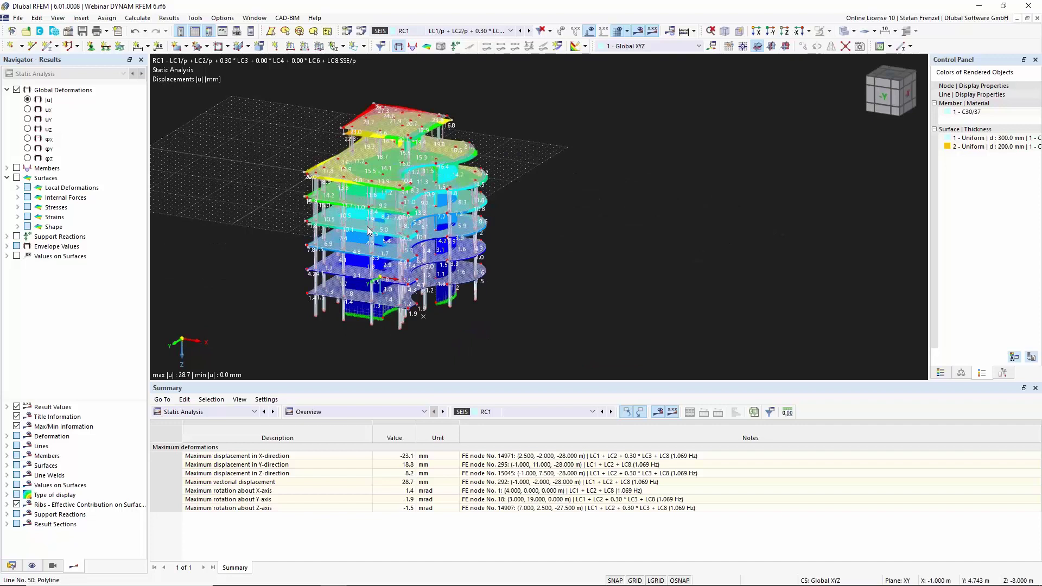
Step: Activate the Concrete Design add-on in the model's base data
left_click(11, 566)
scroll(64, 255, "up", 6)
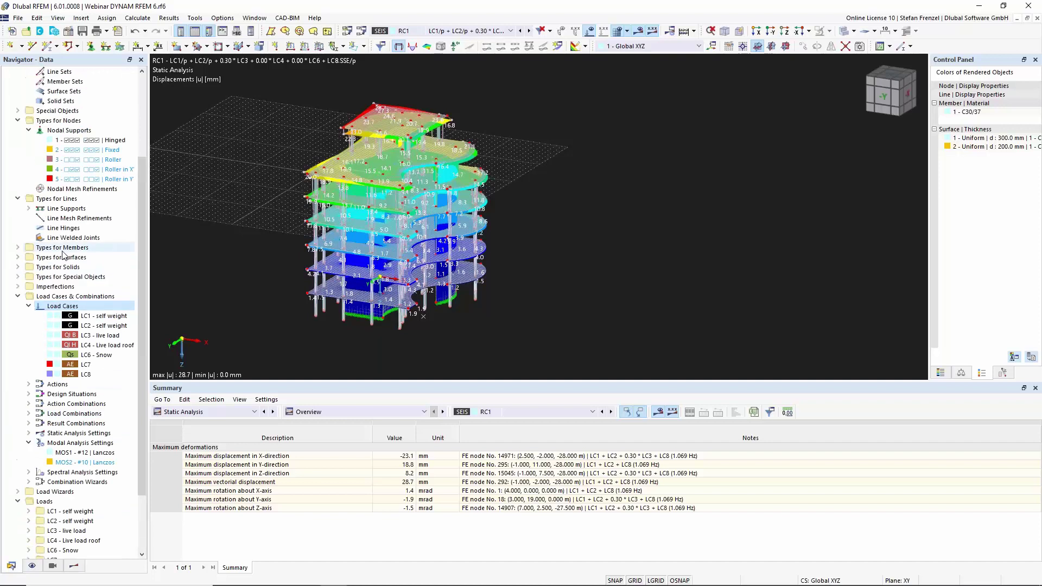
left_click(68, 85)
right_click(66, 85)
left_click(88, 92)
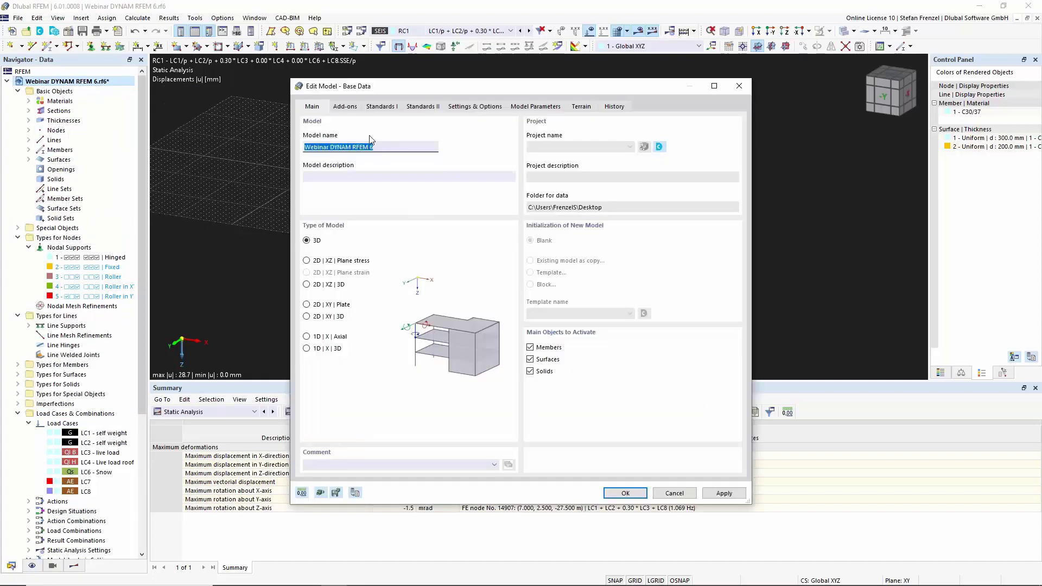
left_click(389, 108)
left_click(346, 107)
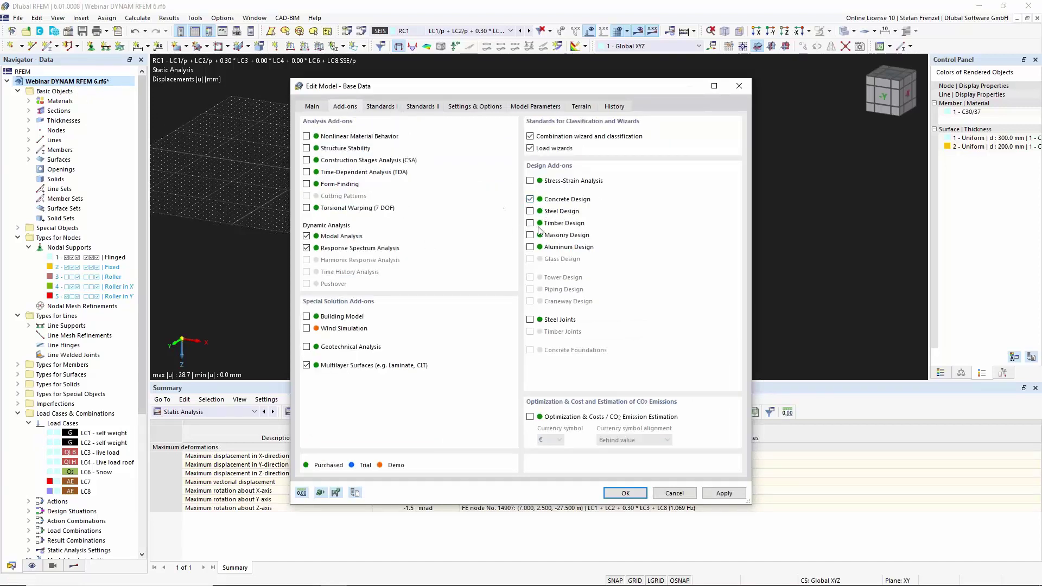
key("Return")
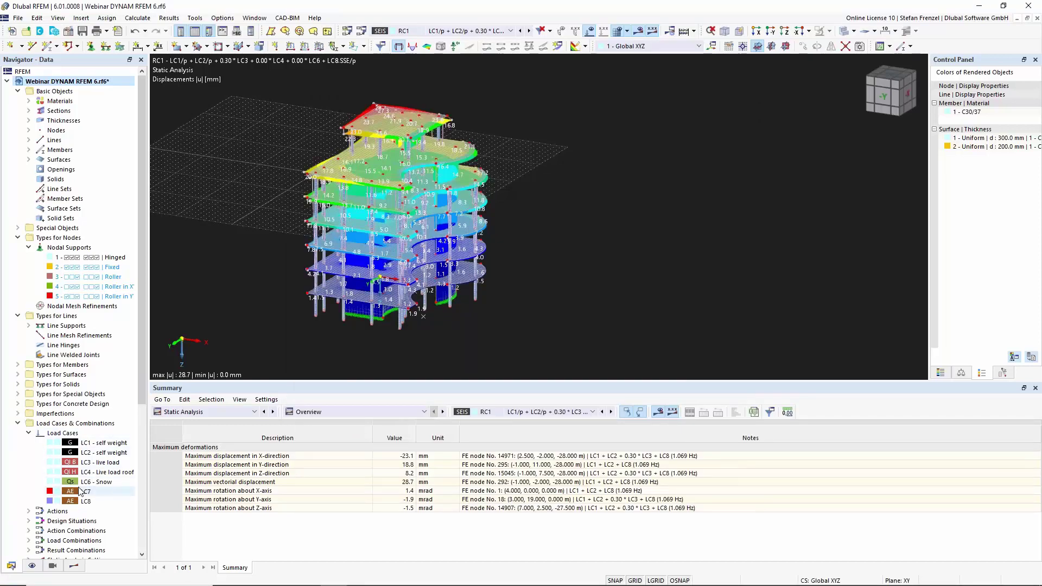
Step: Review design situation DS2, the action combinations, the load cases and the combination wizard's base options without changing them
scroll(33, 429, "down", 4)
left_click(28, 404)
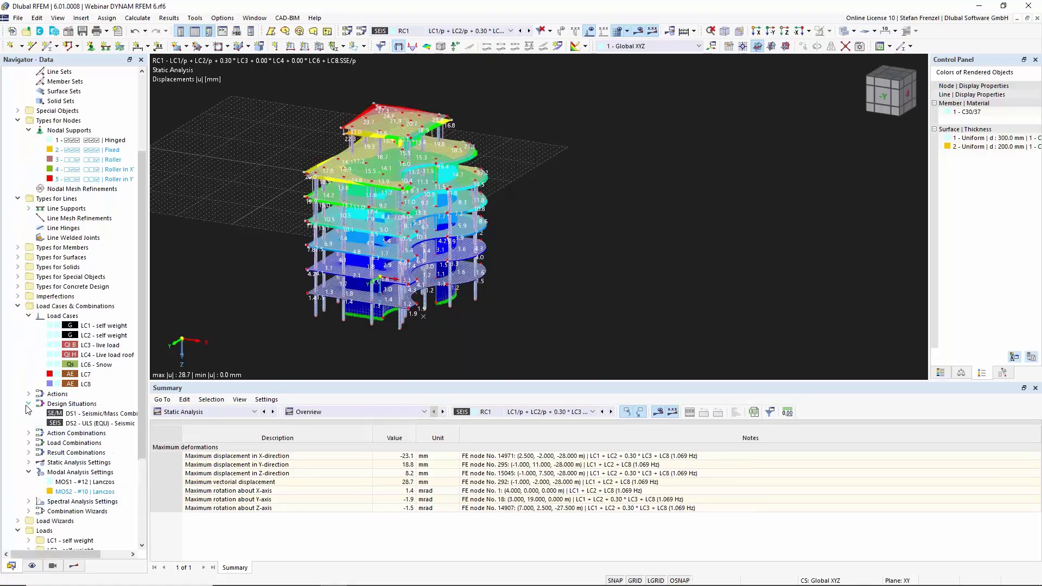
double_click(105, 424)
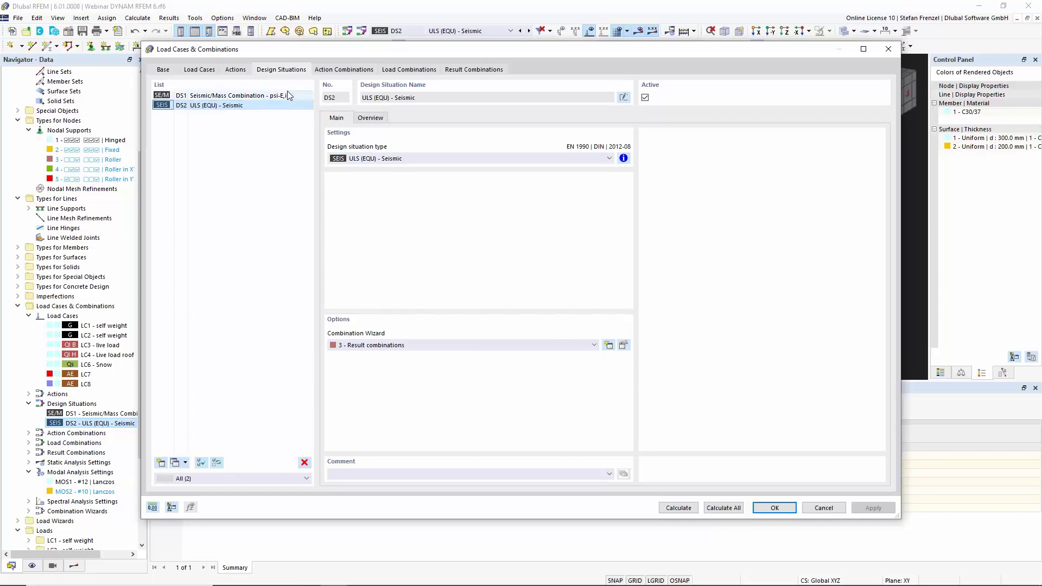
left_click(343, 70)
left_click(258, 71)
left_click(419, 71)
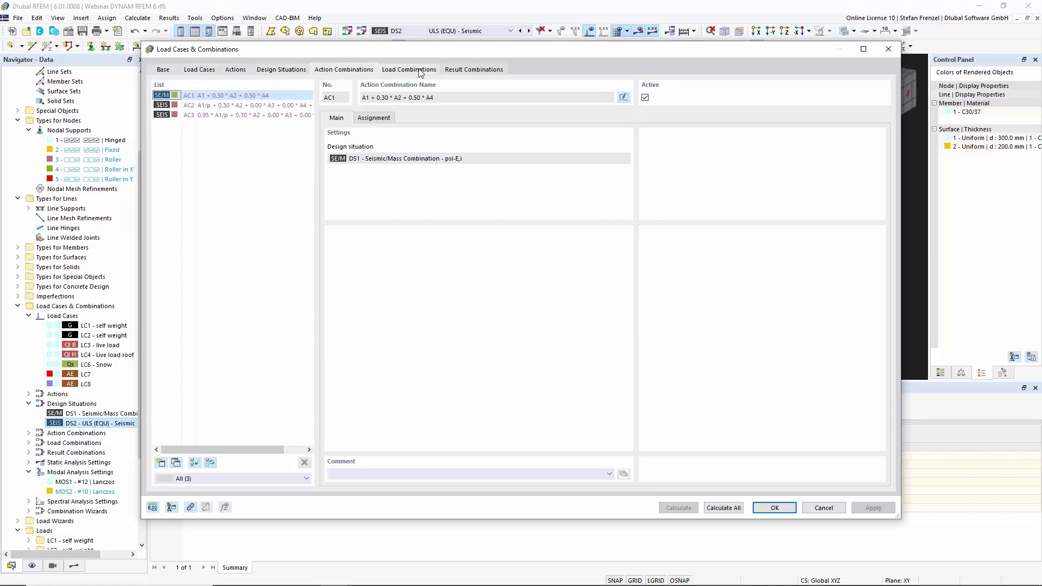
left_click(199, 72)
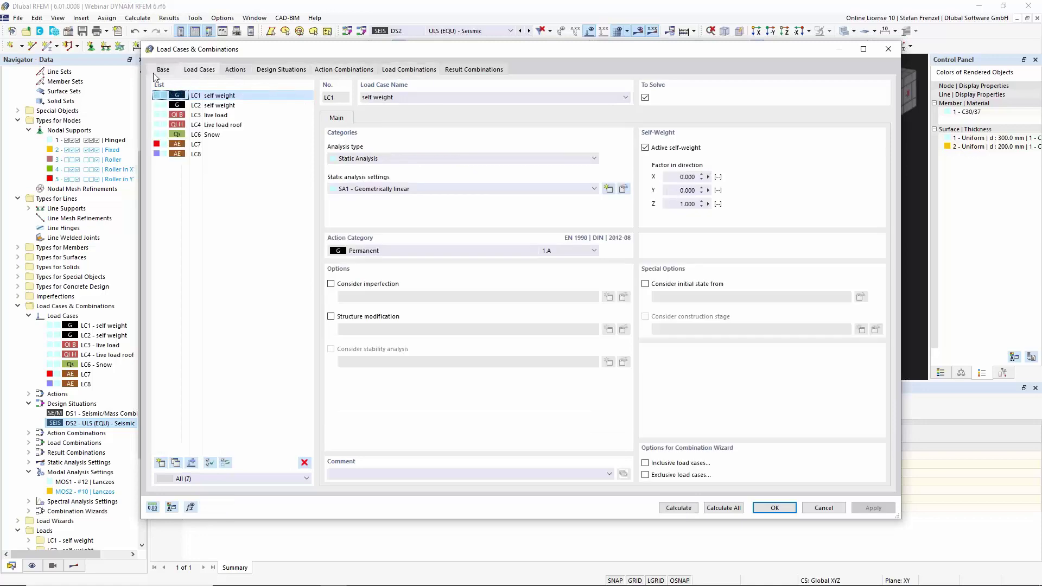
left_click(156, 73)
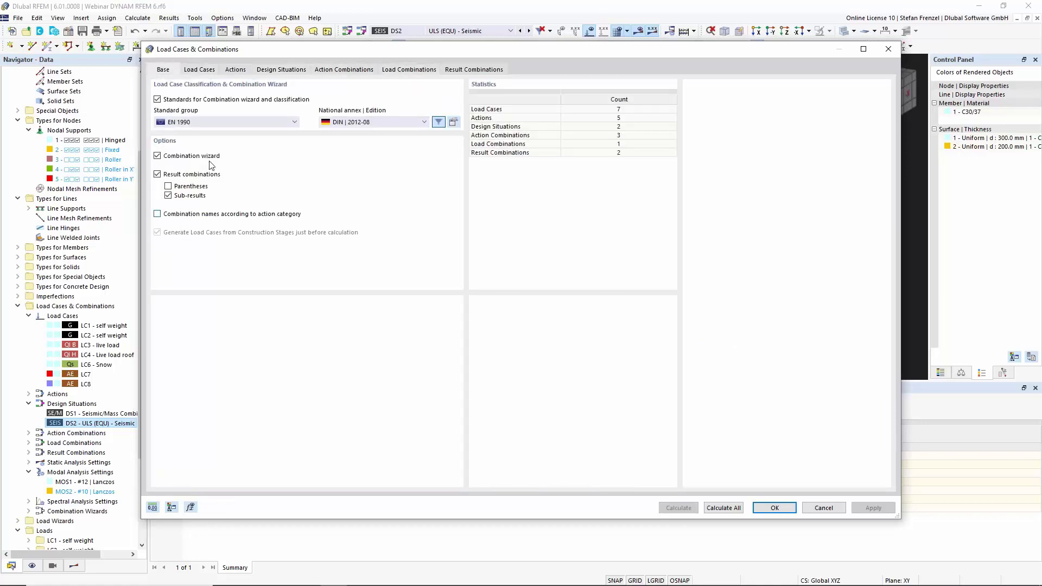
left_click(296, 71)
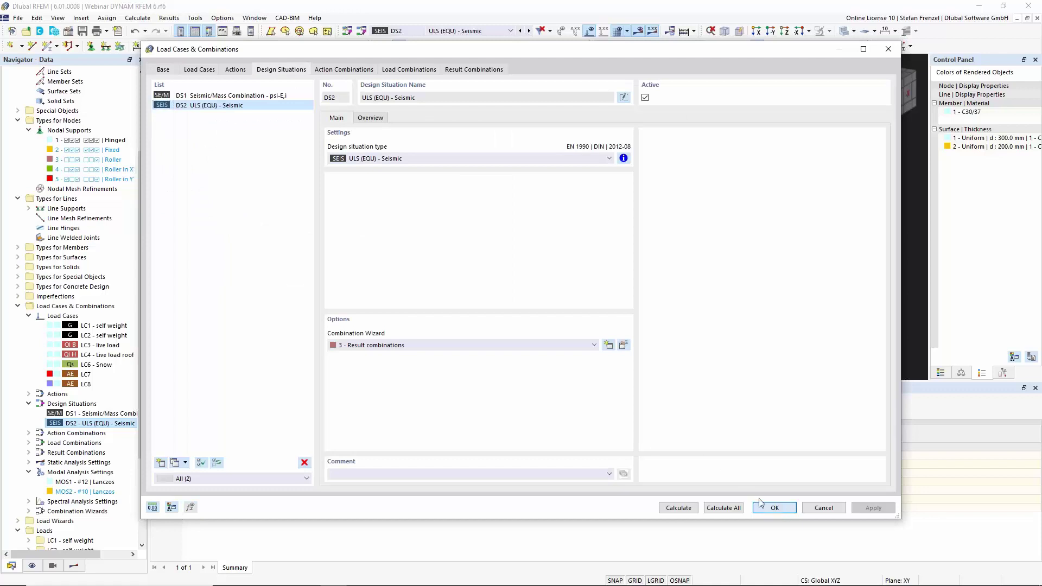
key("Escape")
Step: Enable the Concrete Design add-on in the base data of the Webinar DYNAM RFEM 6 model and confirm
scroll(76, 163, "up", 4)
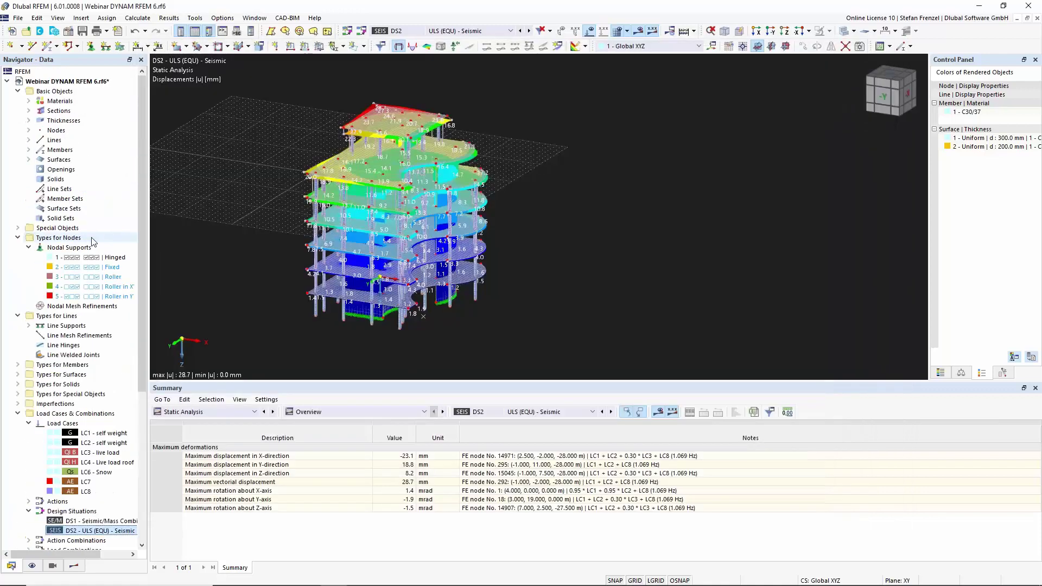
right_click(70, 82)
left_click(103, 87)
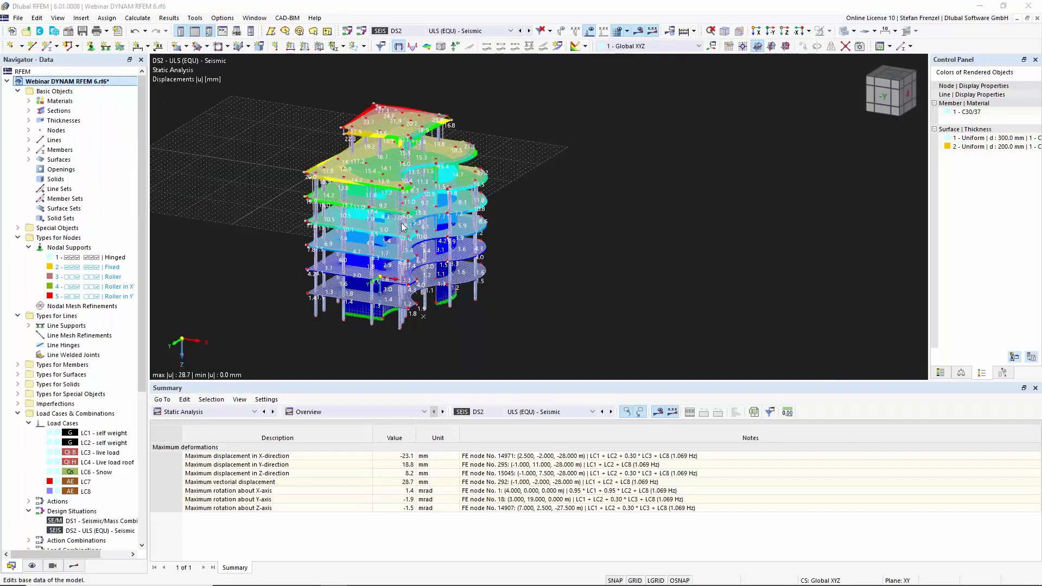
left_click(345, 107)
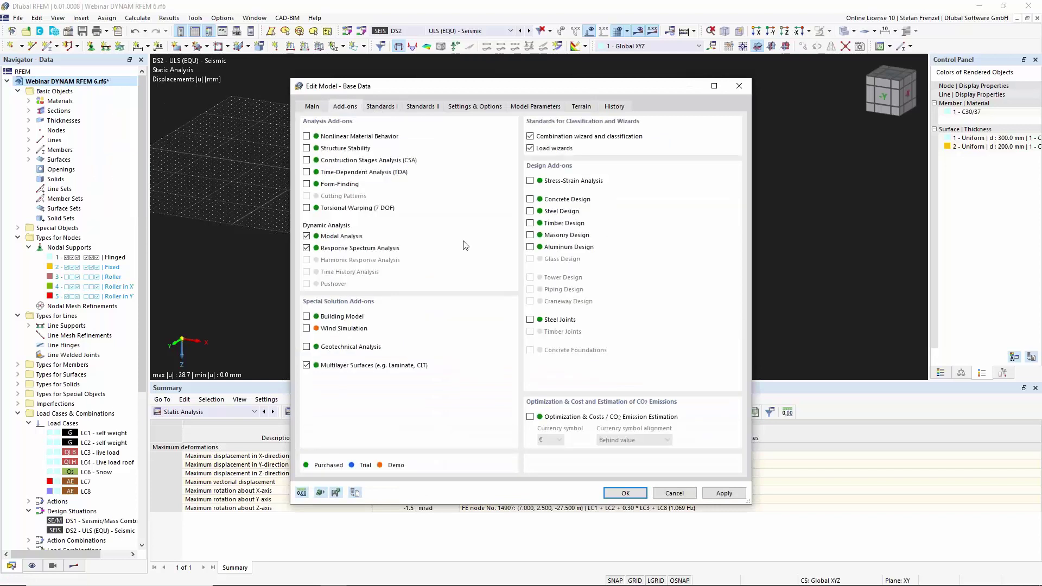
left_click(531, 199)
key("Return")
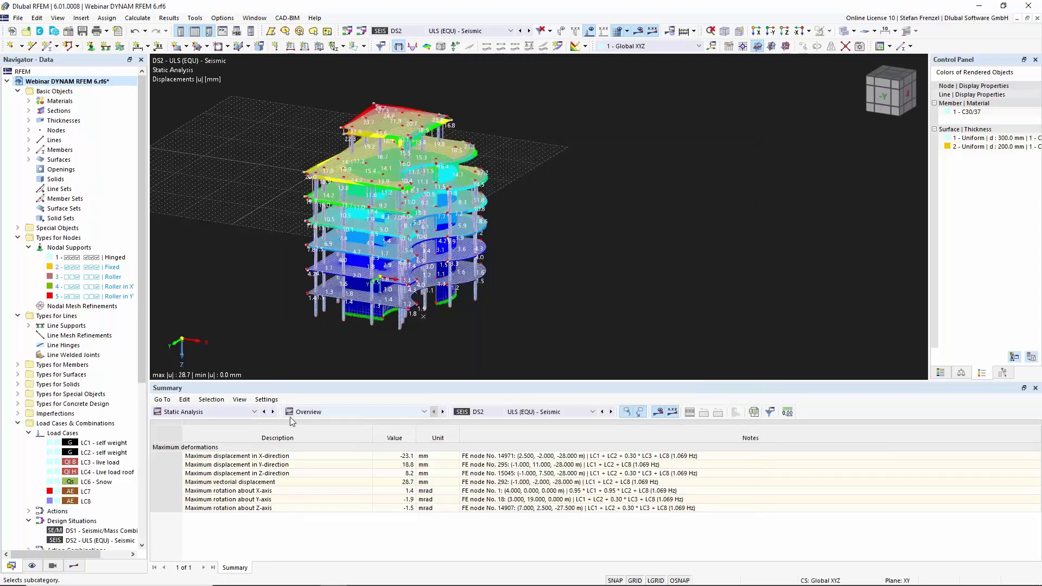
Step: Check the Concrete Design activation and the available design situation types for DS2, ULS (EQU) - Seismic, without changing them
scroll(50, 463, "down", 6)
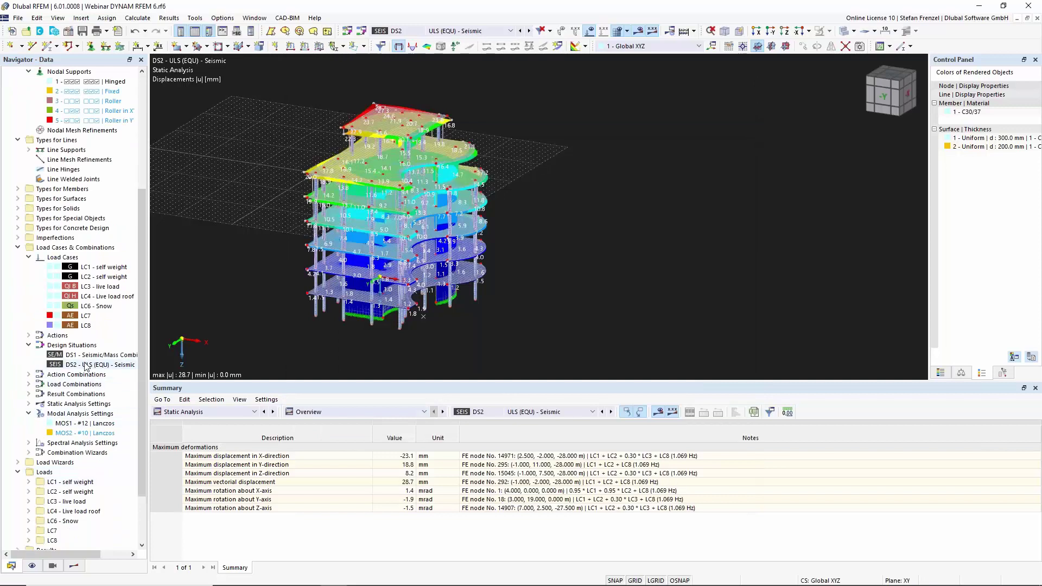
right_click(84, 365)
left_click(108, 370)
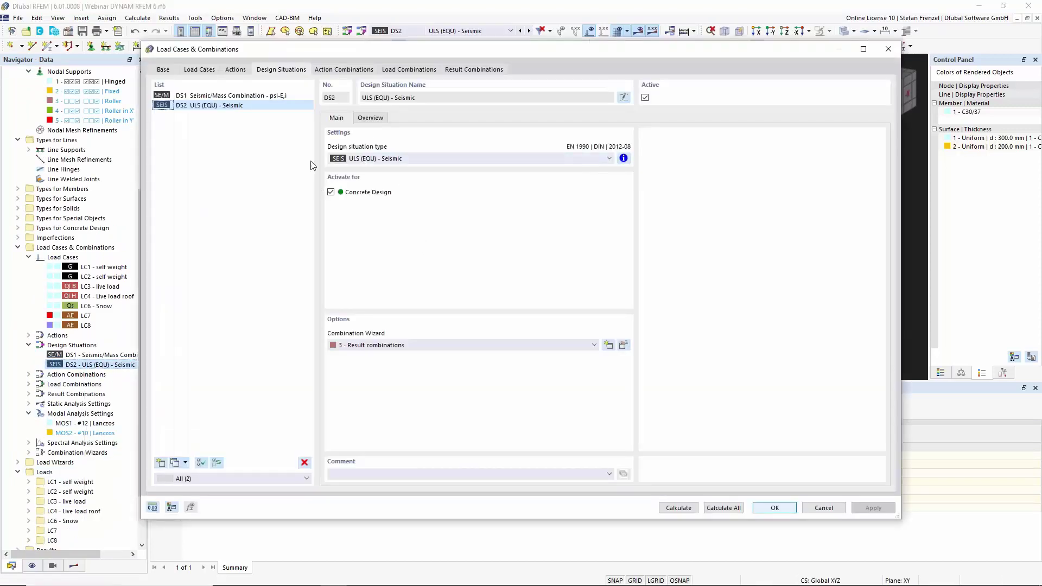
left_click(367, 159)
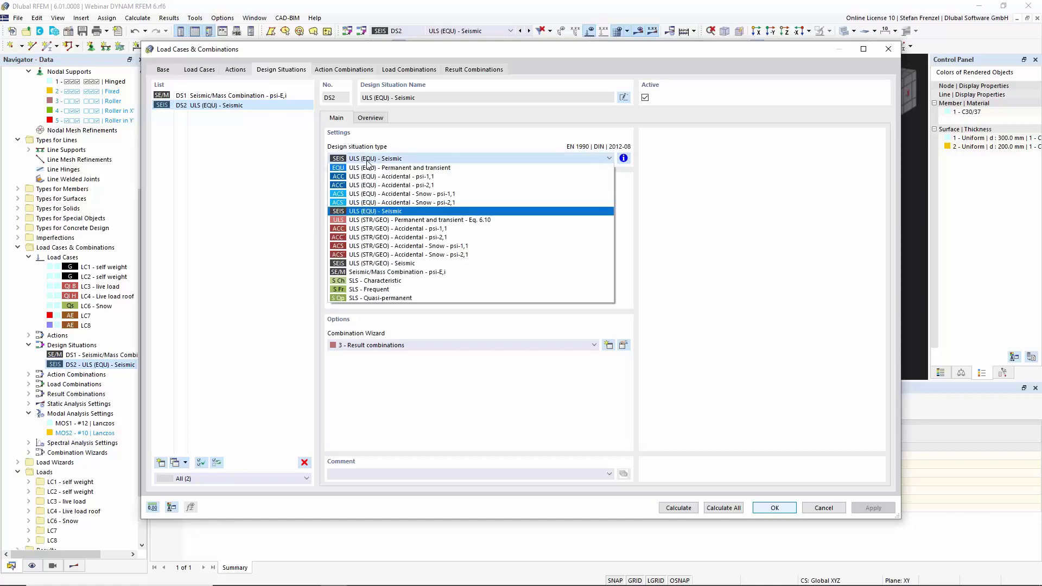
left_click(370, 161)
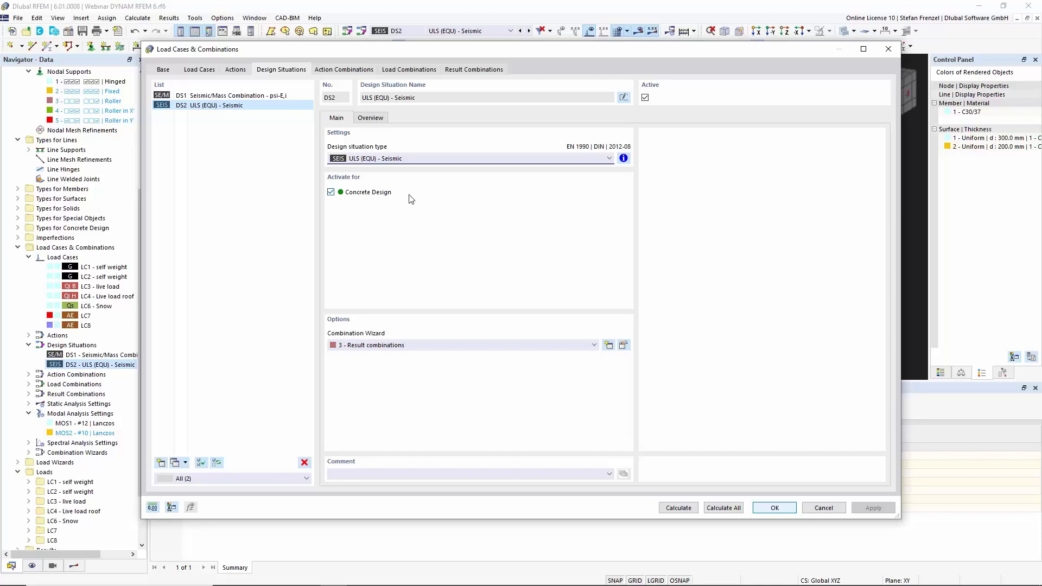
left_click(823, 507)
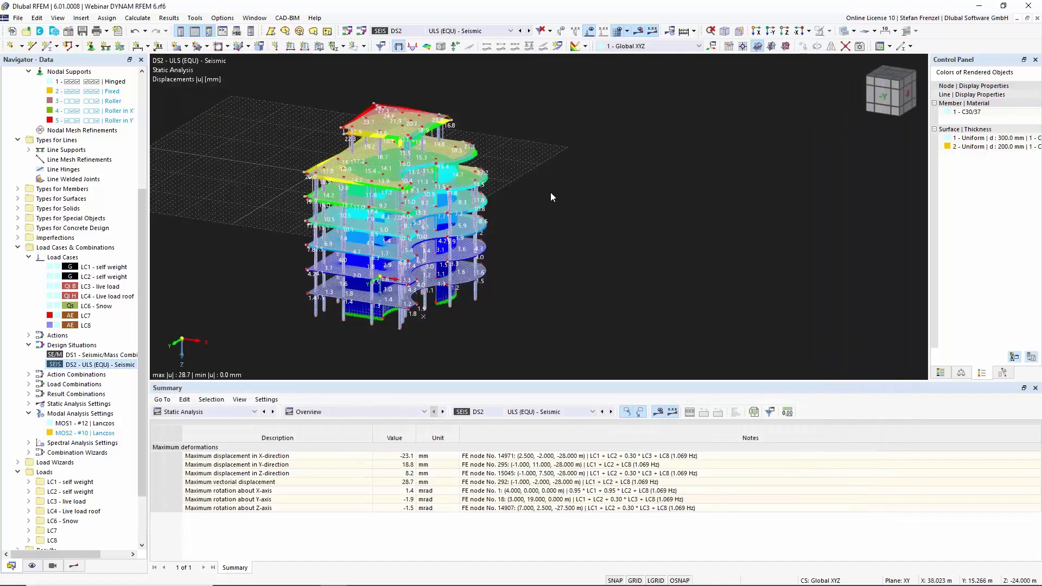
scroll(550, 192, "down", 2)
scroll(454, 256, "up", 2)
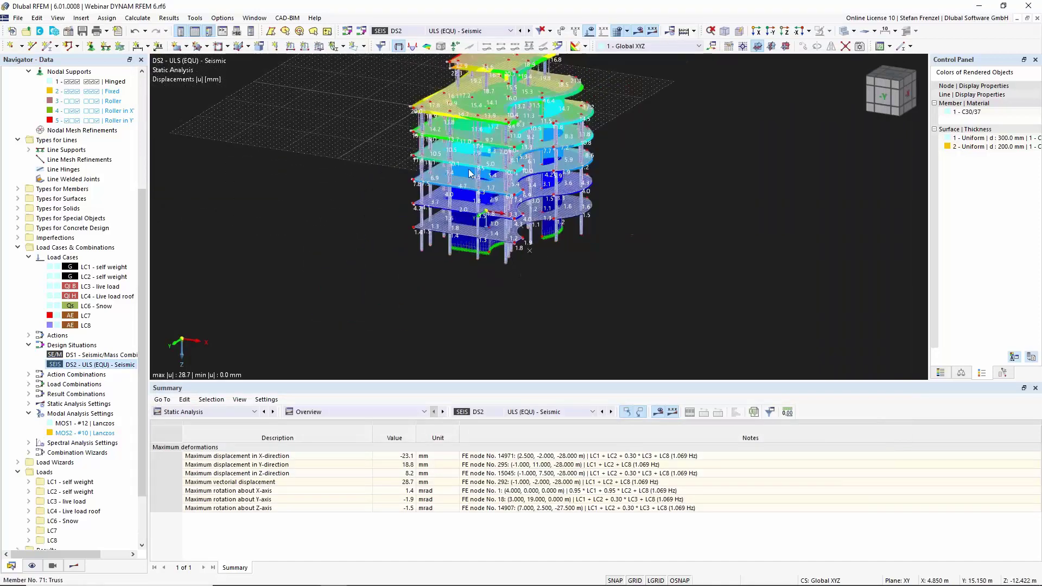
scroll(475, 259, "down", 2)
scroll(477, 118, "up", 2)
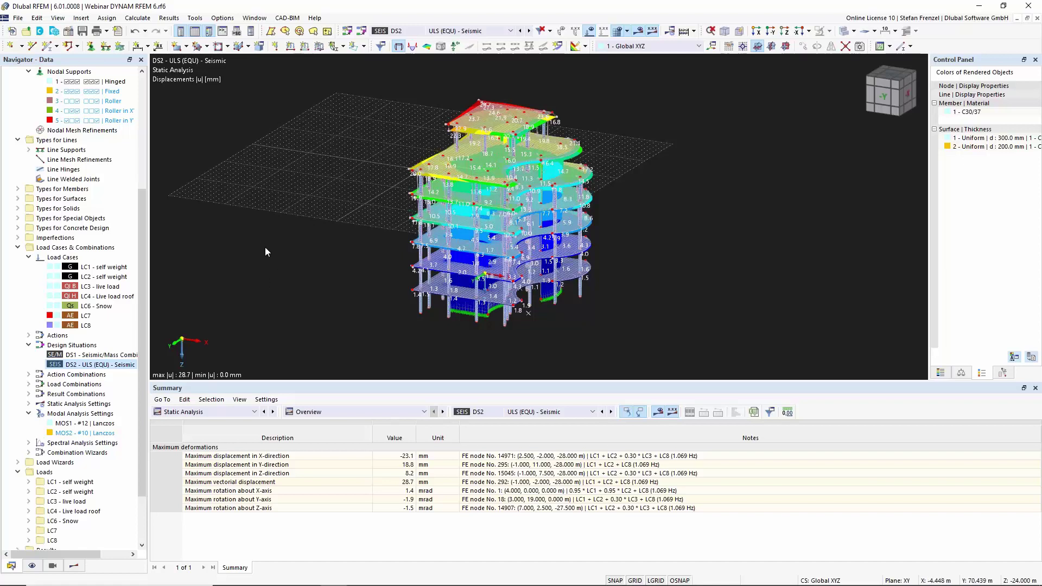
Step: Activate the Building Model special solution add-on in the model's base data and confirm
scroll(143, 259, "up", 6)
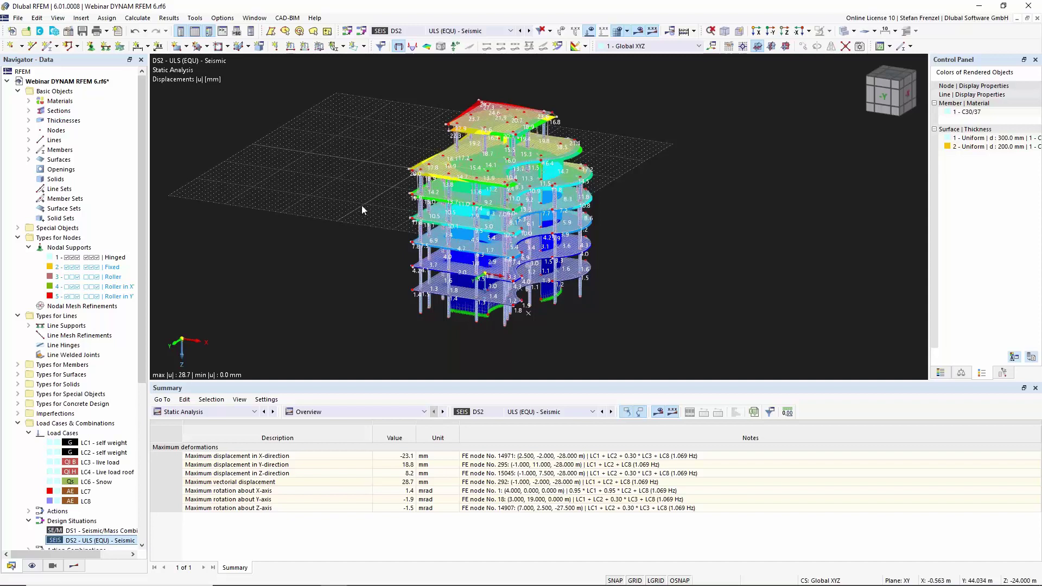
right_click(90, 82)
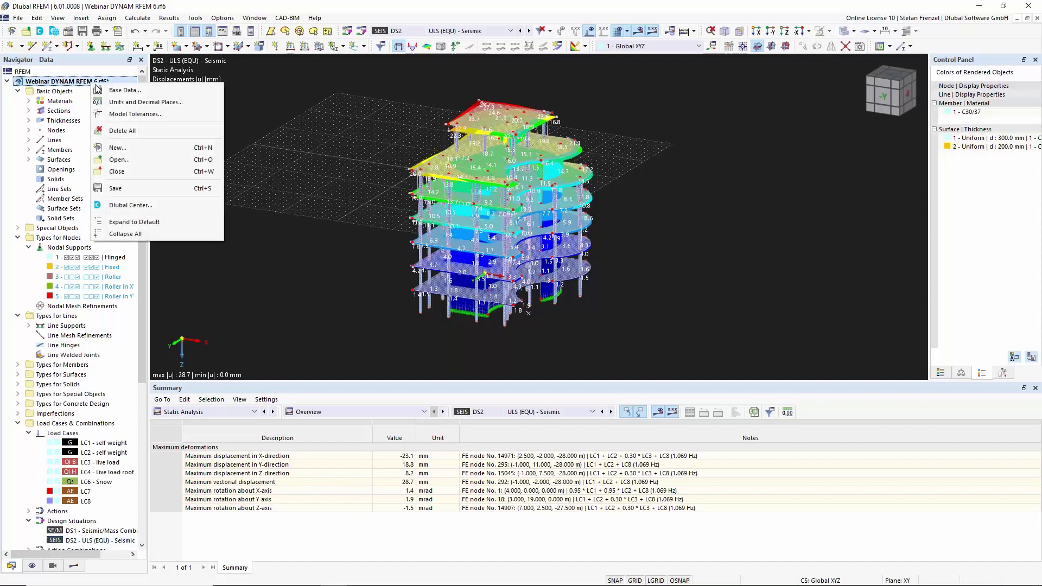
left_click(118, 91)
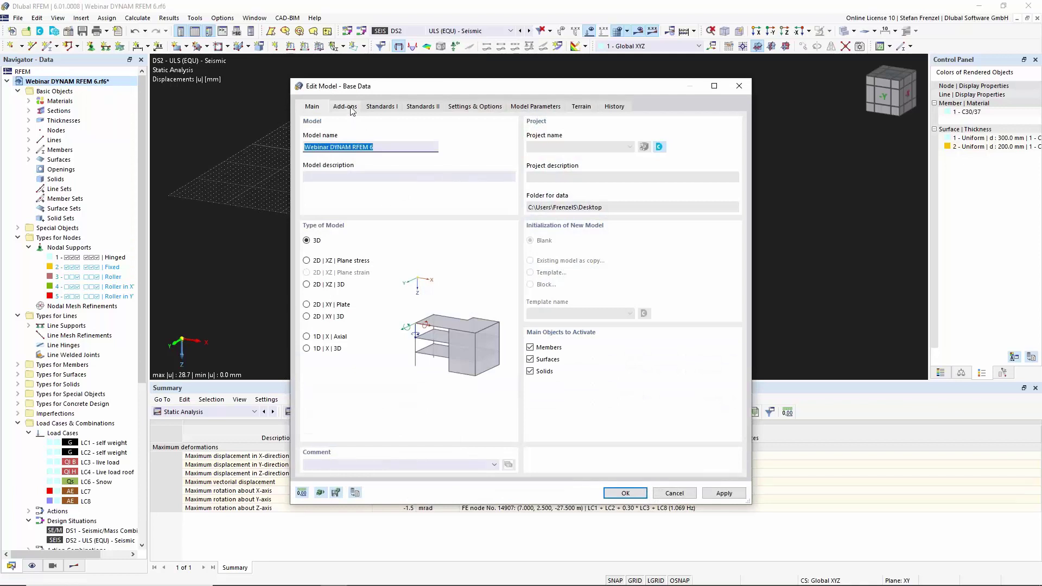
left_click(345, 106)
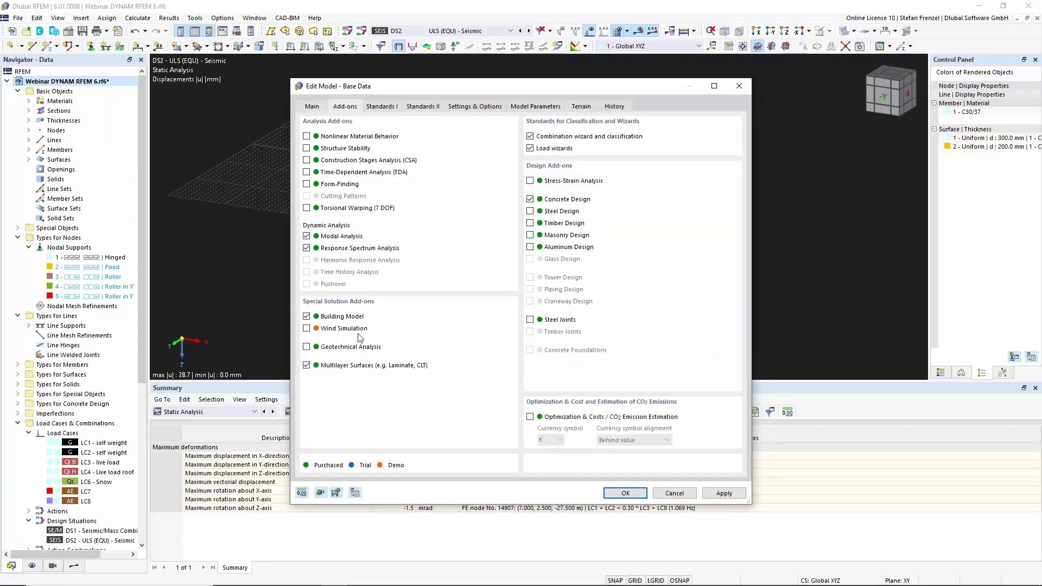
left_click(626, 493)
Step: Create a new building story in the building model with its top elevation at -4 m
right_click_drag(761, 240, 595, 309)
left_click(540, 342)
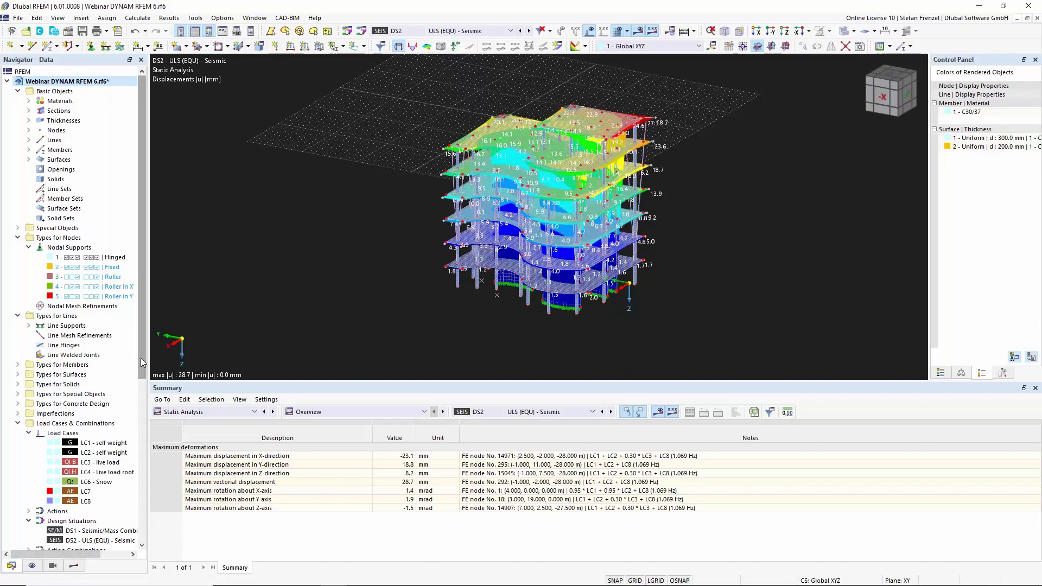
left_click_drag(140, 363, 136, 535)
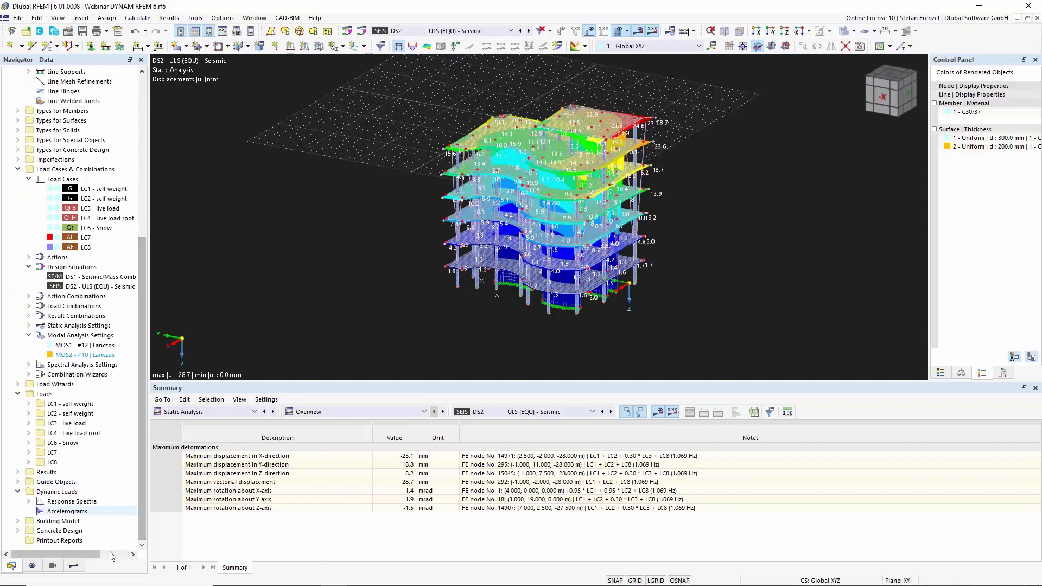
left_click(18, 521)
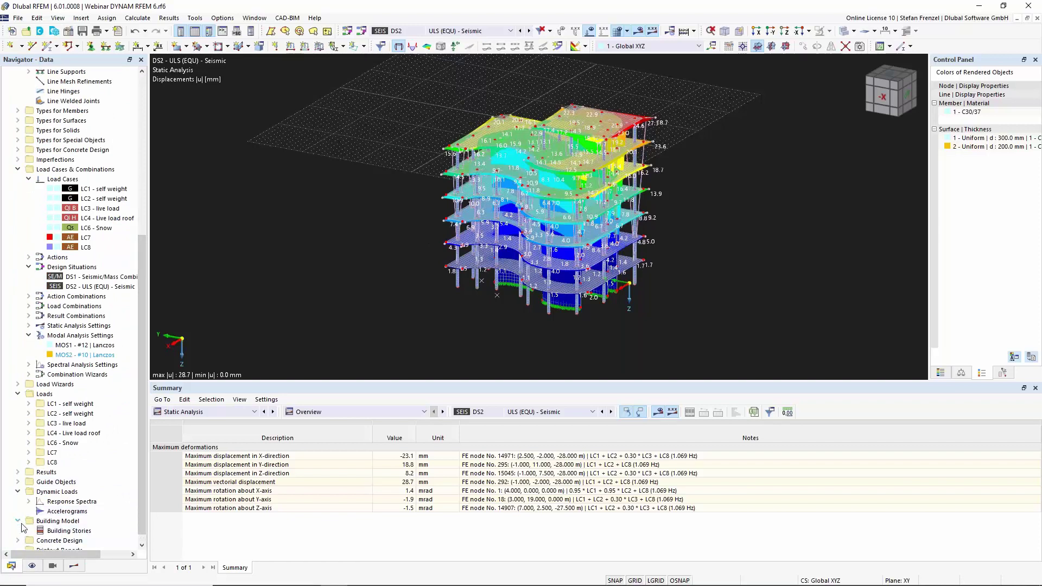
right_click(50, 530)
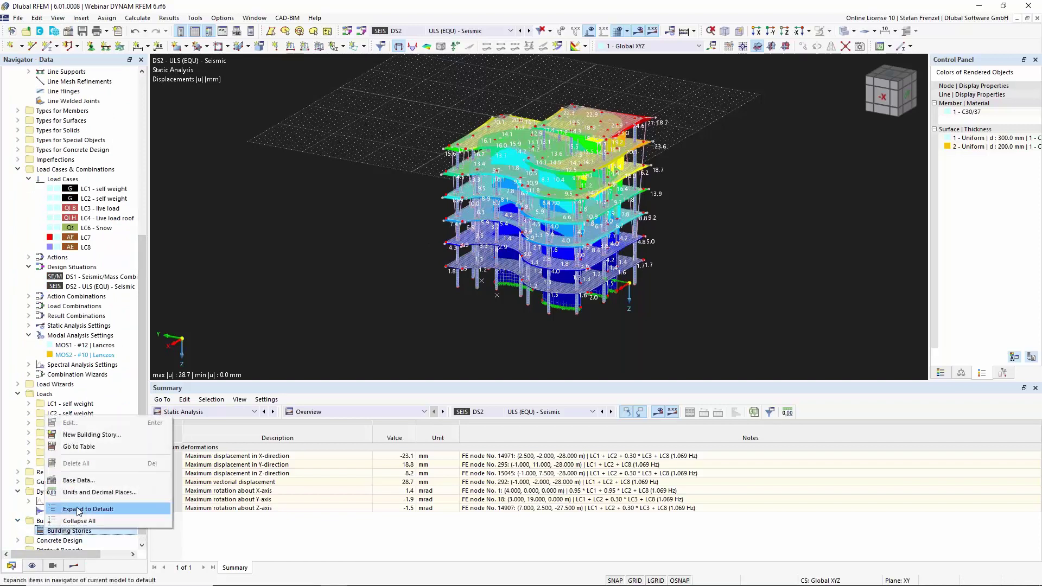
left_click(94, 436)
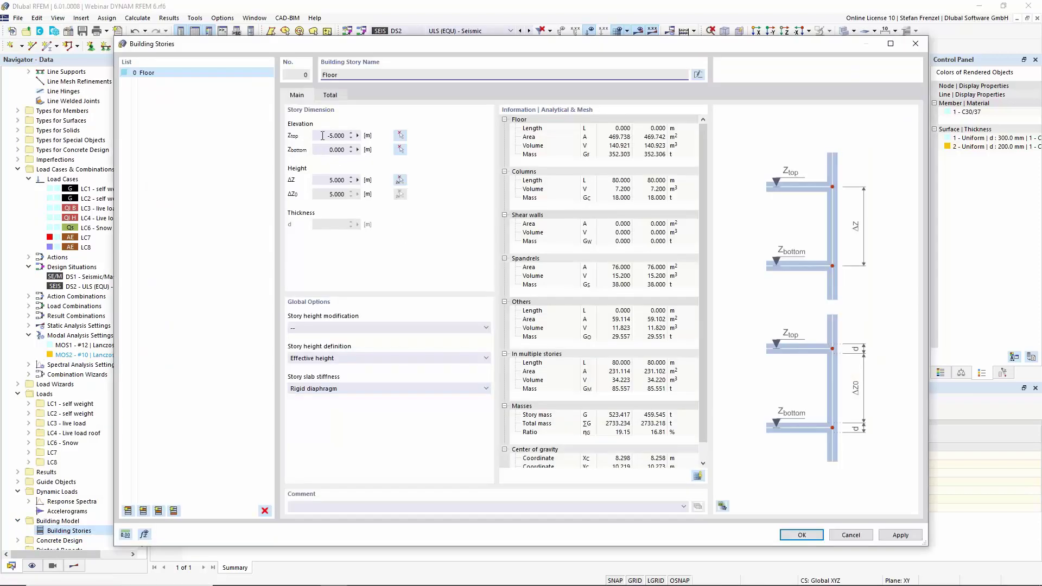
left_click(322, 135)
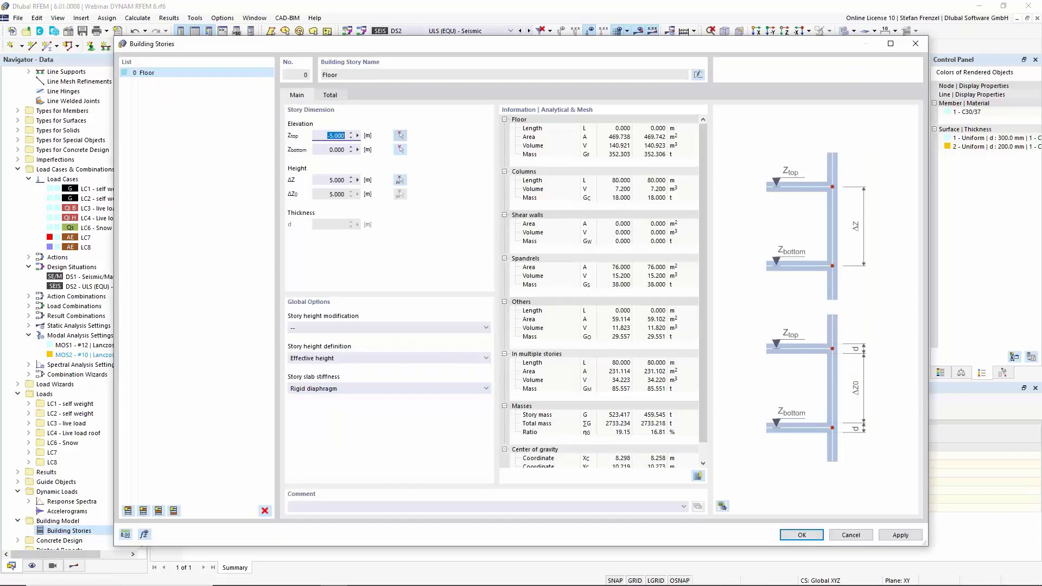
type("-4")
Step: Add six more 4 m high building stories above the first one, up to a top elevation of -28 m
left_click(141, 513)
left_click(141, 513)
left_click(141, 513)
left_click(141, 513)
left_click(143, 512)
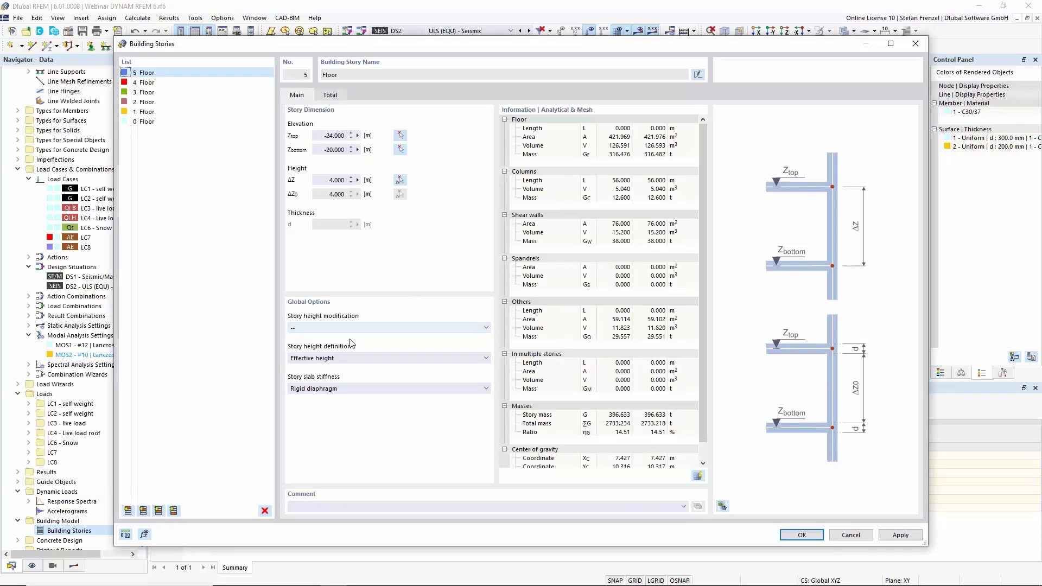
left_click(143, 512)
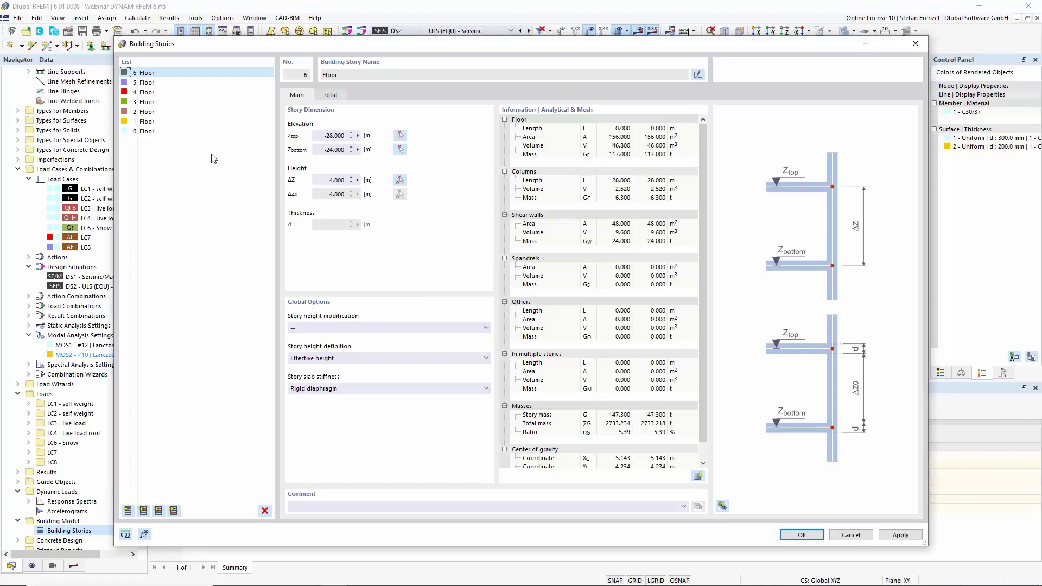
Step: Remove the rigid diaphragm slab stiffness from all seven building stories together and confirm the story definitions
left_click(156, 131, "shift")
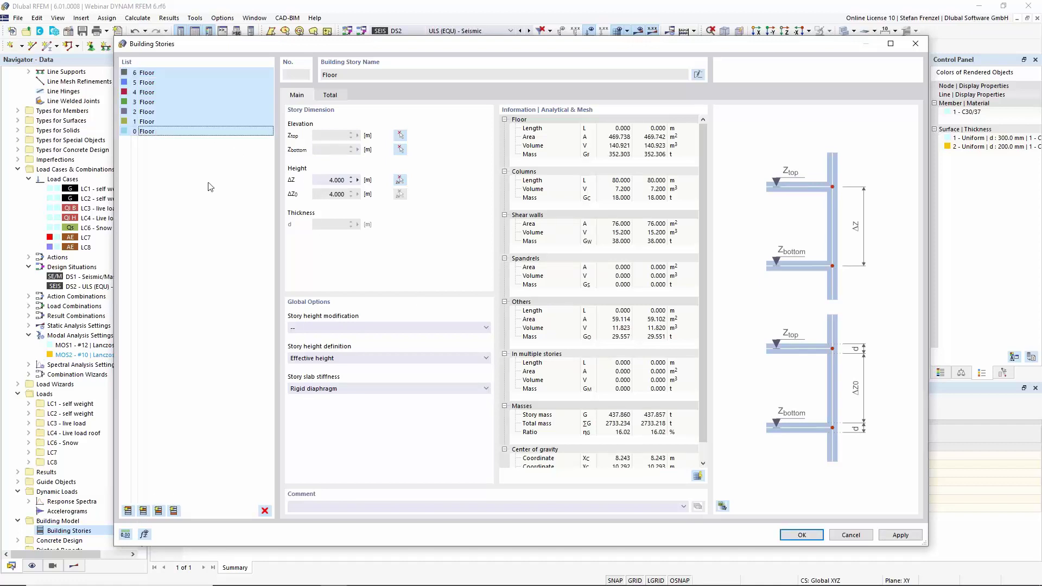
left_click(358, 388)
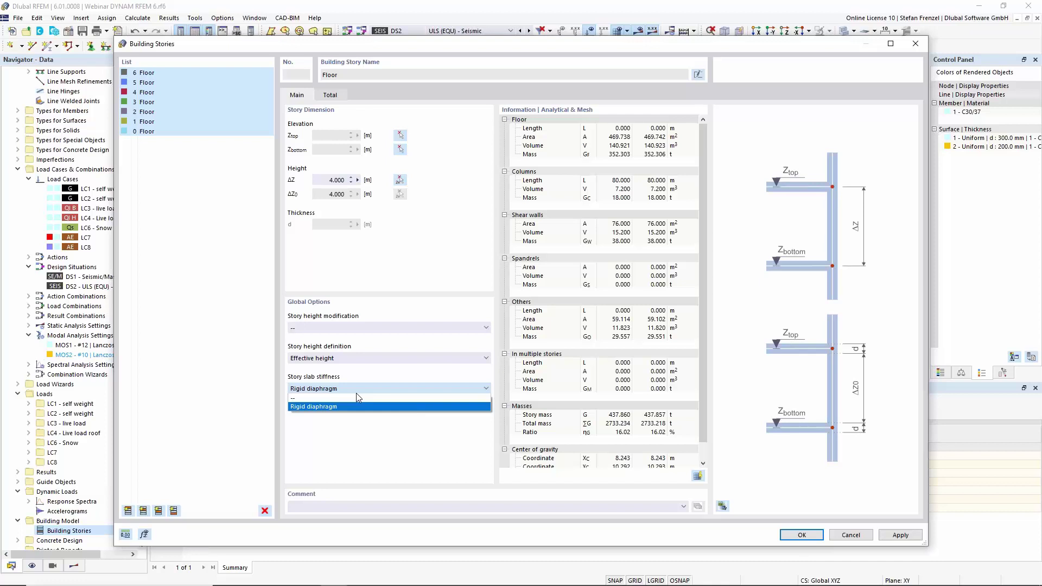
left_click(358, 398)
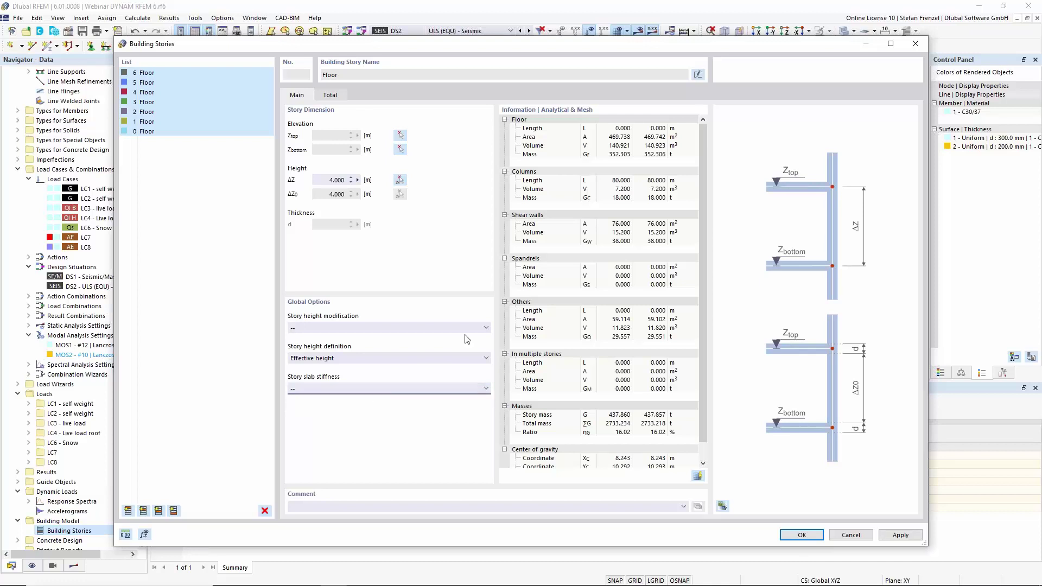
left_click(805, 538)
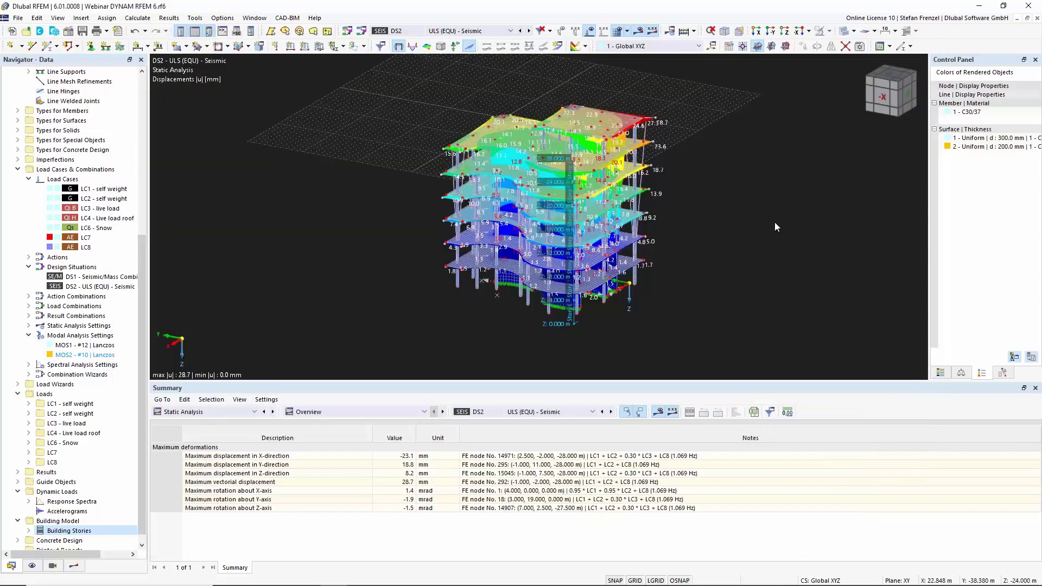
Step: View the building with its story levels and display the results of load case LC8
middle_click_drag(809, 249, 619, 222, "ctrl")
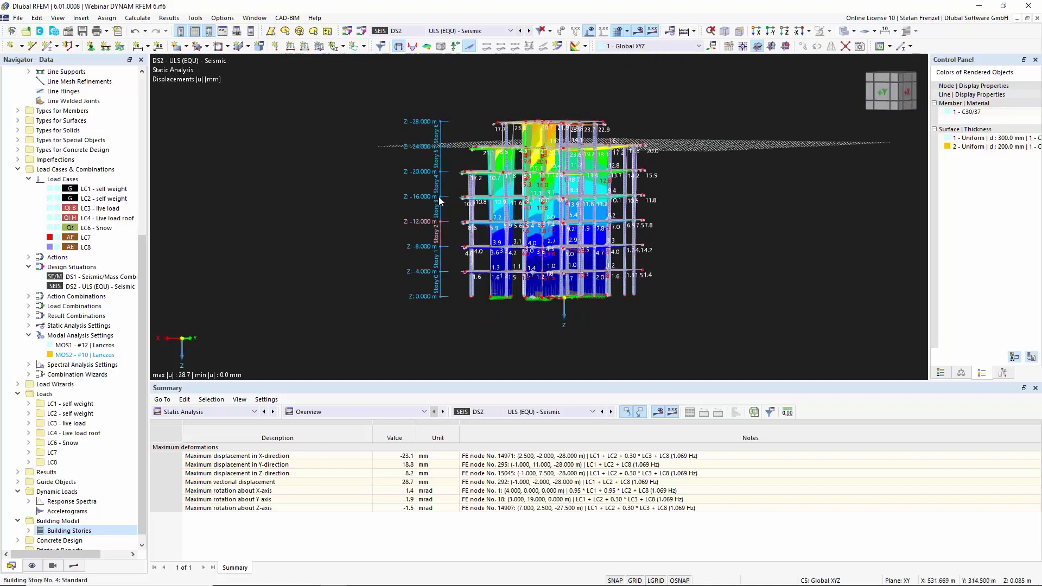
scroll(439, 201, "up", 2)
mouse_move(340, 128)
middle_mouse_down("ctrl")
mouse_move(351, 148)
mouse_move(334, 147)
middle_mouse_up("ctrl")
left_click(74, 566)
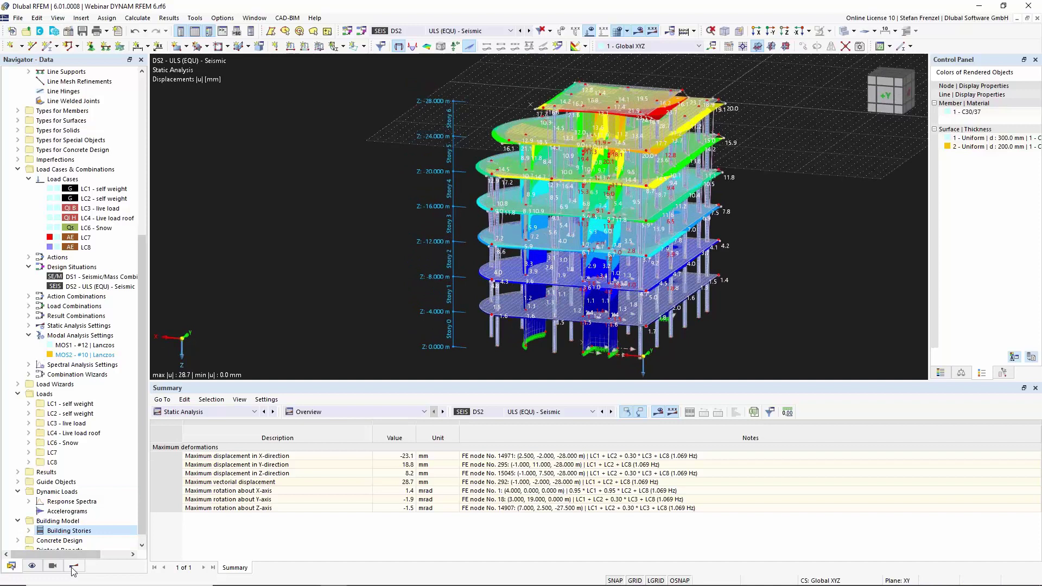
left_click(212, 412)
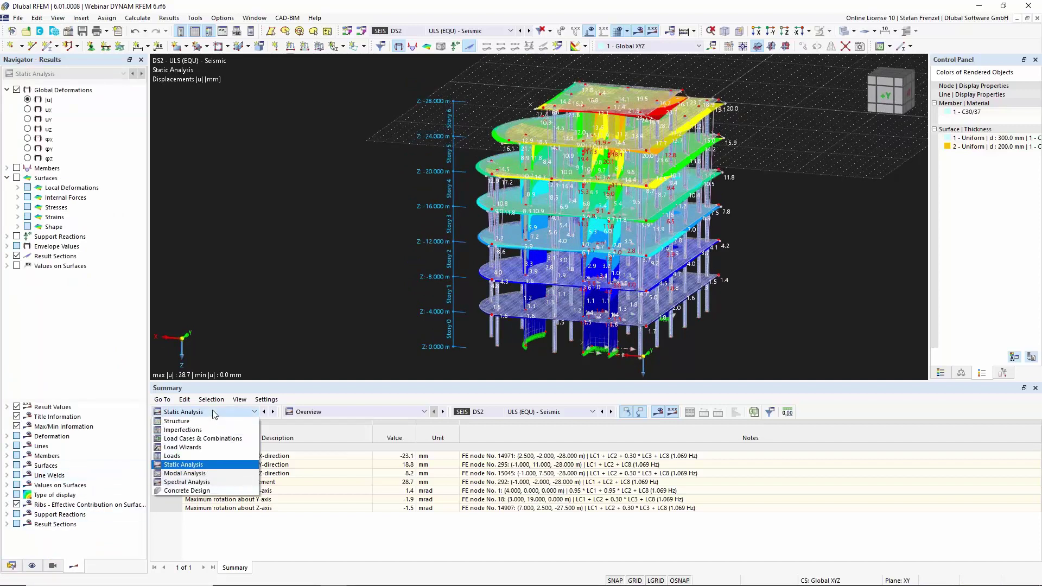
left_click(214, 413)
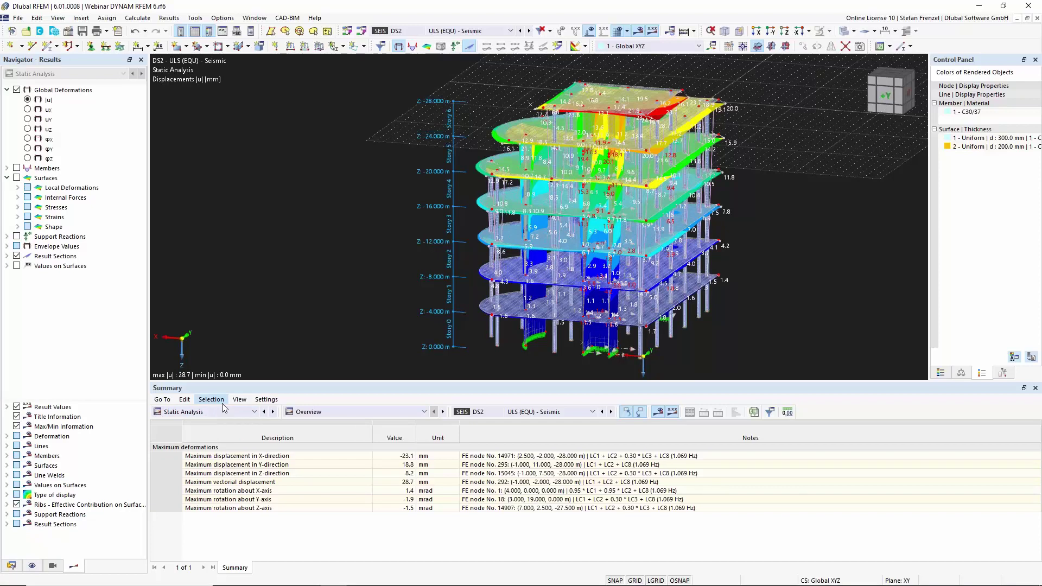
left_click(444, 30)
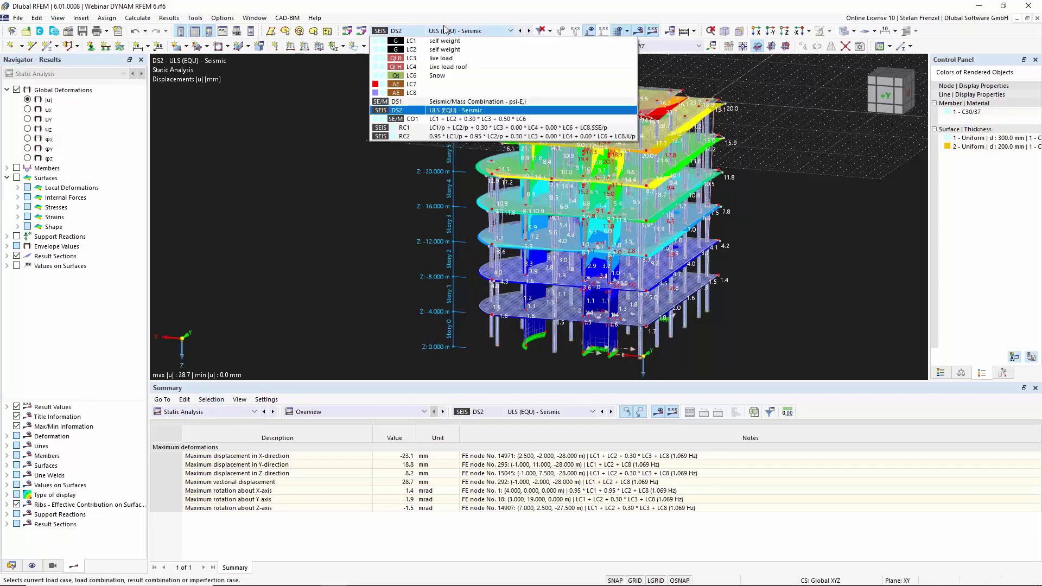
left_click(431, 93)
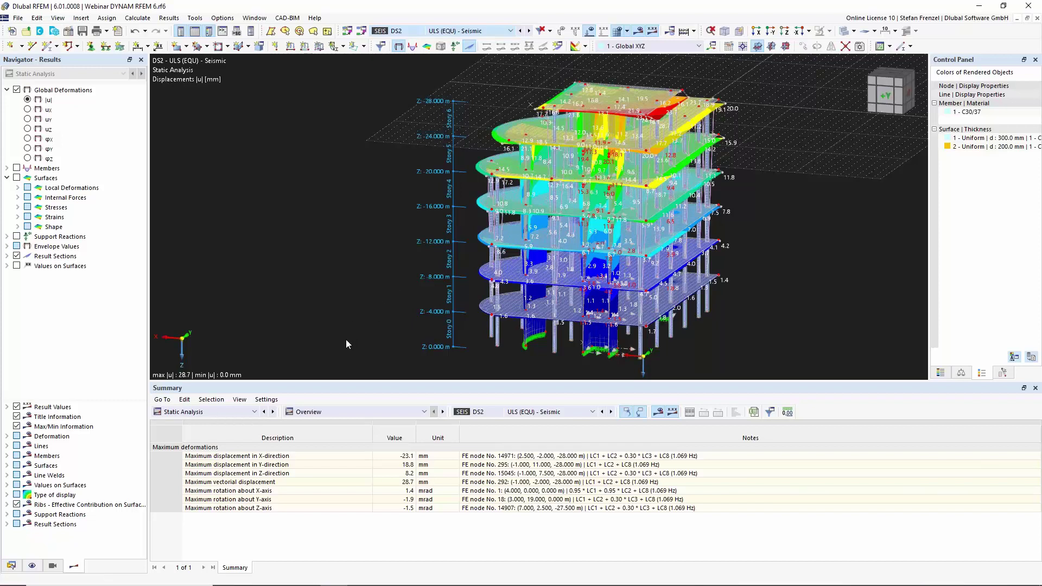
Step: Show the spectral analysis results by stories for LC8 and examine the story actions table
left_click(254, 412)
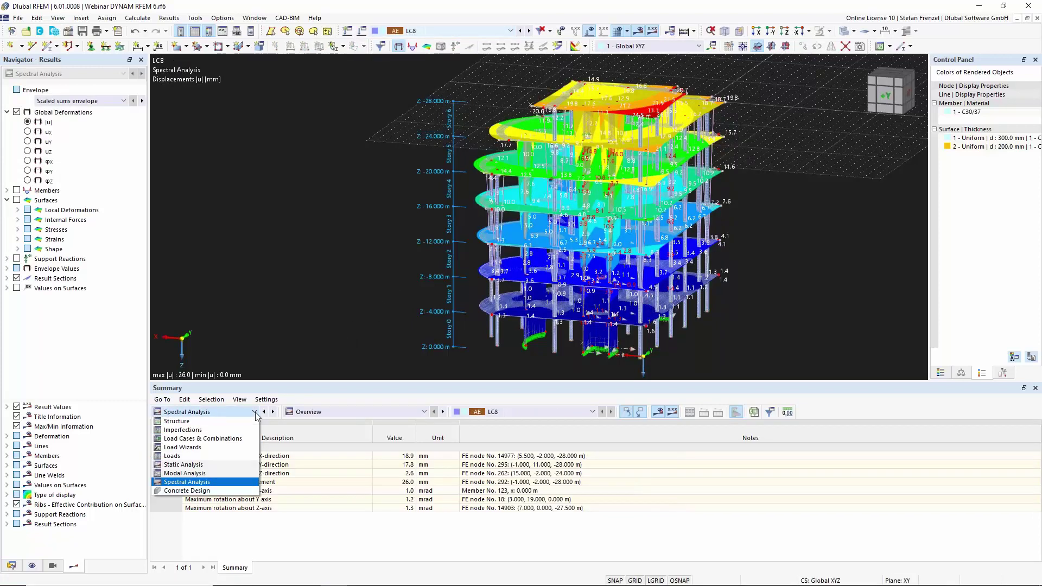
left_click(255, 412)
left_click(330, 413)
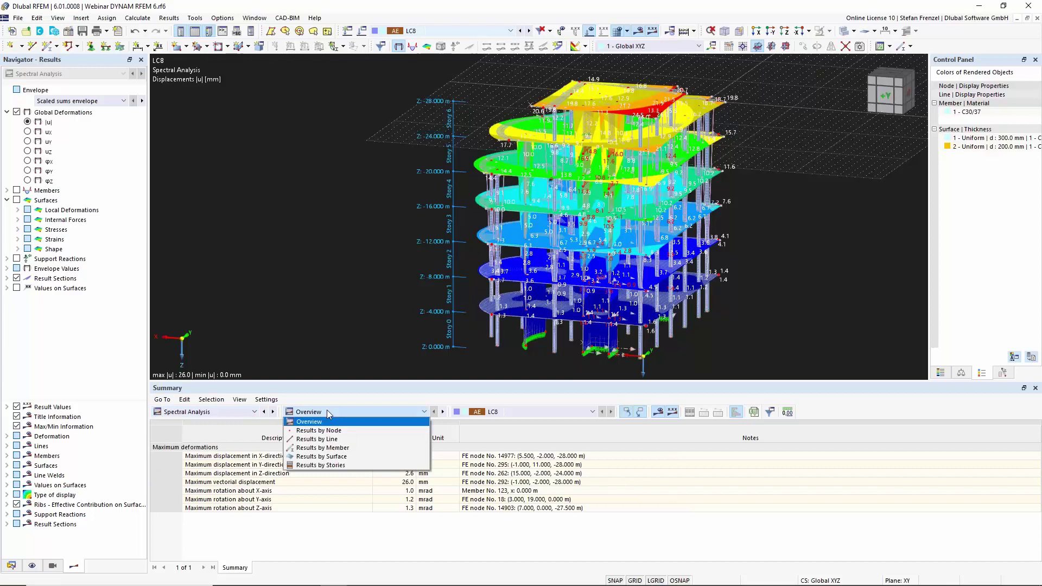
left_click(349, 466)
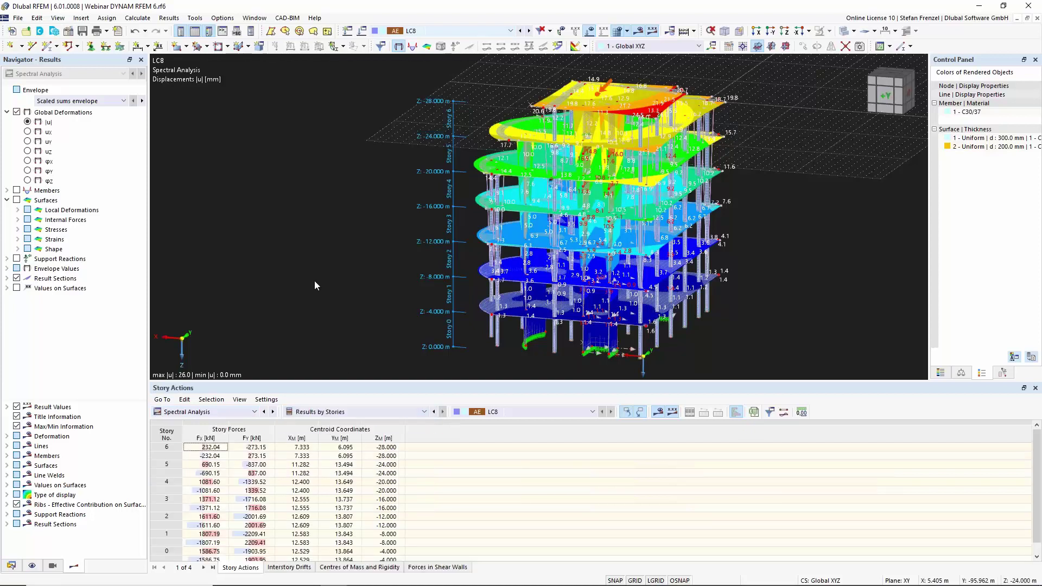
scroll(294, 237, "down", 2)
scroll(595, 190, "up", 1)
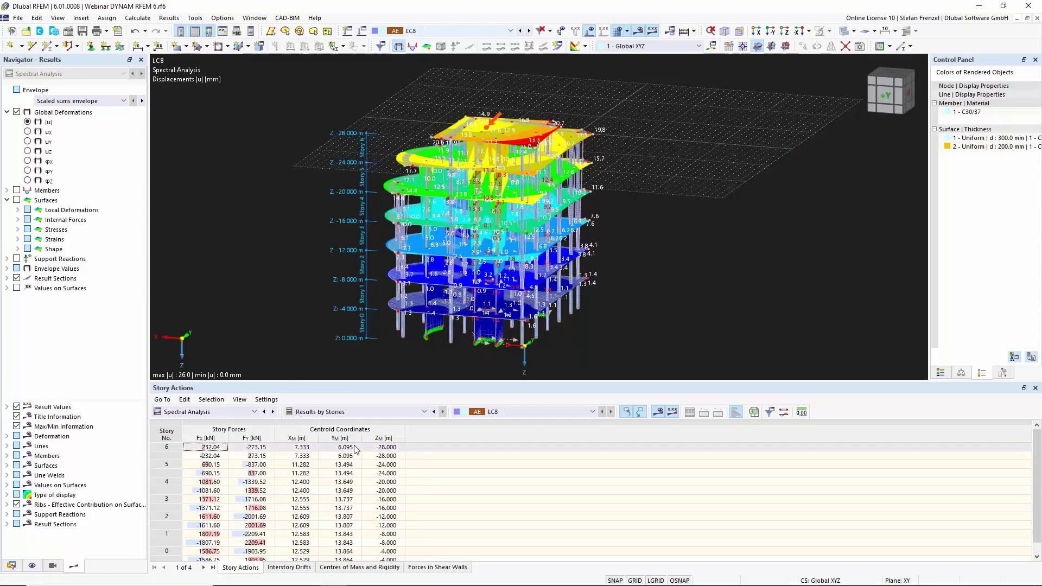
Step: Review the interstory drifts, centres of mass and rigidity, and shear wall forces for LC8 alongside the rendered building
left_click(297, 571)
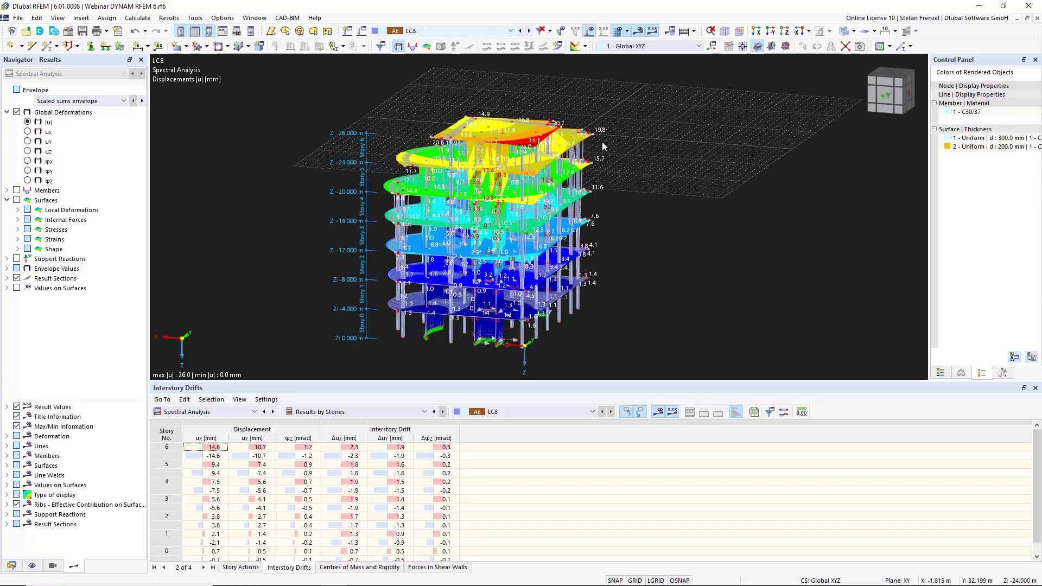
left_click(338, 569)
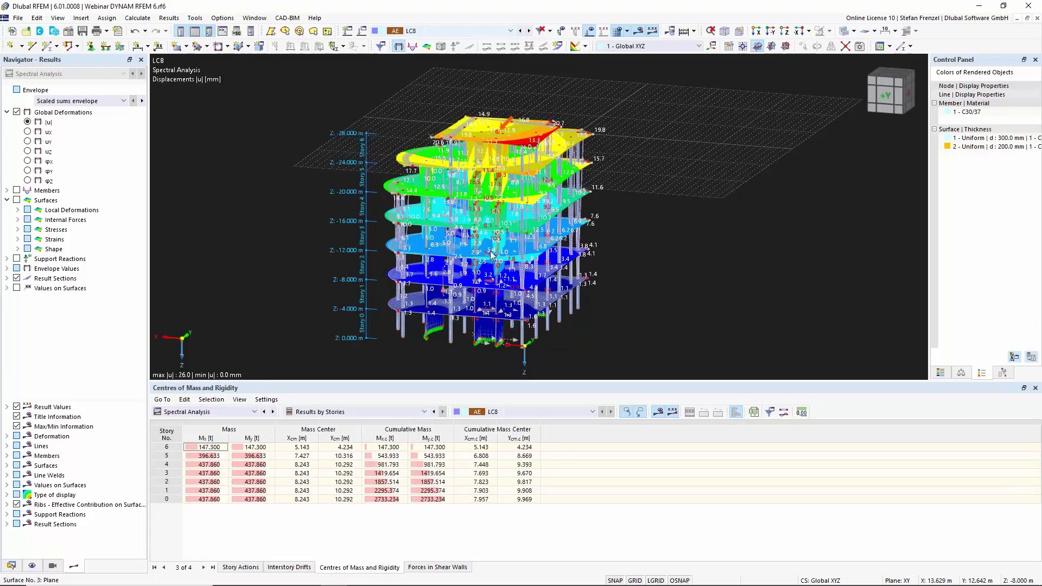
middle_click_drag(641, 222, 577, 179, "ctrl")
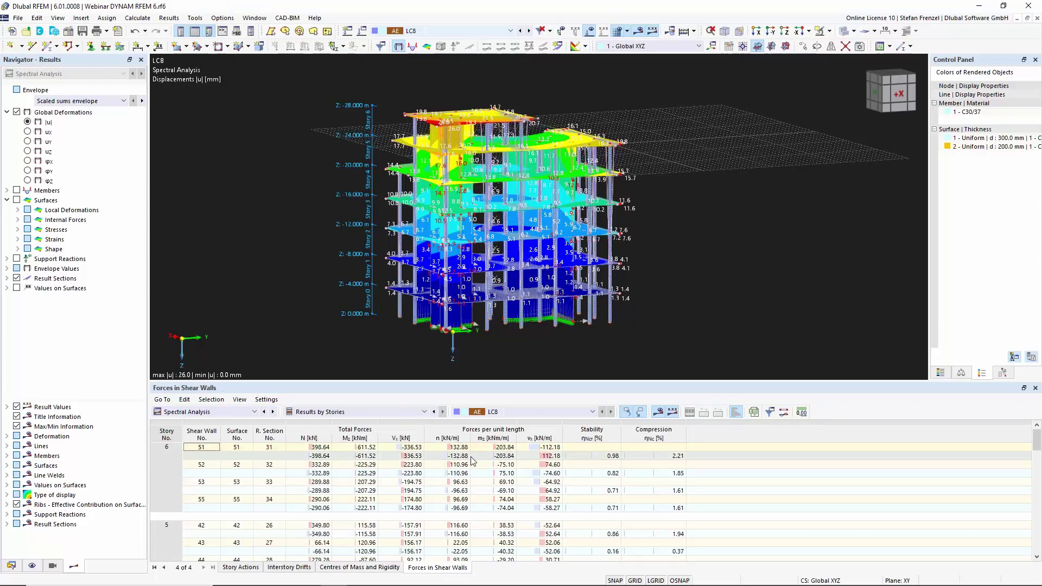
middle_click_drag(303, 244, 334, 302, "ctrl")
middle_click_drag(758, 193, 795, 213, "ctrl")
middle_click_drag(726, 220, 546, 209, "ctrl")
right_click(545, 209)
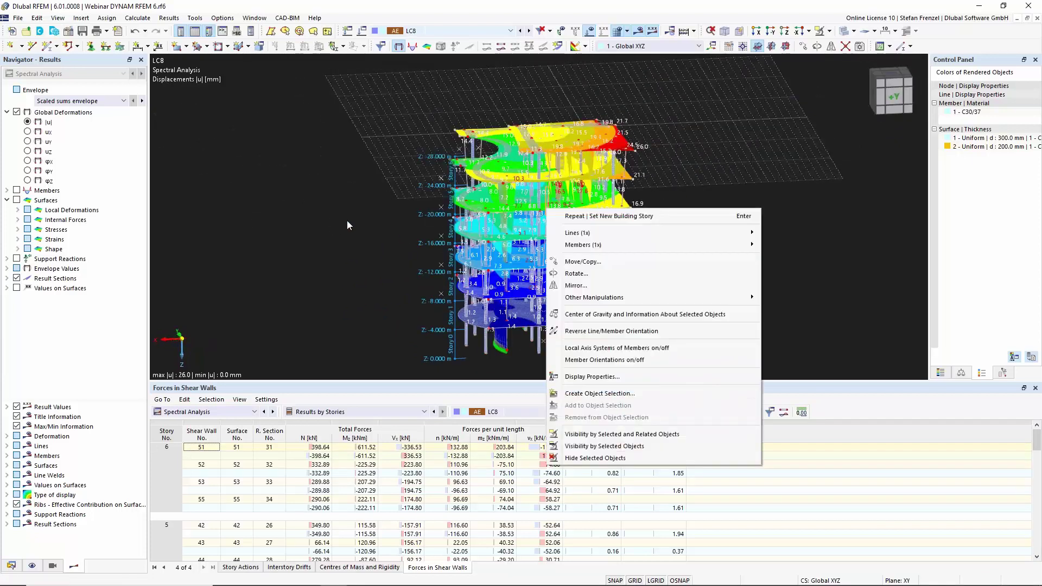
left_click(45, 324)
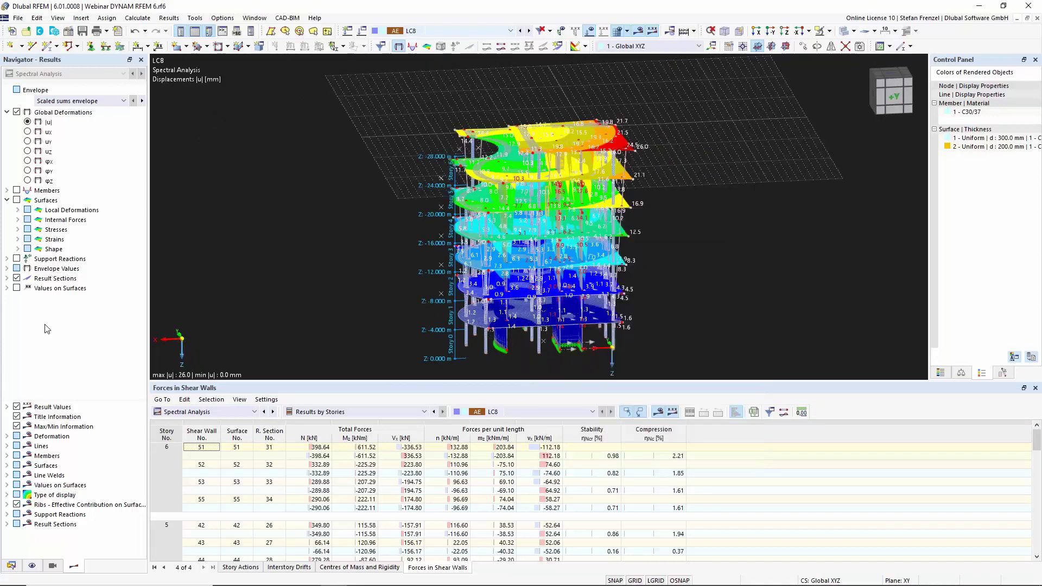
Step: Expand the result sections and look through the shear wall sections of all stories
left_click(7, 278)
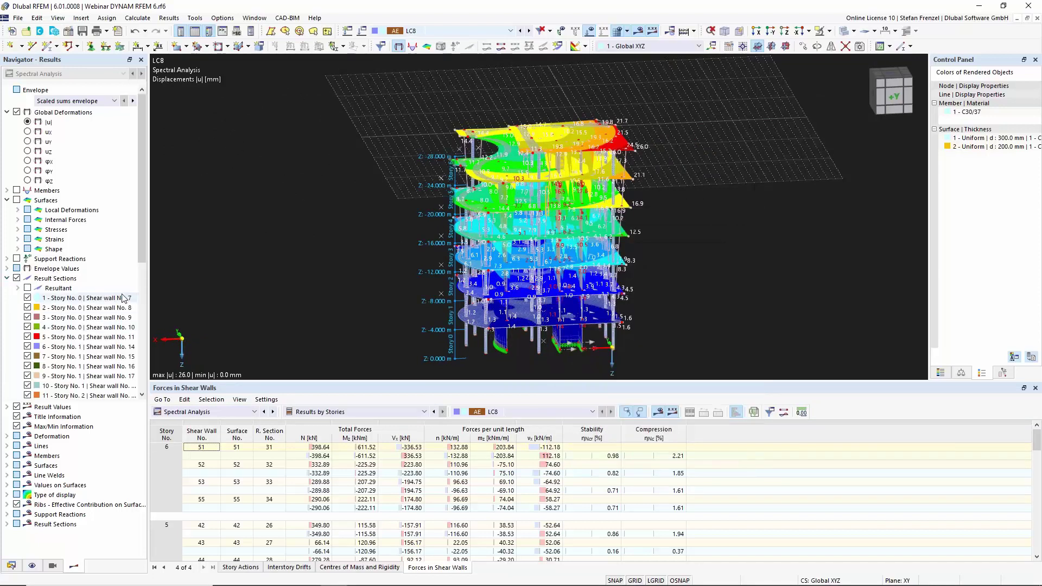
left_click_drag(143, 243, 144, 314)
scroll(144, 314, "down", 4)
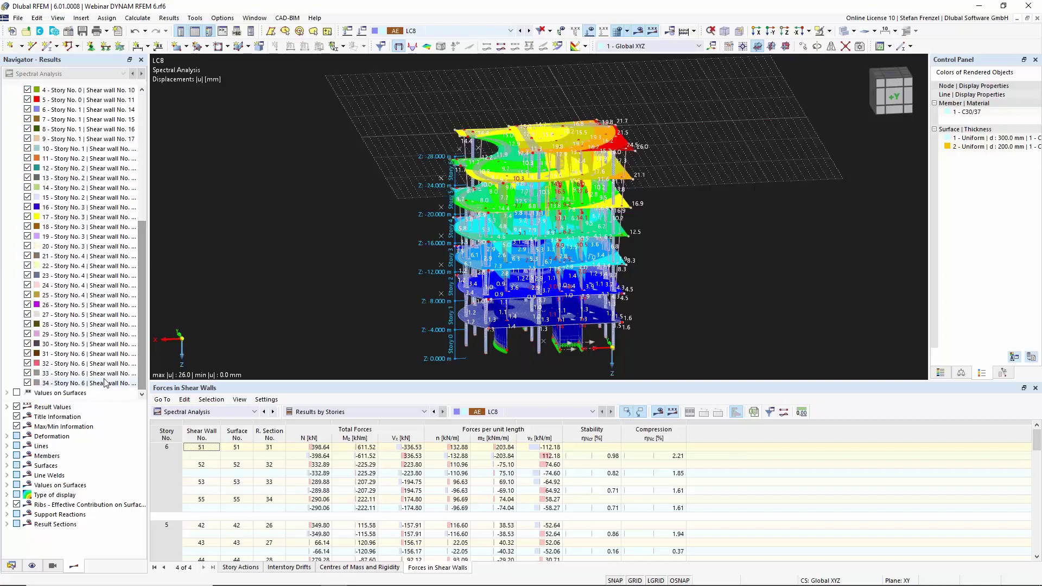
scroll(133, 324, "up", 8)
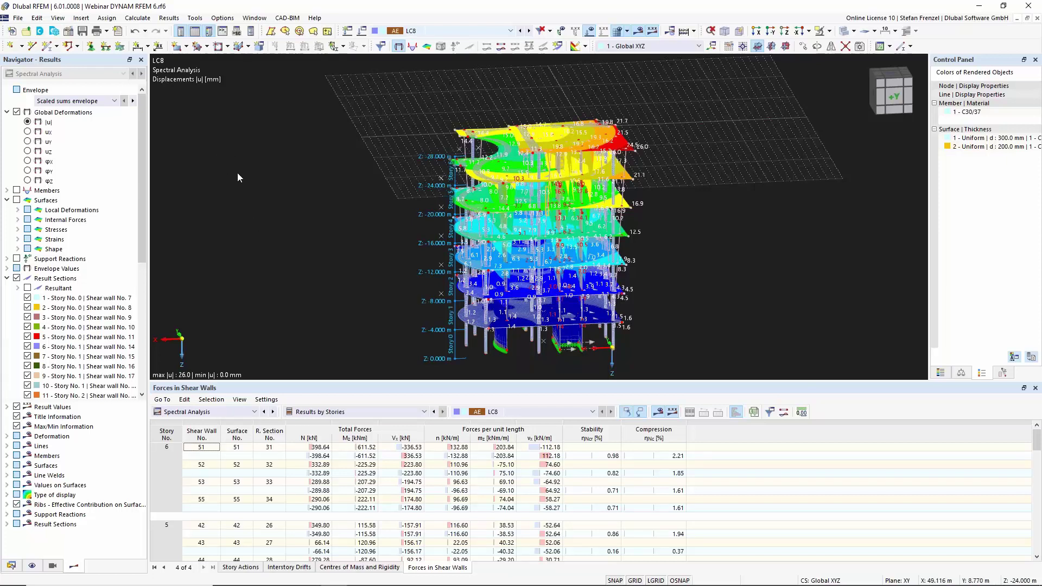
Step: Create a printout report and exclude Members - Internal Forces by Section and Story Actions from its spectral analysis results
left_click(123, 36)
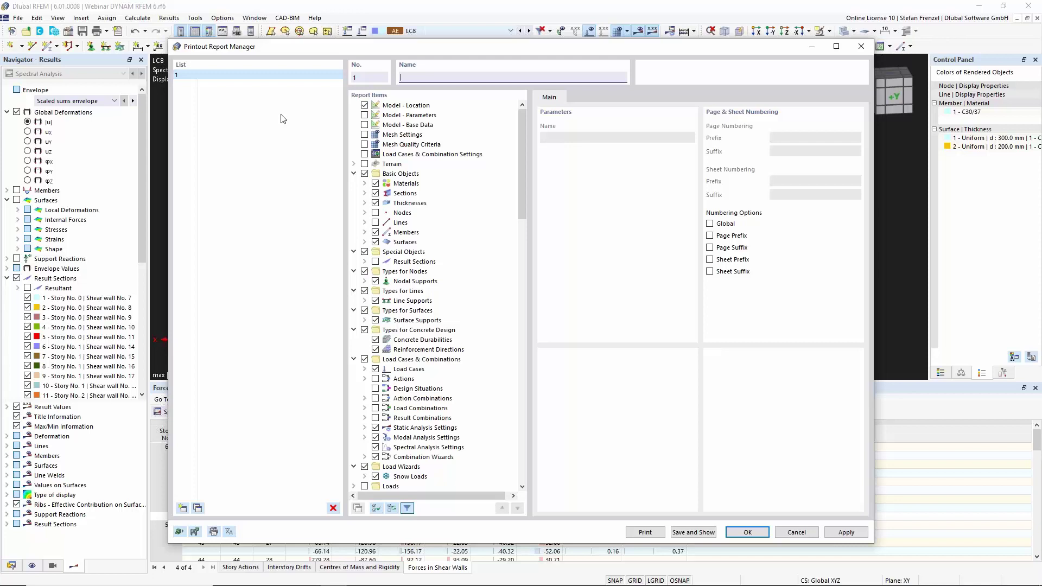
left_click_drag(522, 165, 519, 399)
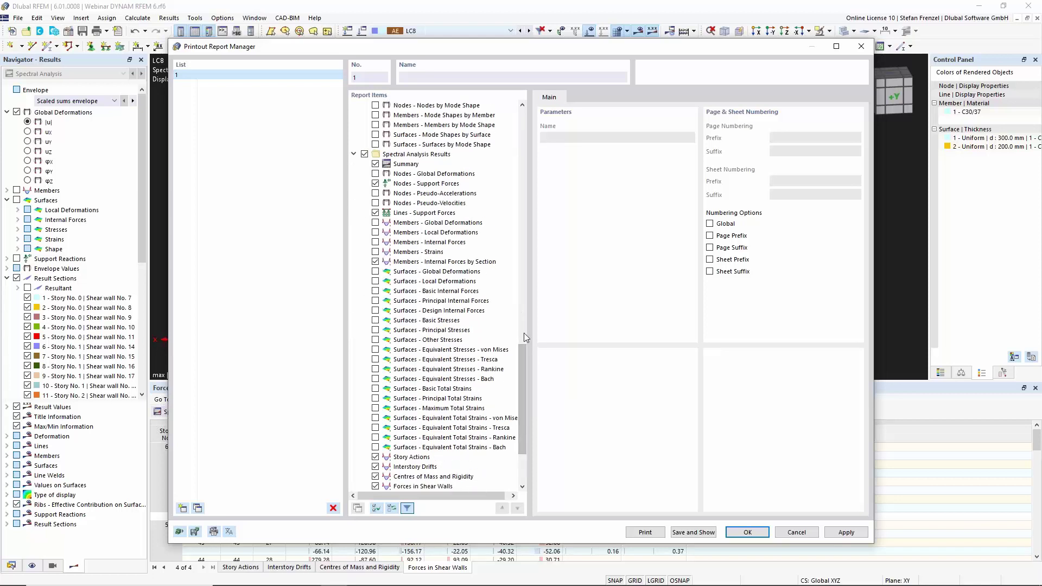
left_click_drag(520, 356, 526, 422)
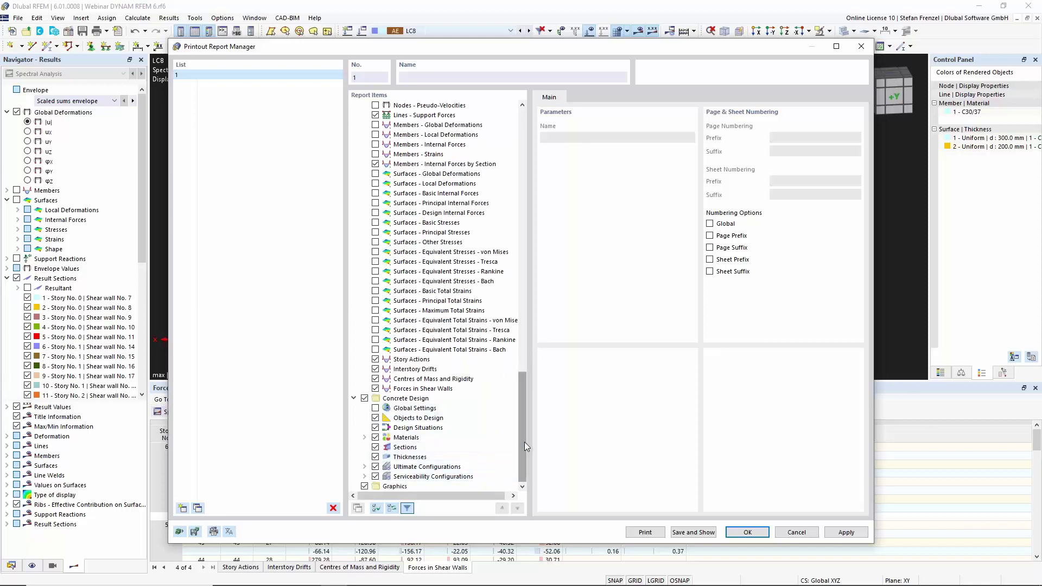
left_click_drag(524, 441, 522, 426)
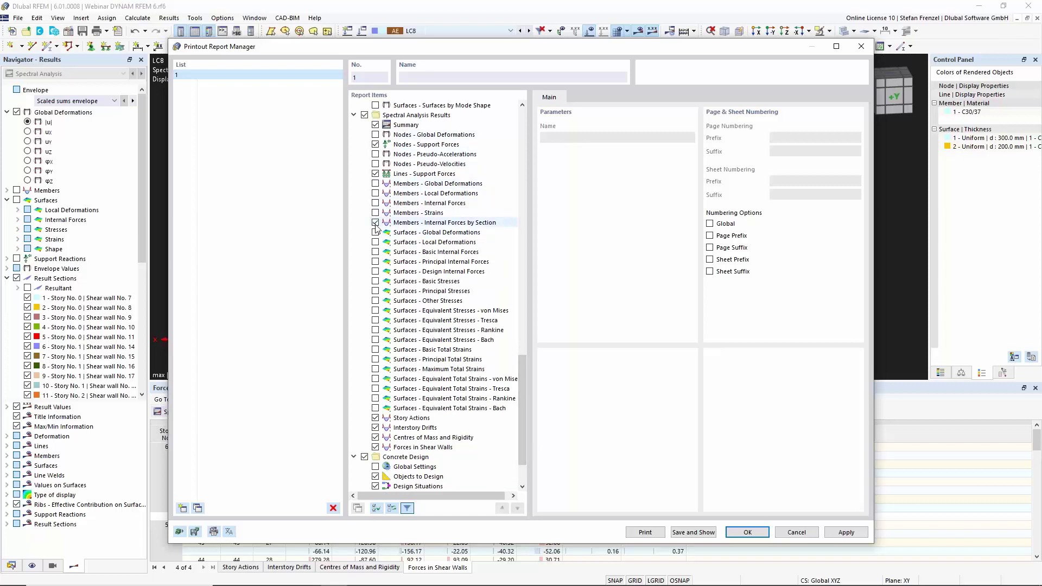
left_click(376, 418)
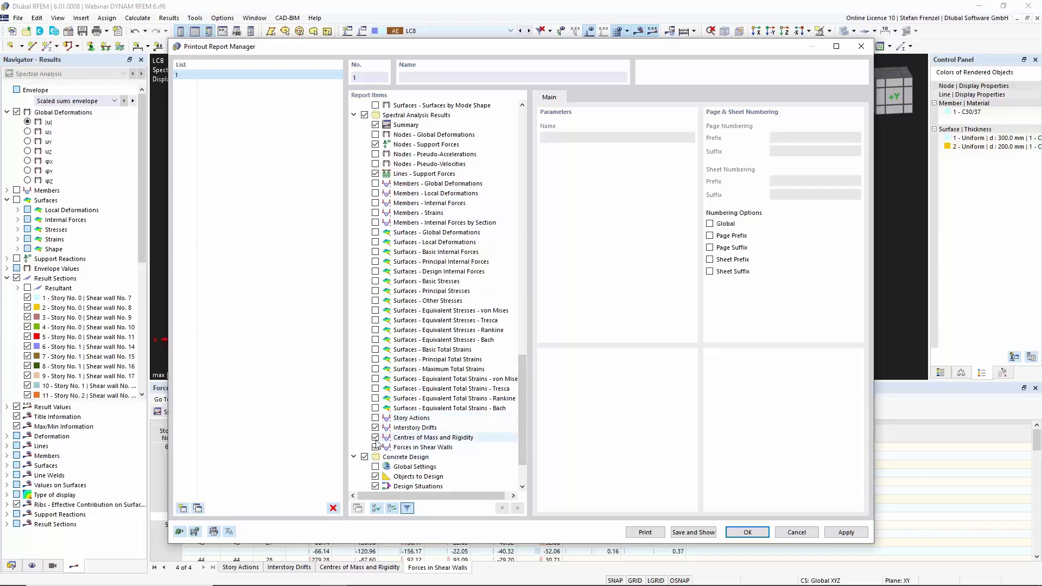
Step: Exclude the Concrete Design and Graphics chapters from the printout report and confirm the report settings
left_click_drag(519, 444, 540, 229)
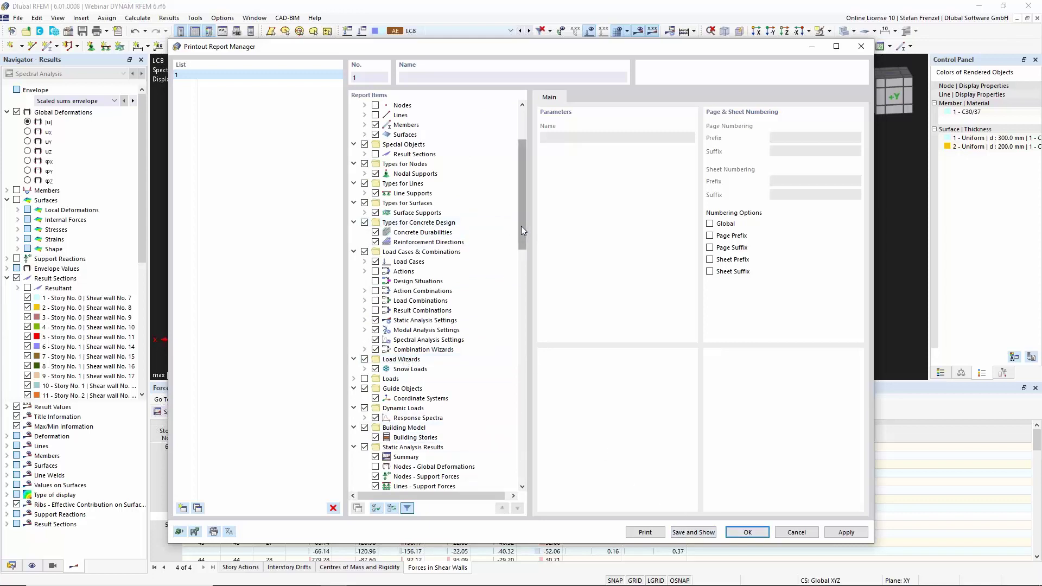
scroll(521, 226, "up", 4)
left_click_drag(521, 219, 530, 470)
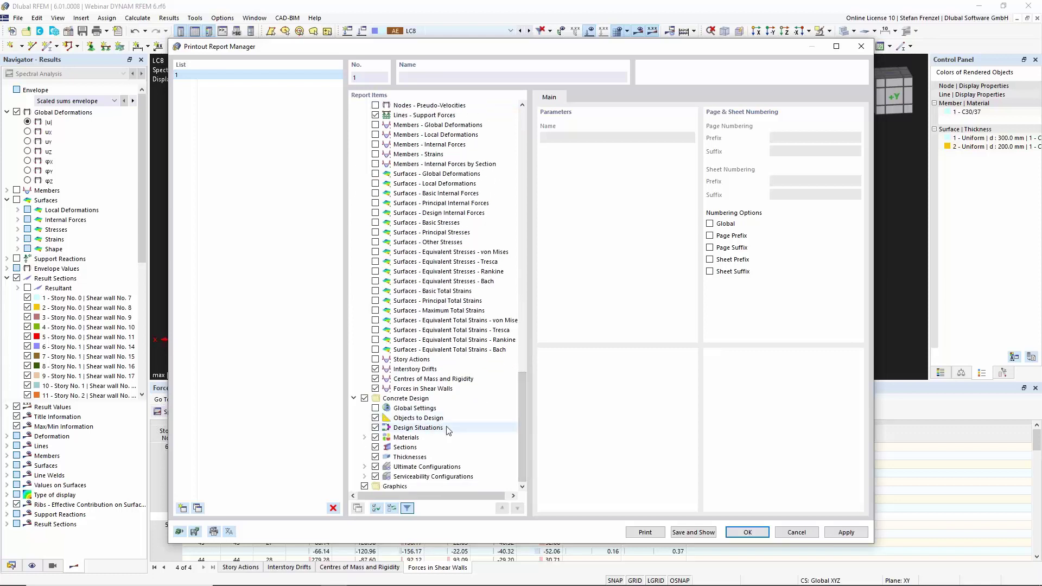
left_click(365, 398)
left_click(364, 487)
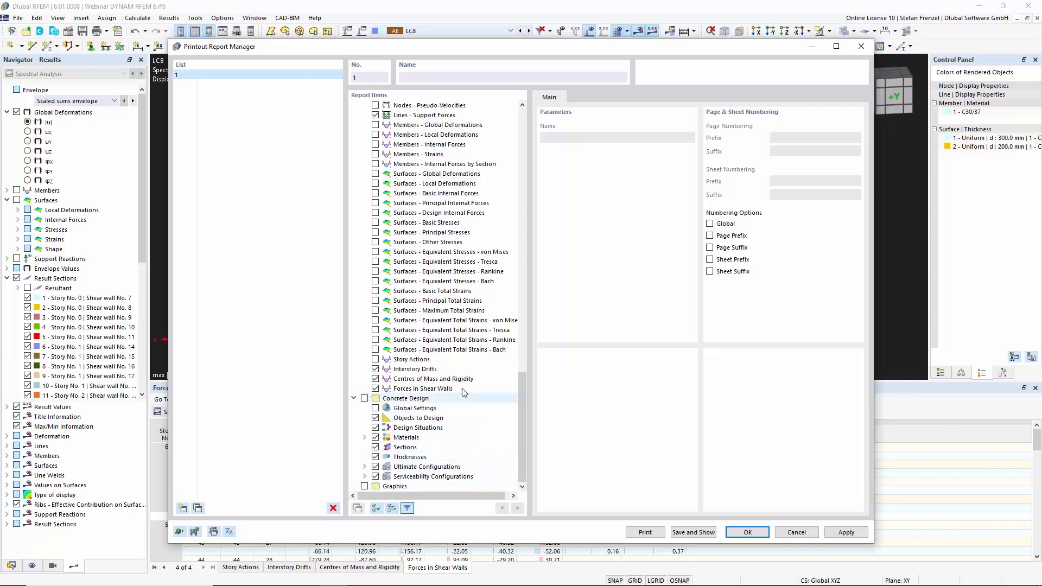
scroll(450, 390, "up", 2)
scroll(449, 390, "up", 4)
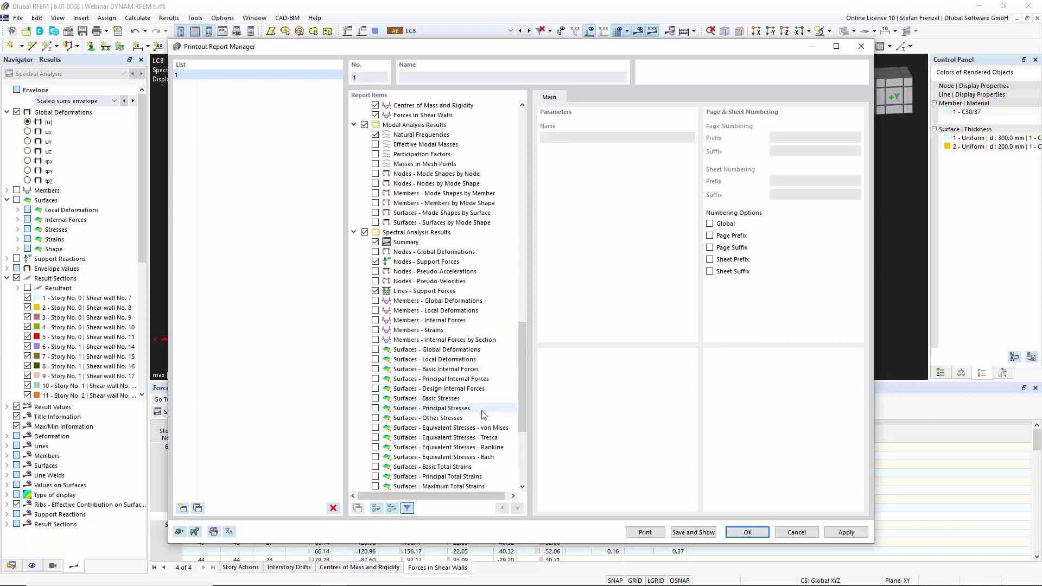
left_click(747, 538)
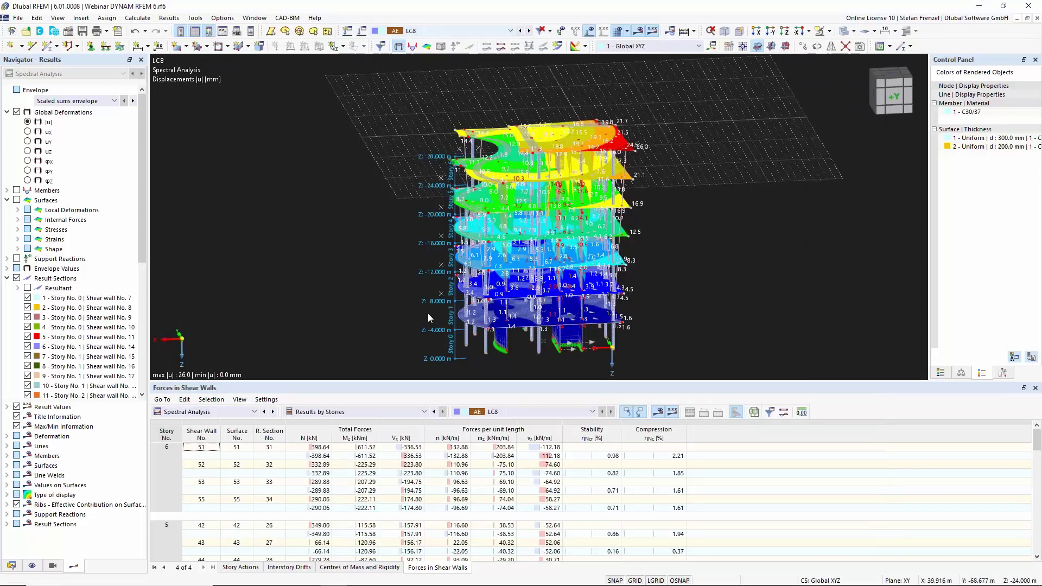
middle_click_drag(370, 252, 296, 322, "ctrl")
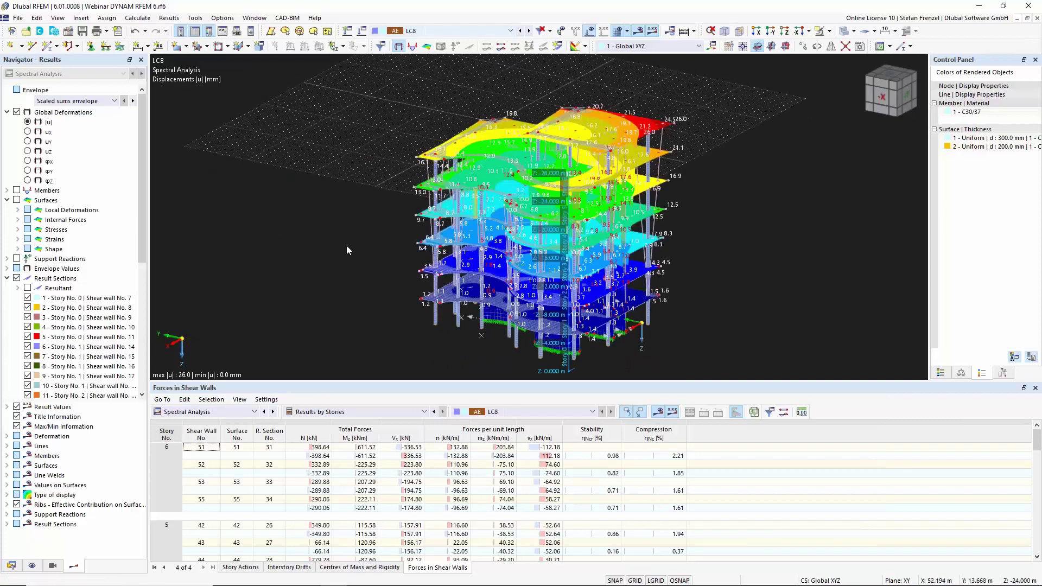
scroll(334, 255, "down", 3)
scroll(372, 301, "up", 2)
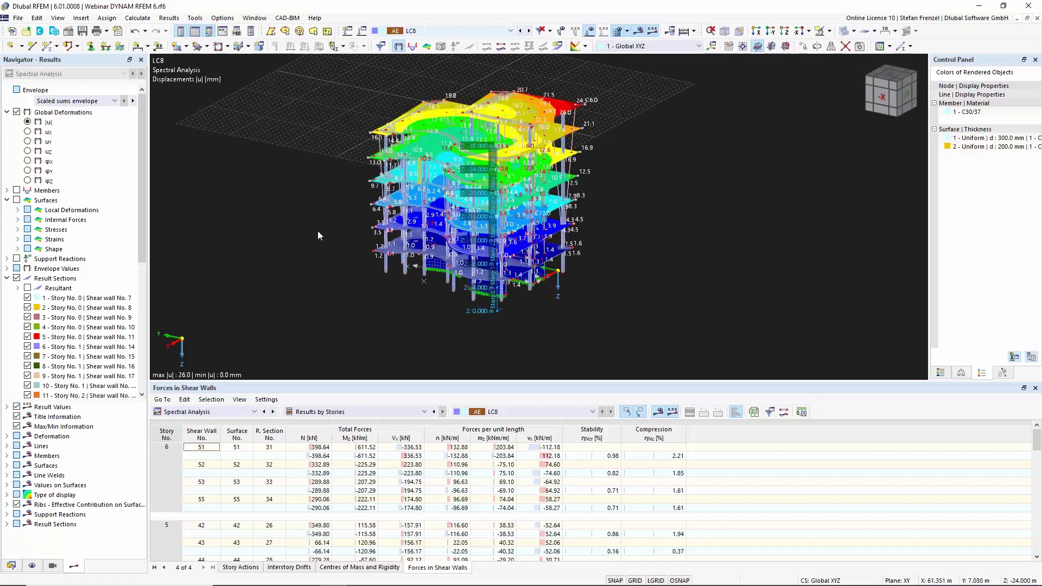
scroll(318, 230, "down", 1)
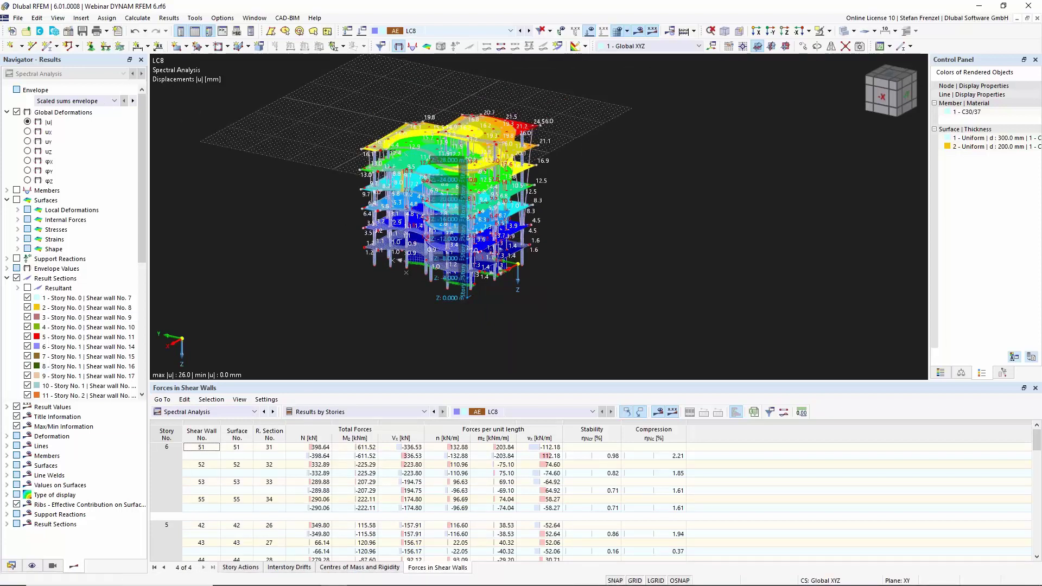
Step: Open printout report 1 from the model's data tree to generate its pages
left_click(12, 566)
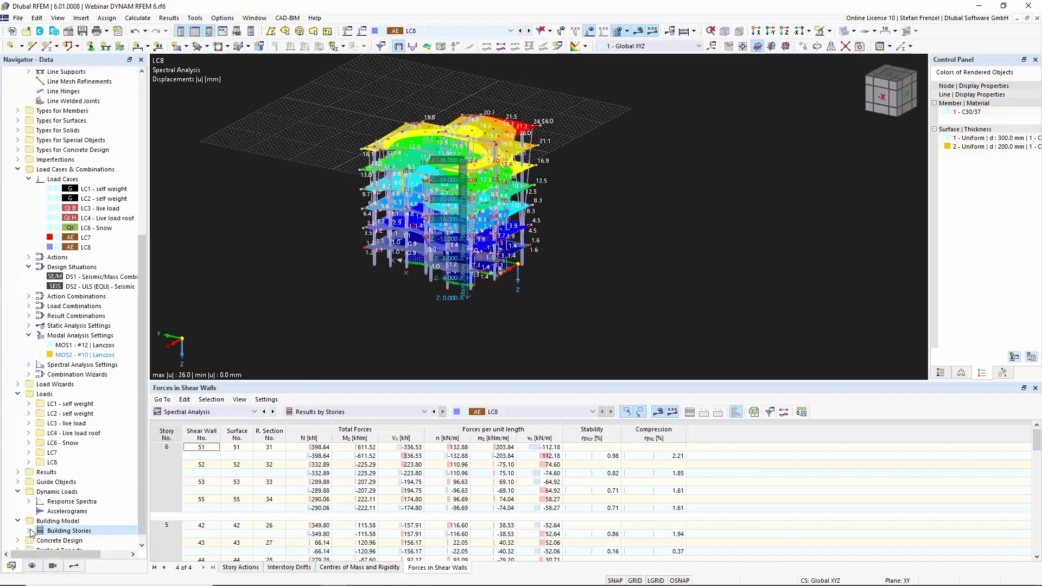
scroll(24, 534, "down", 1)
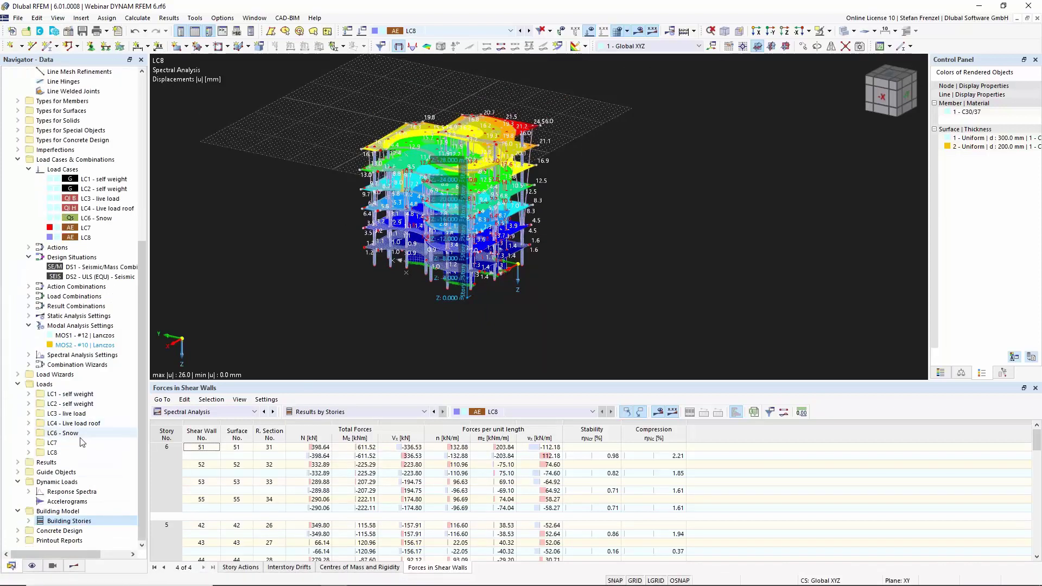
left_click(18, 540)
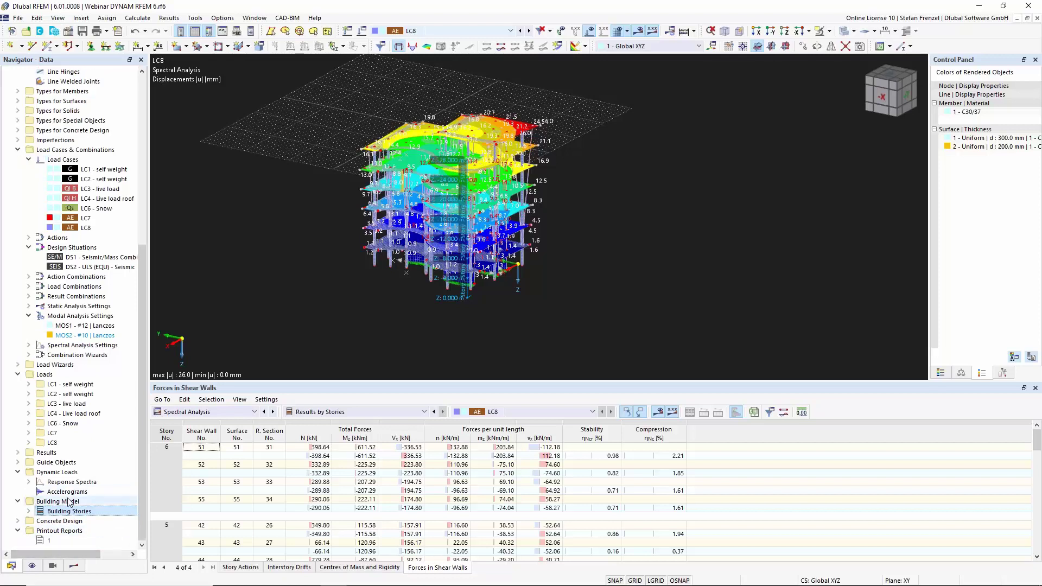
left_click(49, 541)
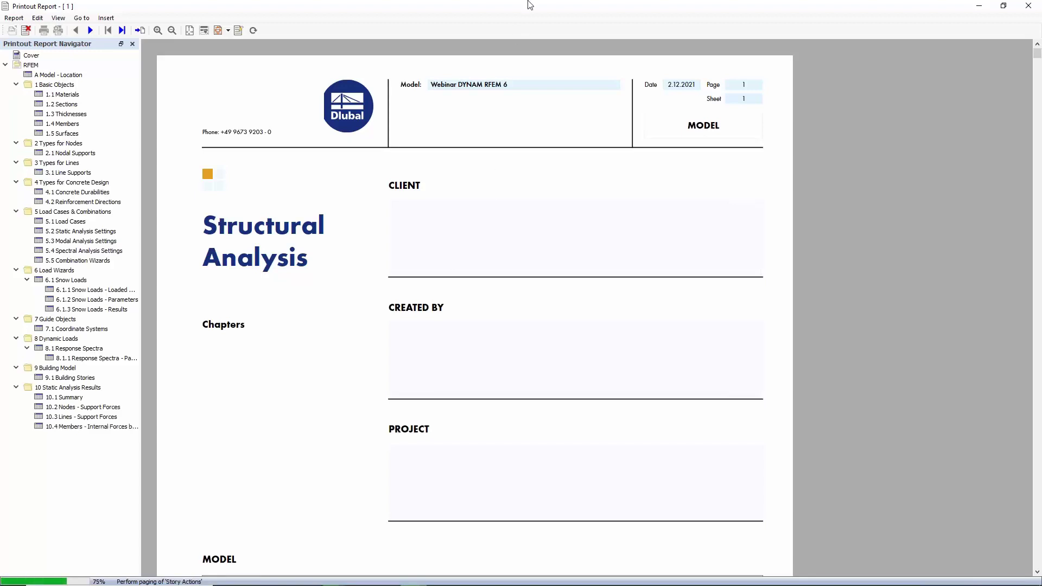
Step: Tile the printout report beside the RFEM model window and return the report to full screen
left_click_drag(528, 7, 2, 81)
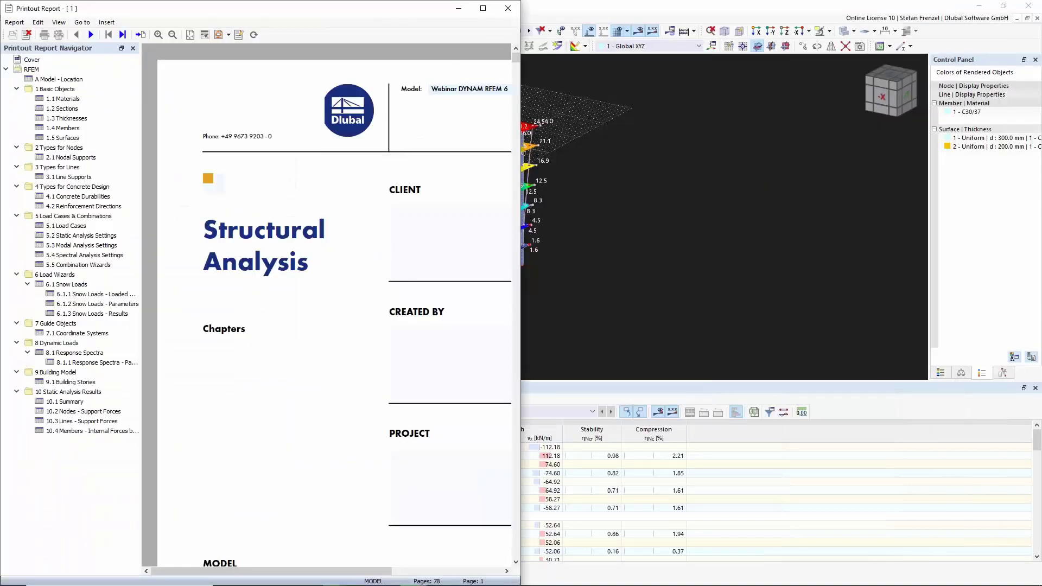
left_click(572, 175)
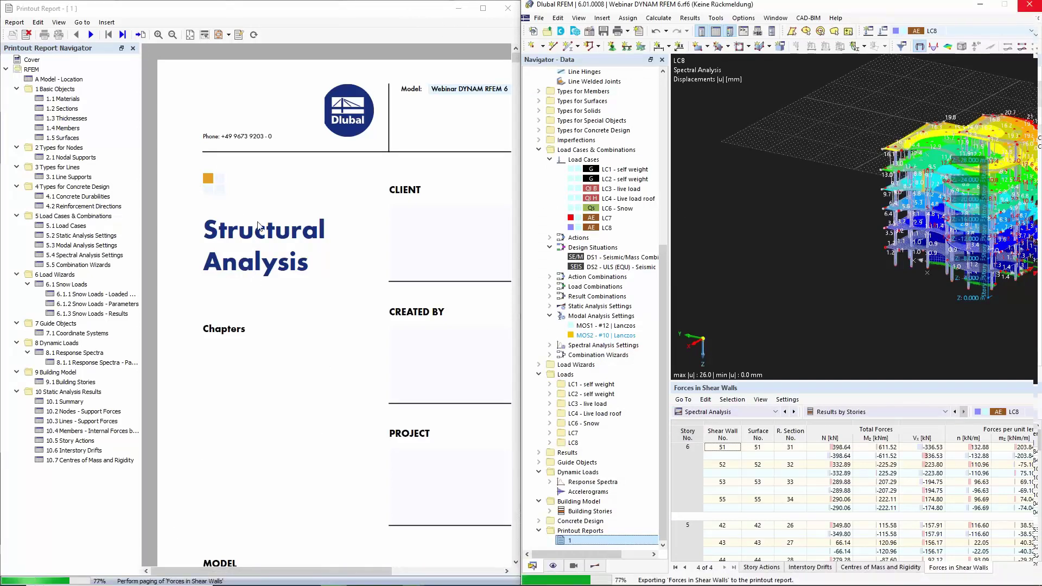
mouse_move(352, 11)
left_mouse_down()
mouse_move(343, 52)
mouse_move(343, 2)
left_mouse_up()
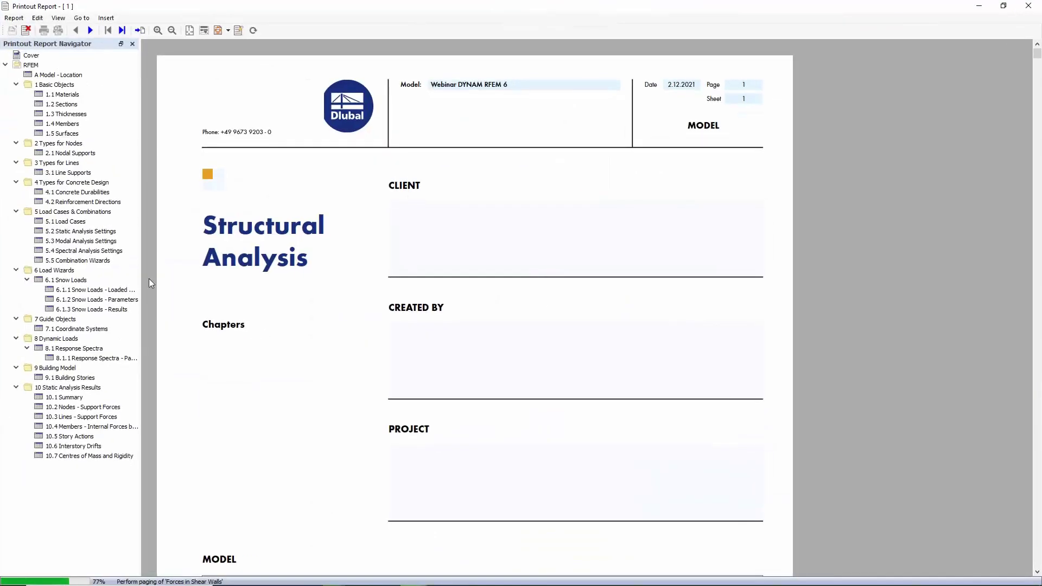
Step: Look through the report's Reinforcement Directions, Response Spectra, Building Stories, Load Cases and Static Analysis Settings chapters
left_click(64, 203)
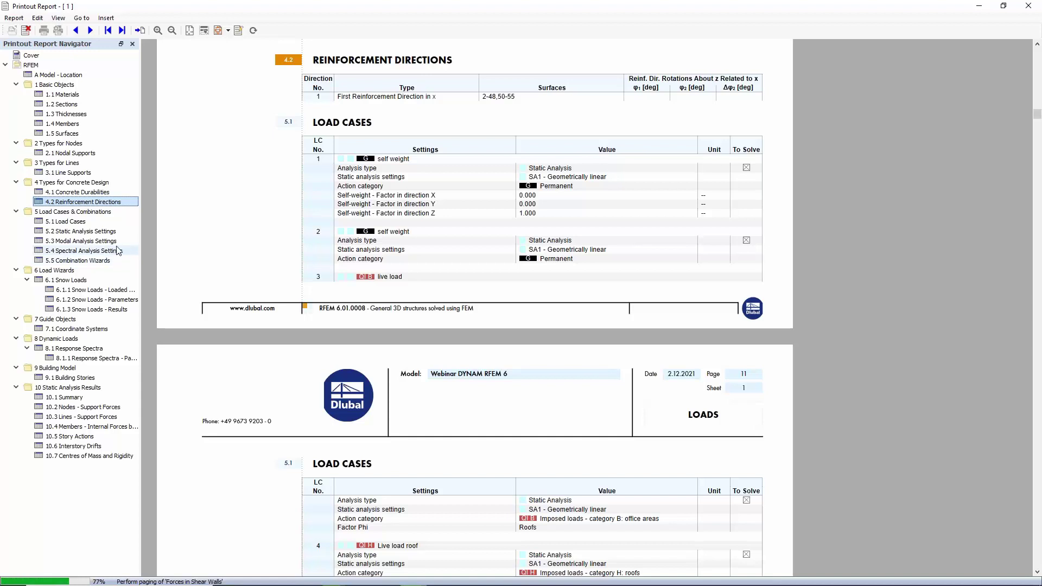
left_click(80, 350)
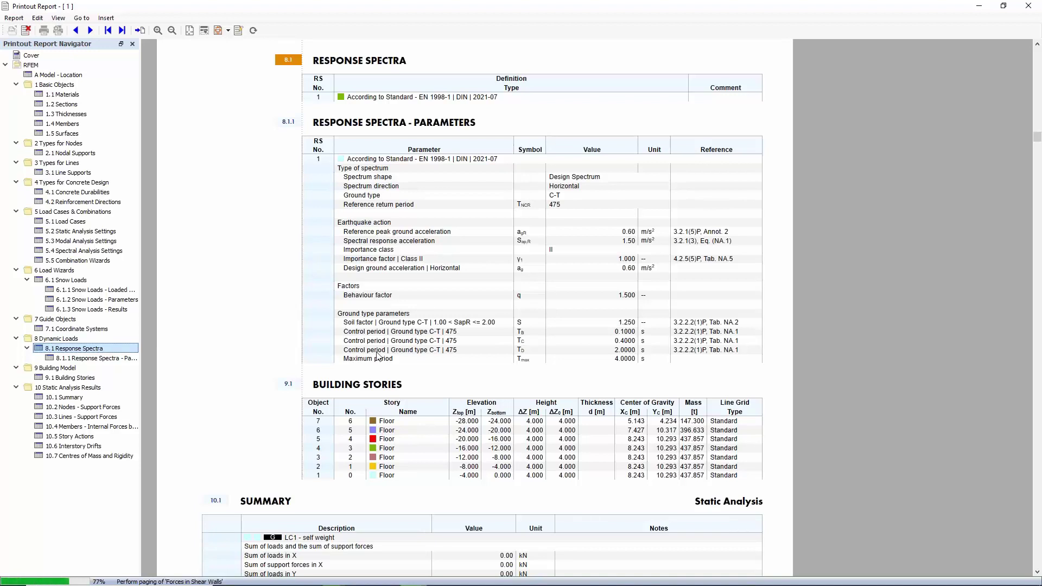
scroll(384, 337, "down", 3)
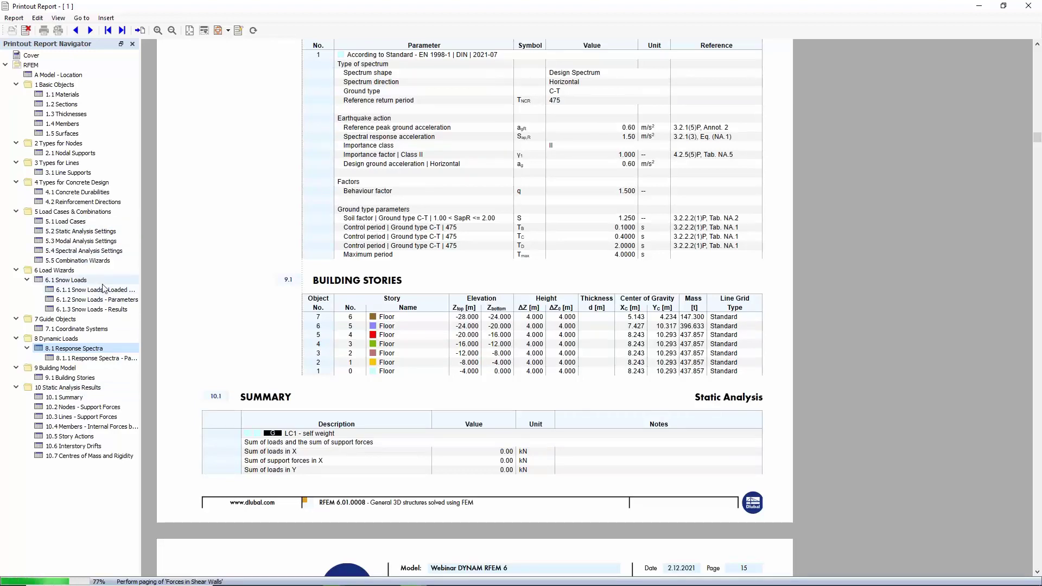
left_click(61, 221)
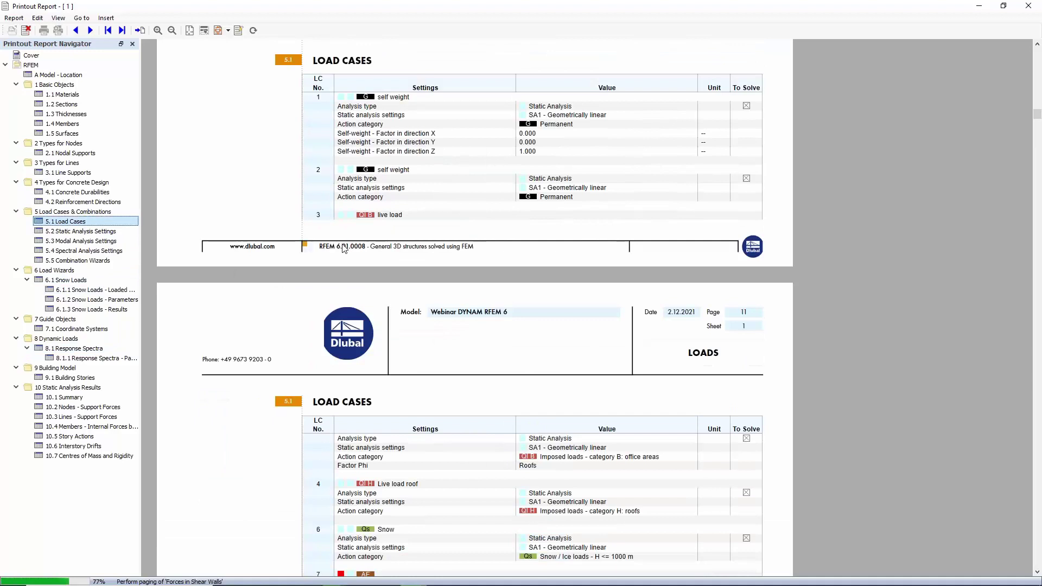
scroll(434, 197, "down", 5)
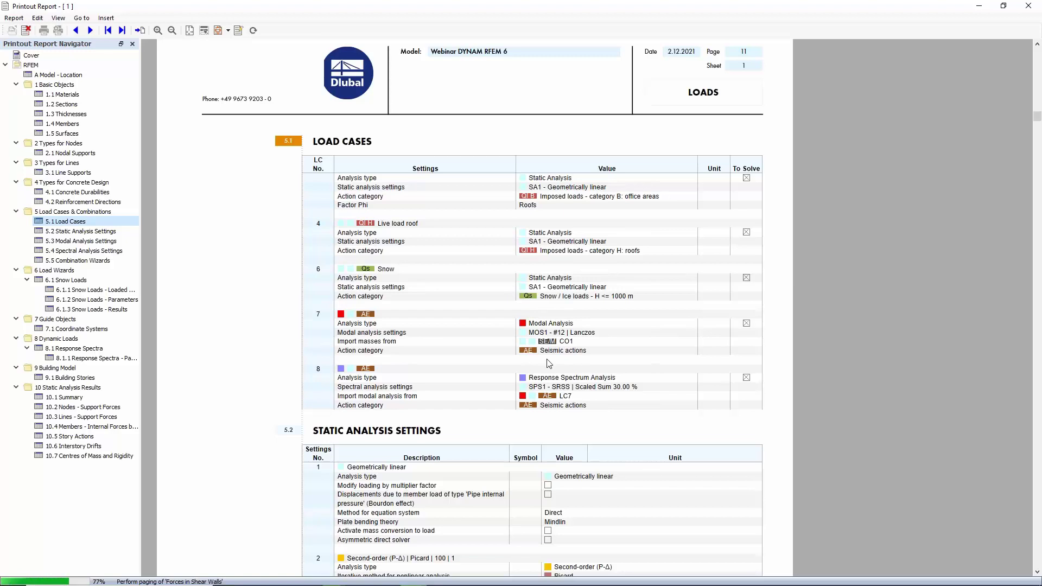
scroll(468, 371, "down", 3)
scroll(468, 371, "down", 3)
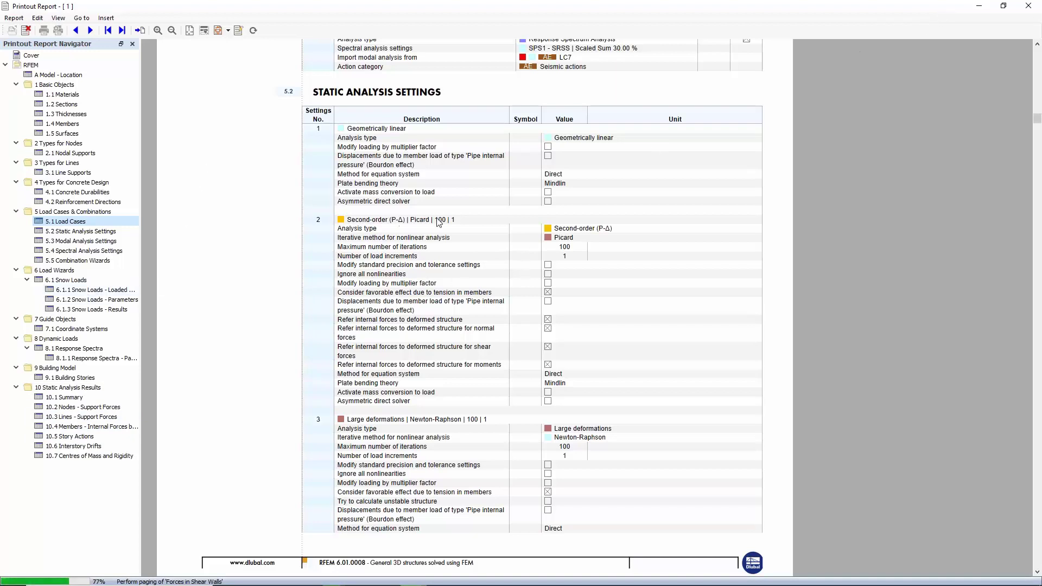
Step: Check the report's export progress in the RFEM window, return to the report and close it
left_click(982, 10)
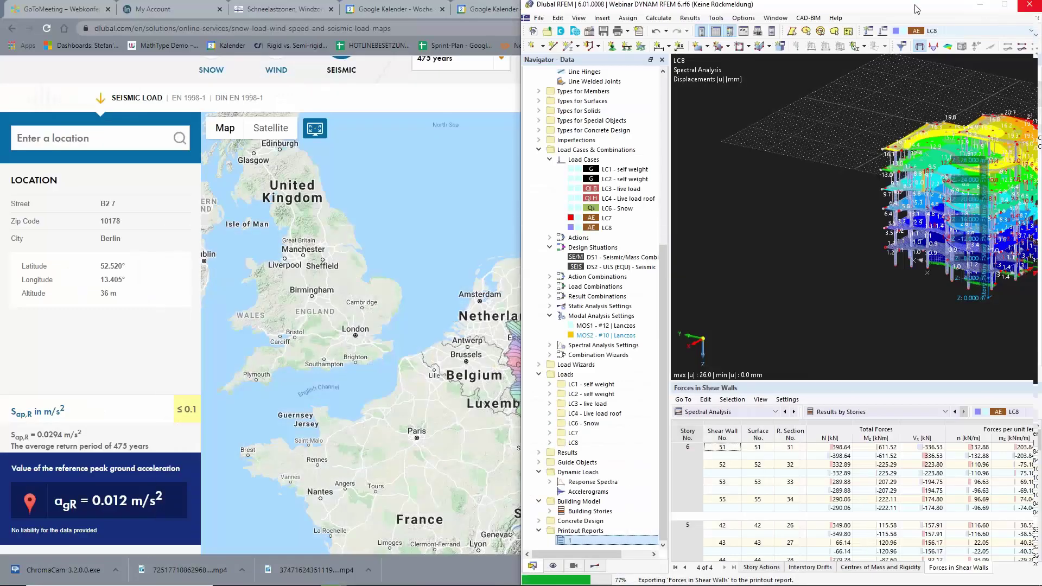
mouse_move(282, 583)
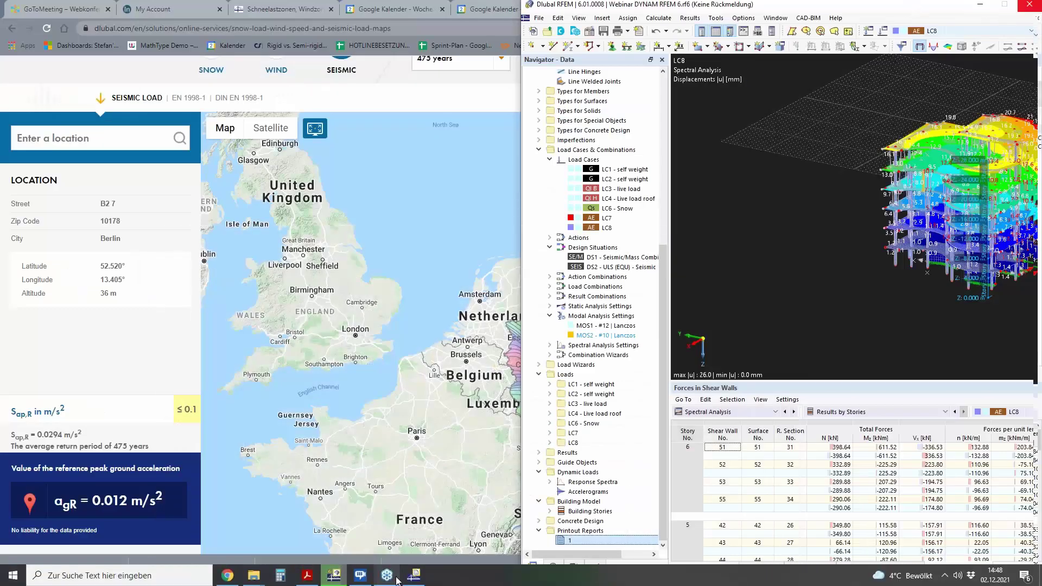
left_click(415, 575)
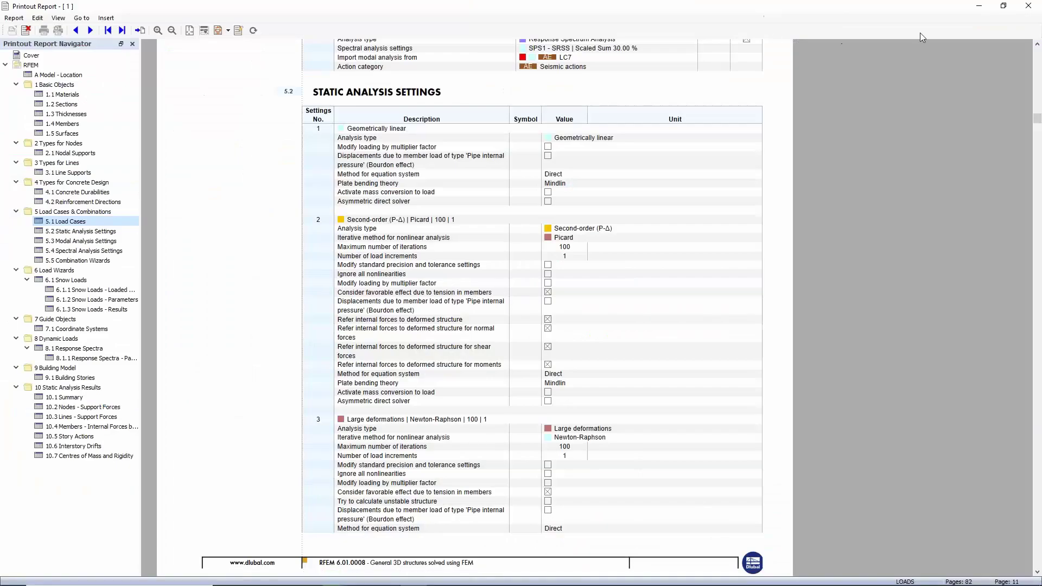
left_click(1026, 7)
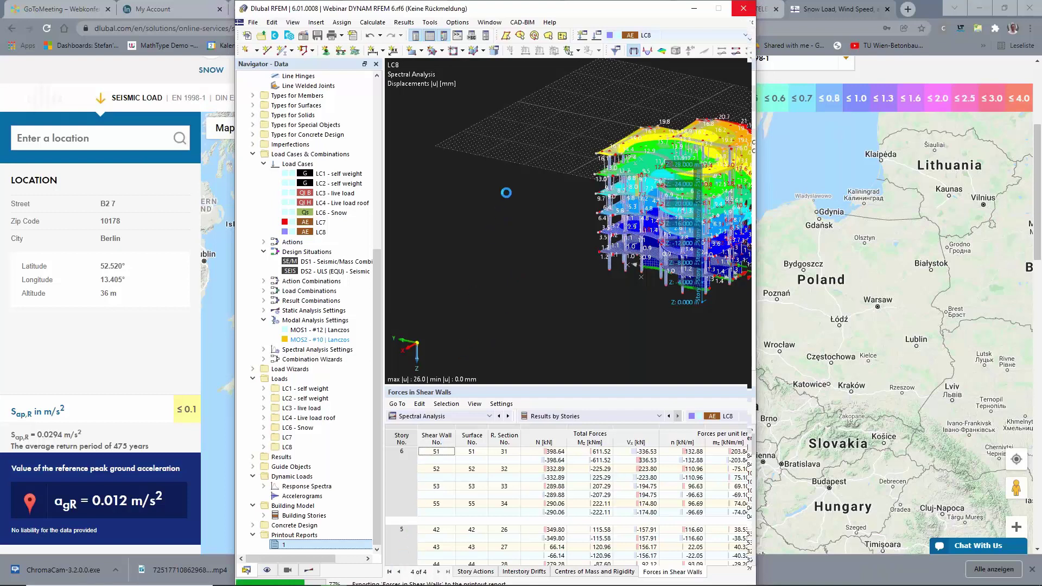
left_click_drag(565, 5, 567, 6)
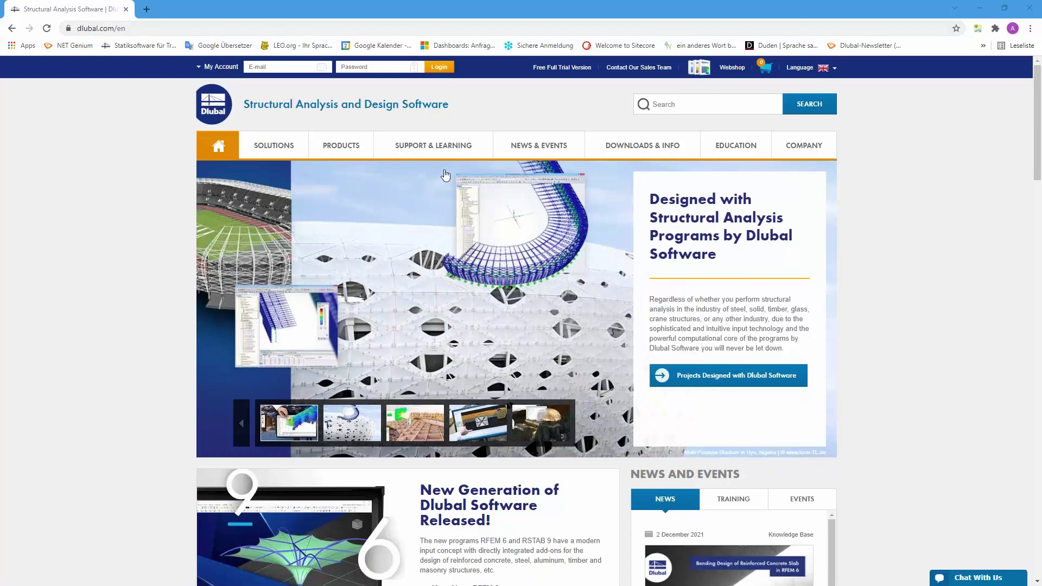
Step: On the Dlubal website in the browser, open the webinar page "Seismic Design According to Eurocode 8 in RFEM 6 and RSTAB 9"
mouse_move(544, 148)
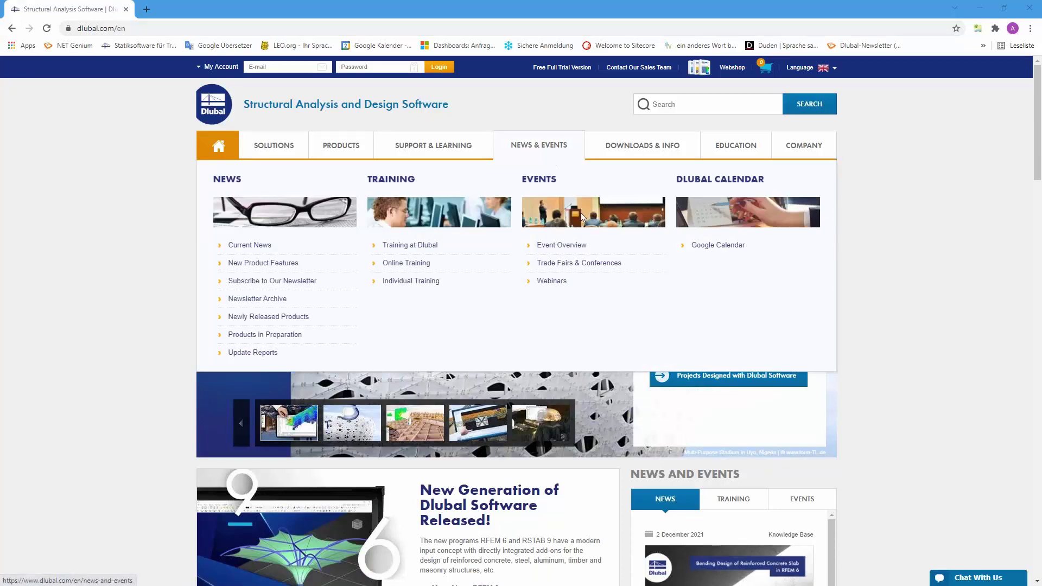
left_click(552, 282)
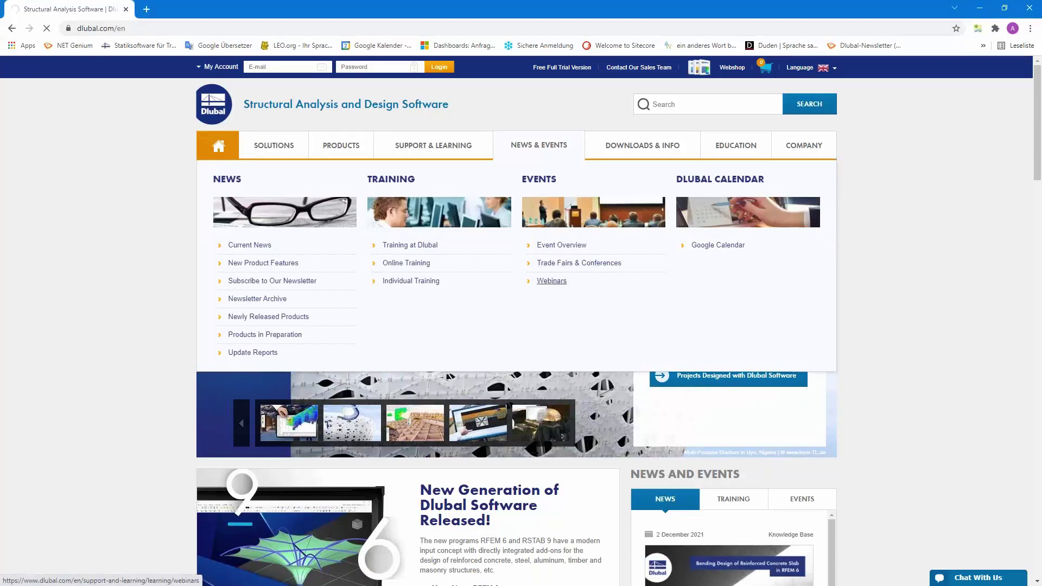
scroll(556, 144, "down", 8)
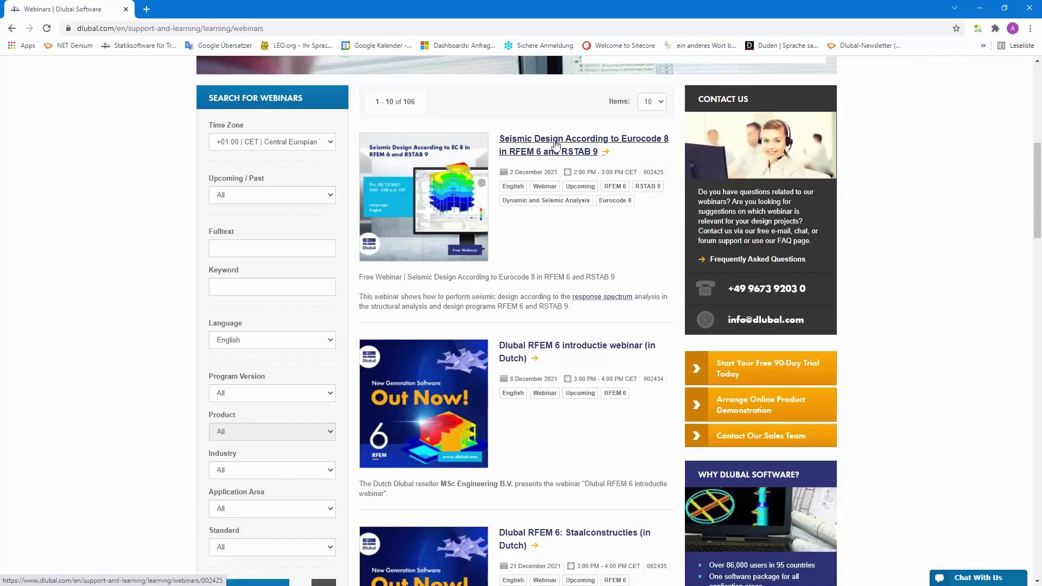
left_click(556, 144)
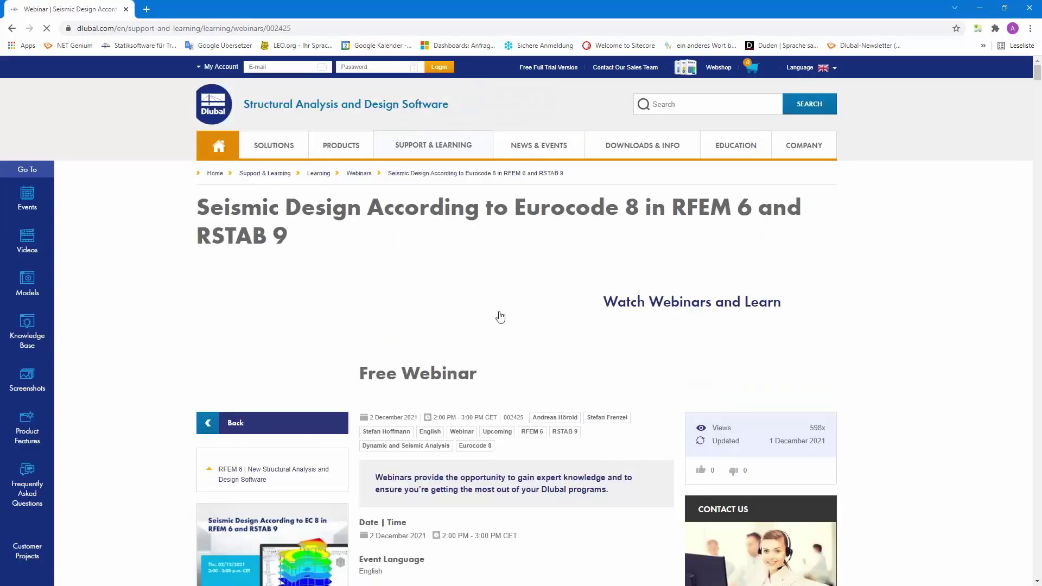
Step: Look through the webinar page's content, presentation slides download, Models to Download and Recommended Events sections
scroll(500, 319, "down", 4)
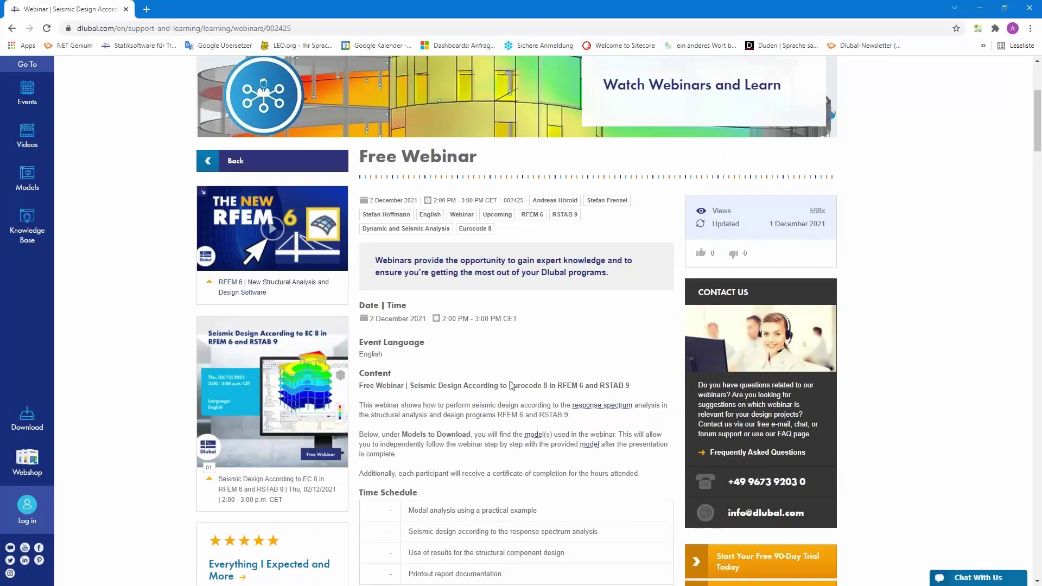
scroll(510, 384, "down", 14)
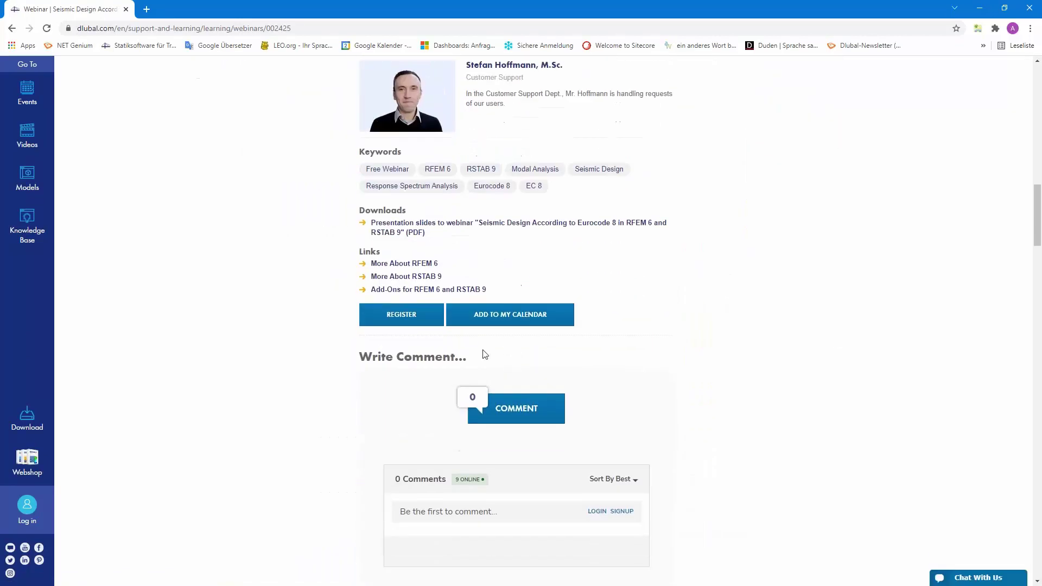
scroll(401, 314, "down", 5)
scroll(288, 301, "down", 12)
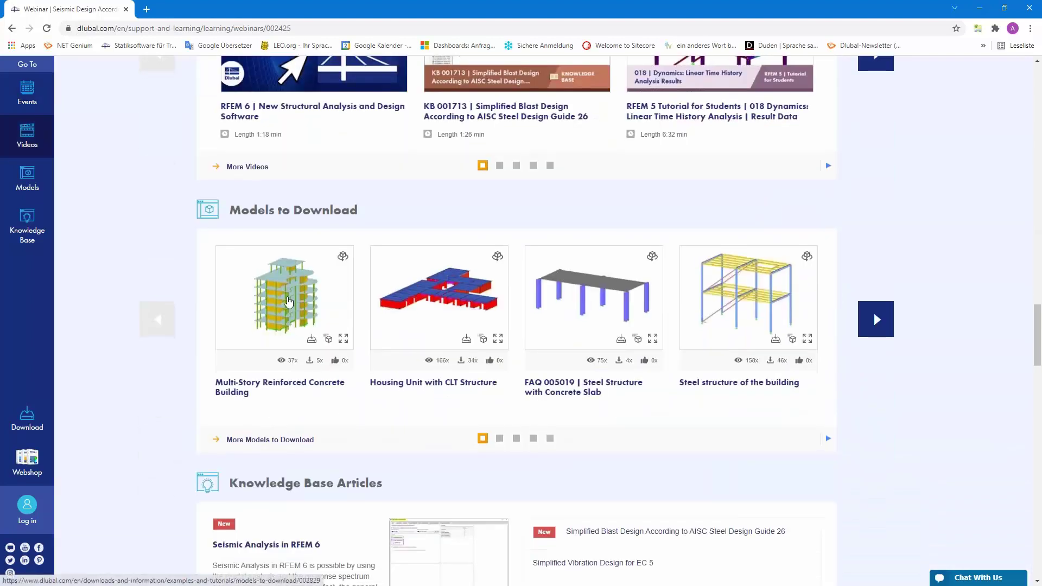
scroll(288, 302, "up", 8)
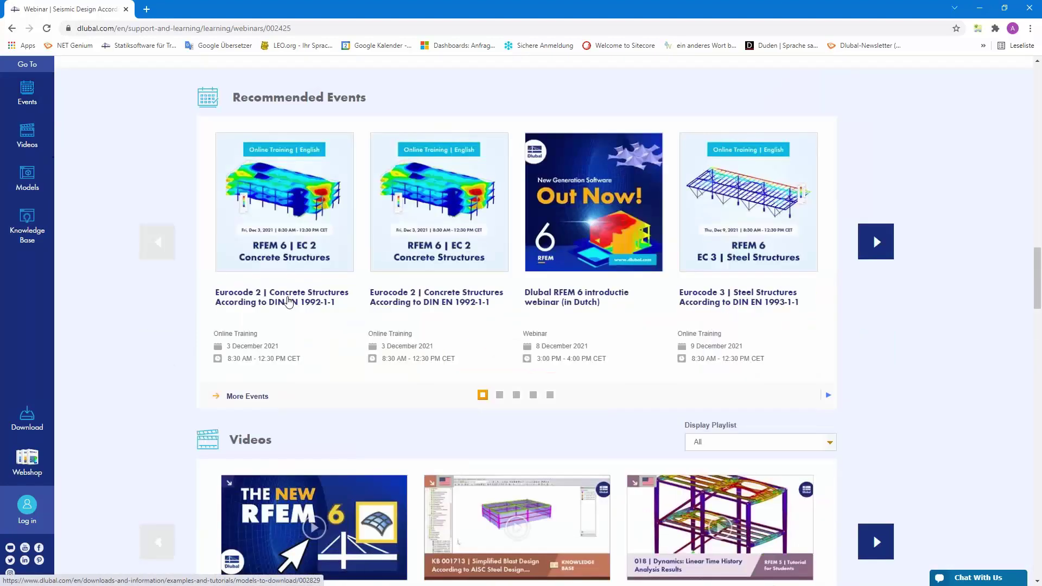
scroll(288, 302, "up", 20)
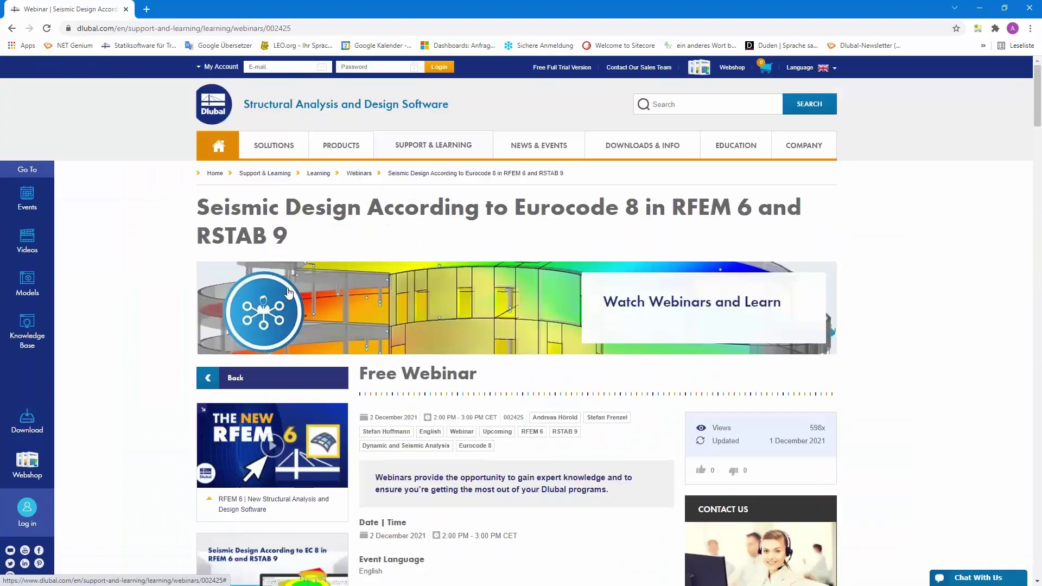